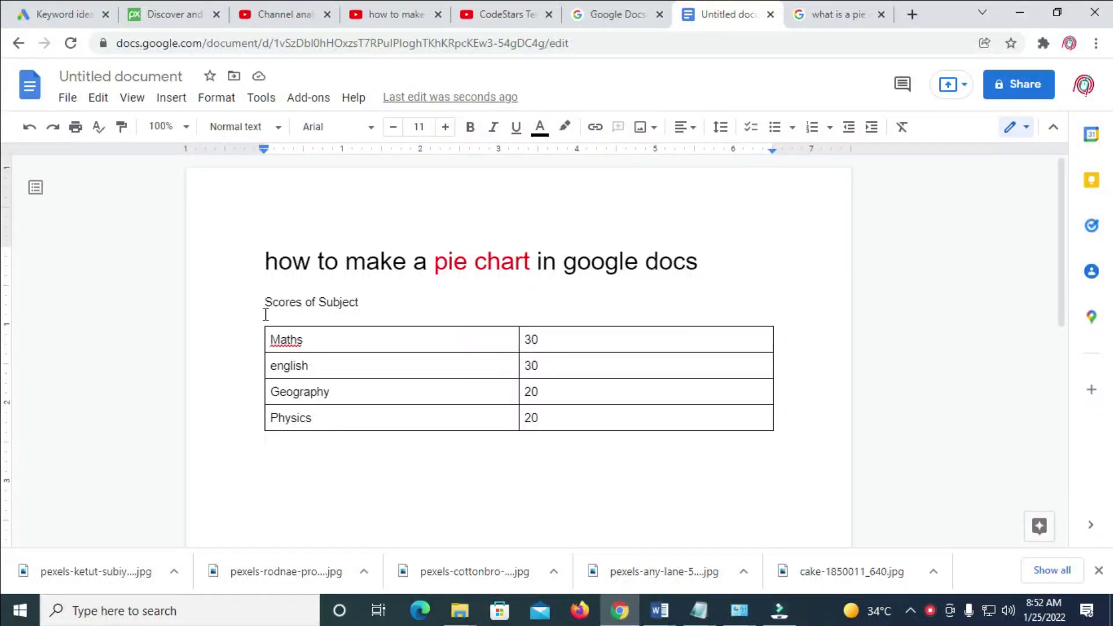
# Add a fifth table row below Physics: Economics with a score of 20.
pyautogui.click(260, 303)
pyautogui.keyDown('shift'); pyautogui.click(591, 416); pyautogui.keyUp('shift')
pyautogui.click(323, 298)
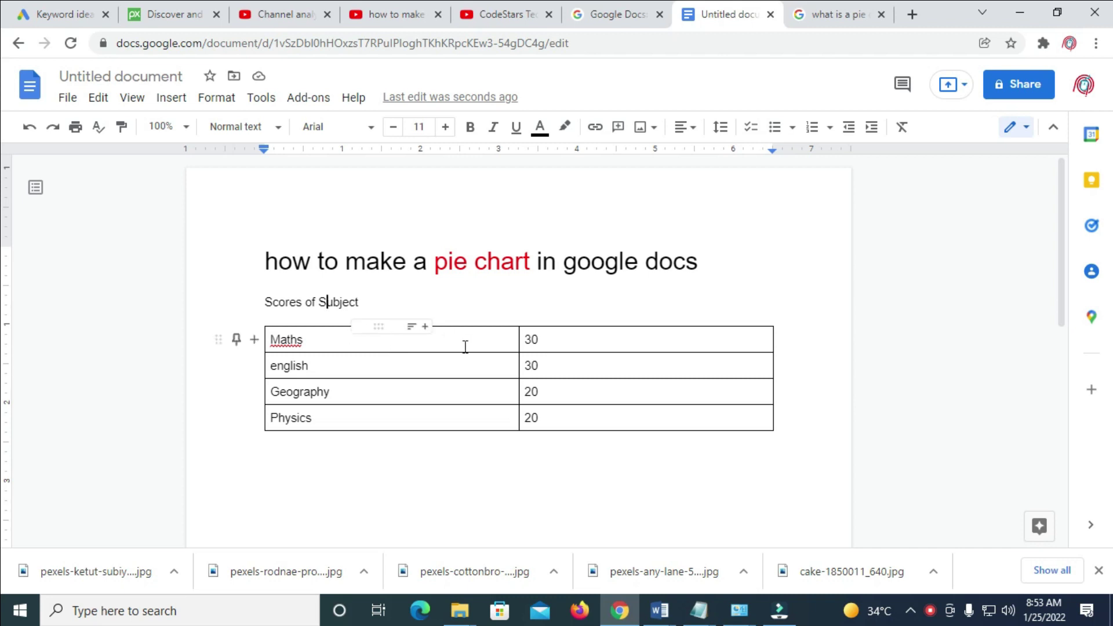
pyautogui.click(578, 417)
pyautogui.press('Tab')
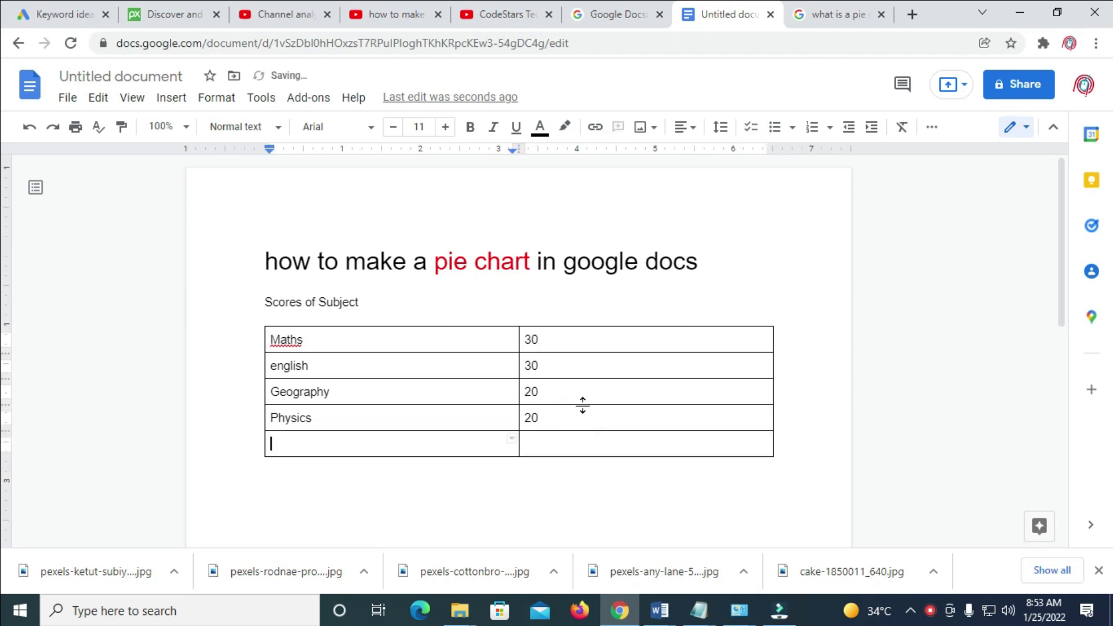
pyautogui.write('Ecom')
pyautogui.press('BackSpace')
pyautogui.write('nomics')
pyautogui.press('Tab')
pyautogui.write('20')
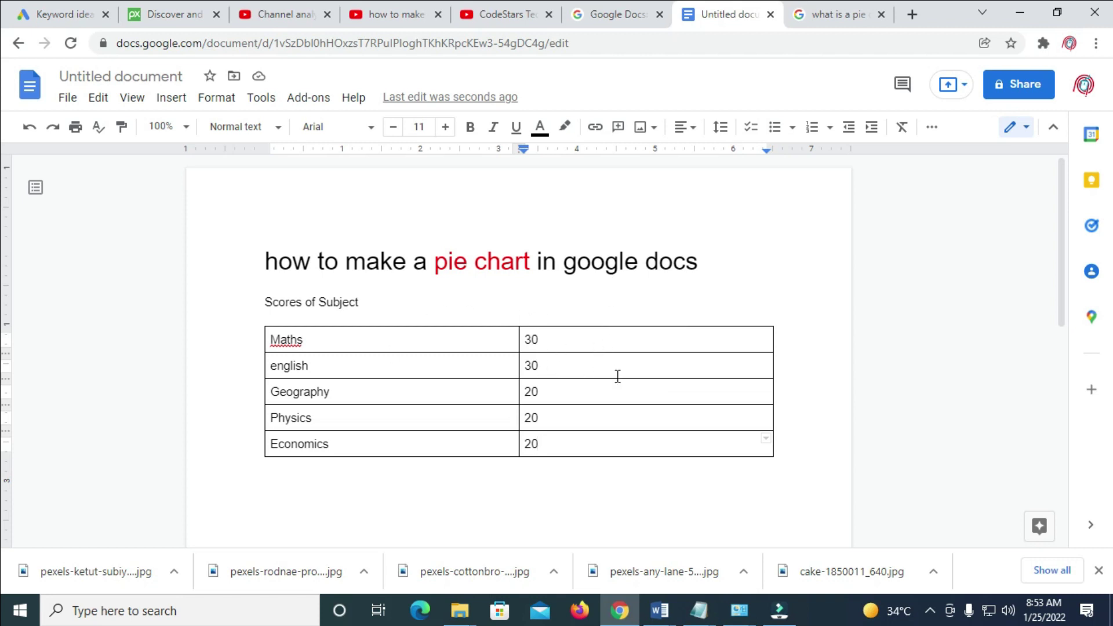
pyautogui.click(623, 498)
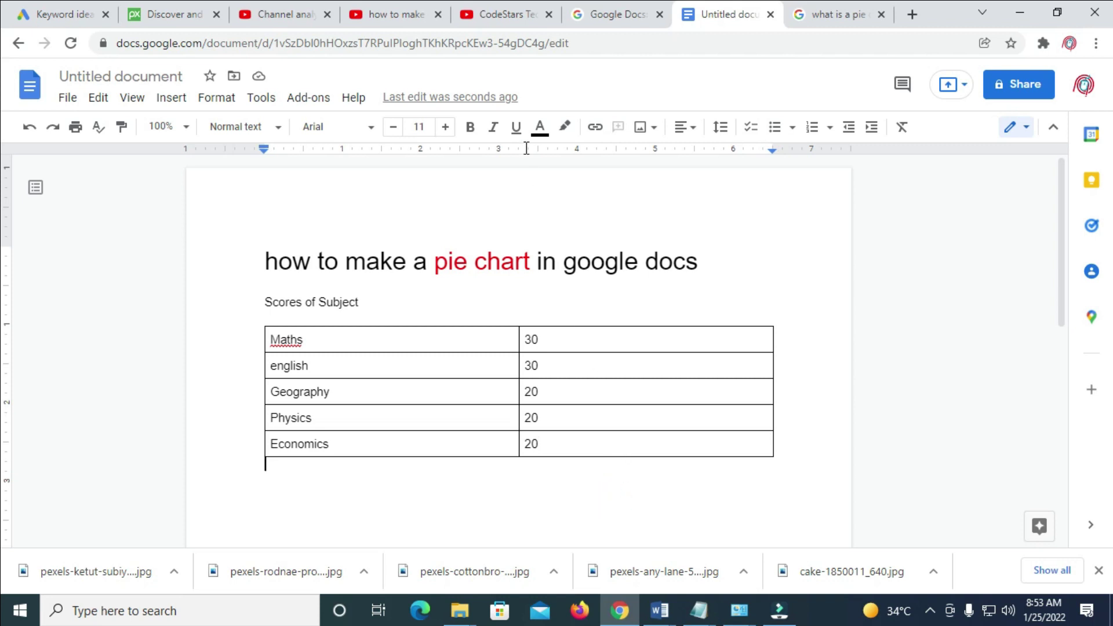
# Insert a default Pie chart on the empty line below the subjects table.
pyautogui.scroll(-4, 505, 293)
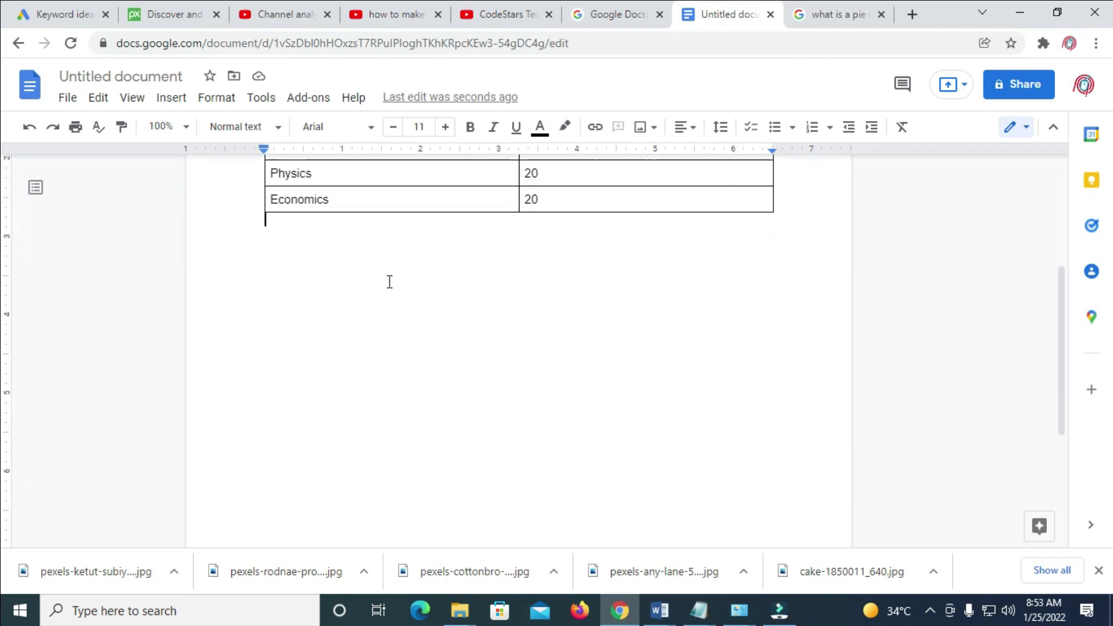
pyautogui.scroll(1, 390, 282)
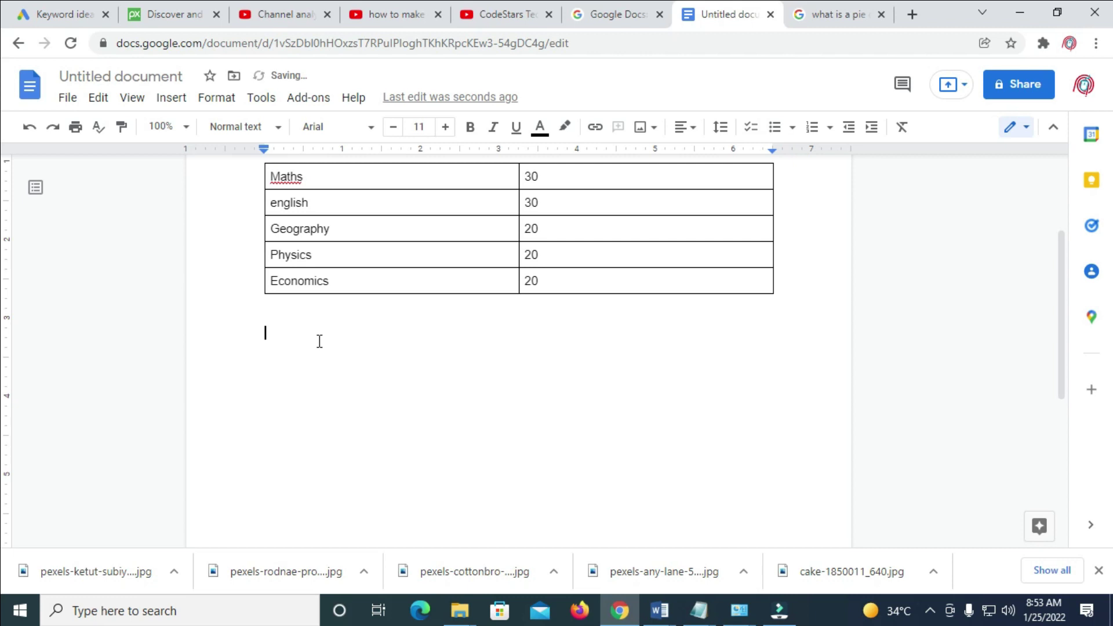
pyautogui.click(268, 336)
pyautogui.click(170, 99)
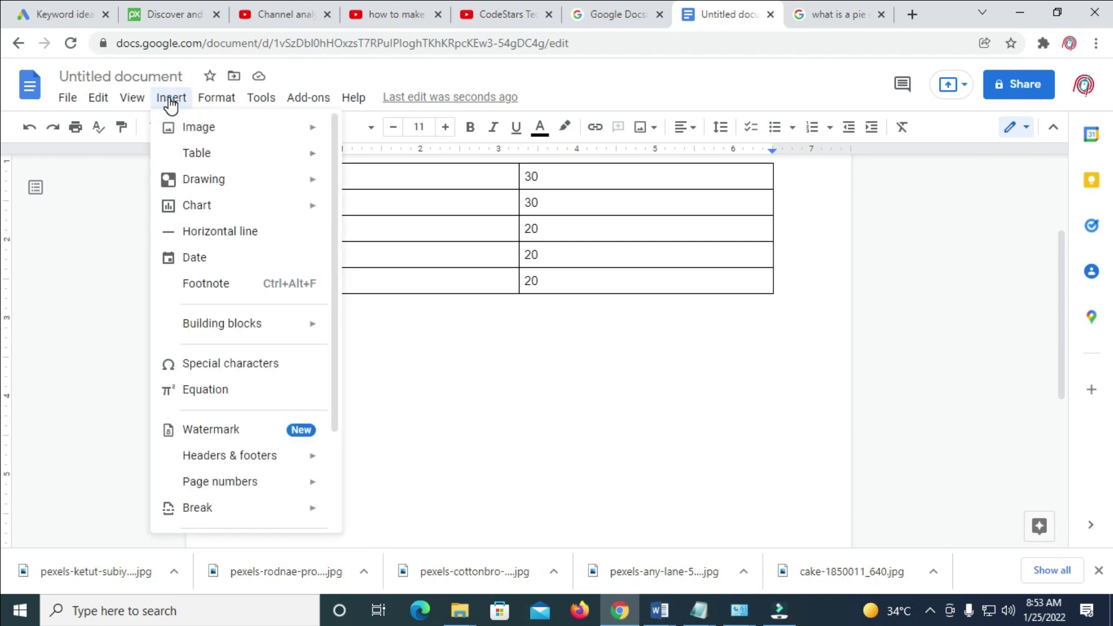
pyautogui.moveTo(263, 214)
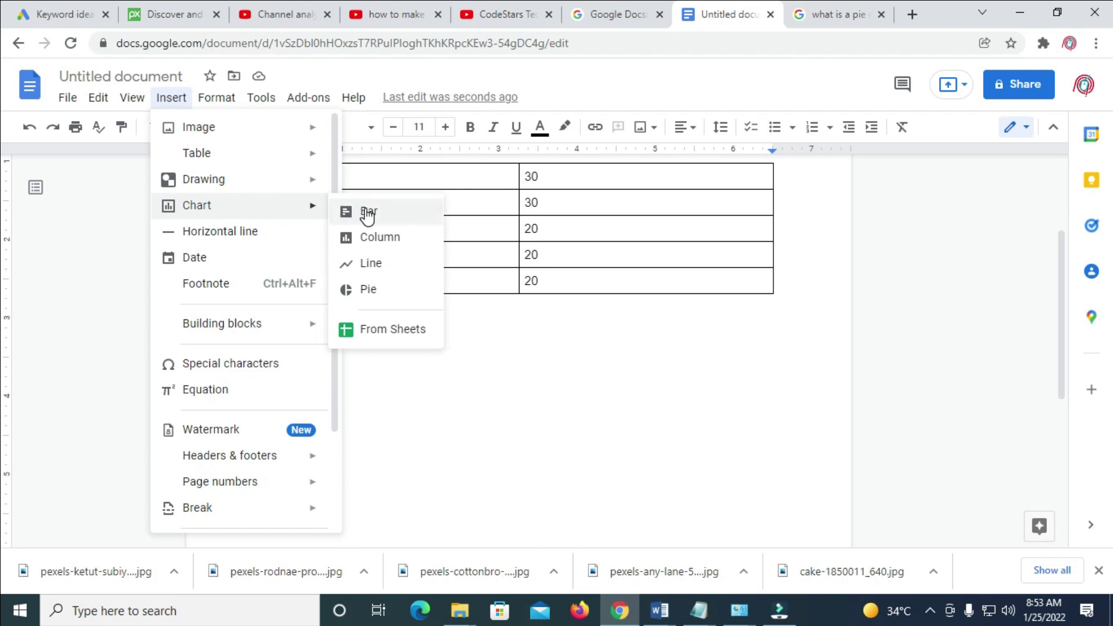
pyautogui.click(378, 290)
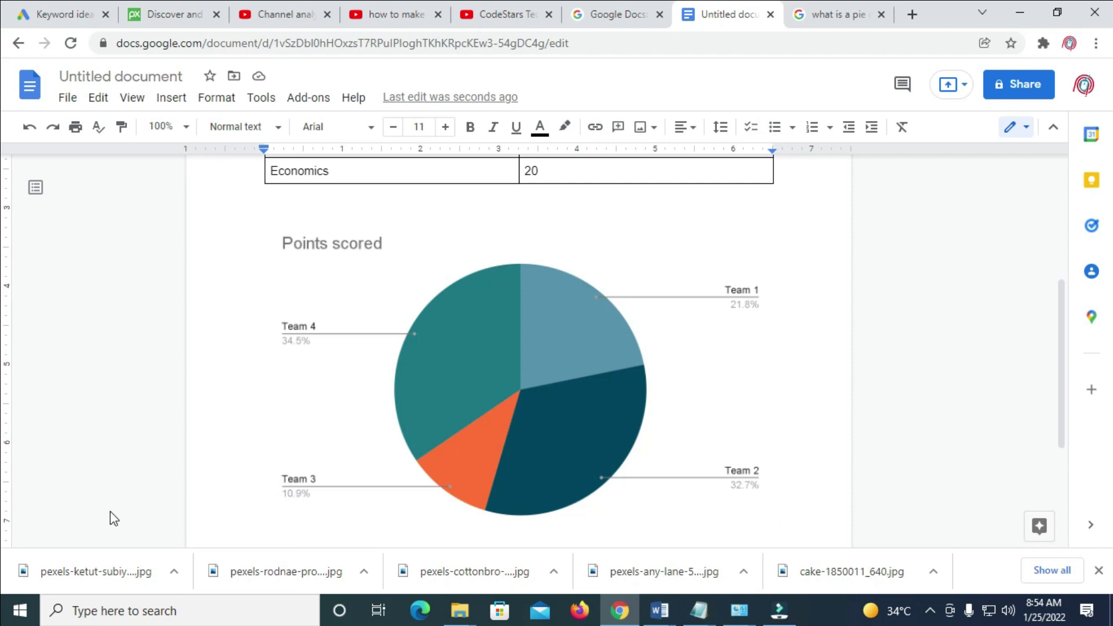
# Select the pie chart and show its link menu: Open source, Unlink, Linked objects.
pyautogui.click(442, 319)
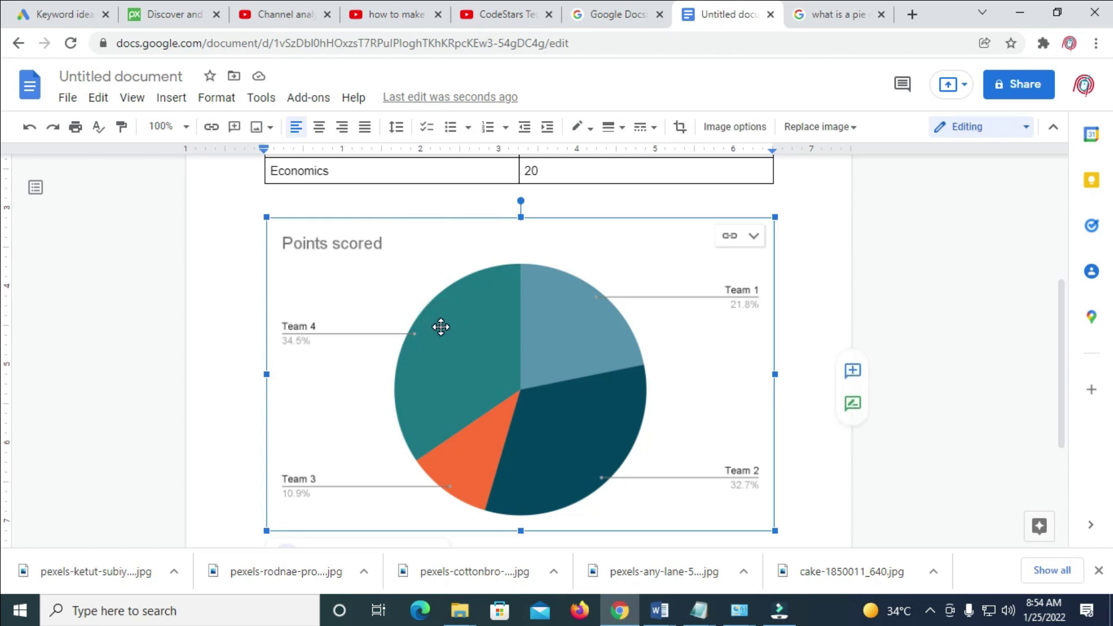
pyautogui.scroll(3, 452, 319)
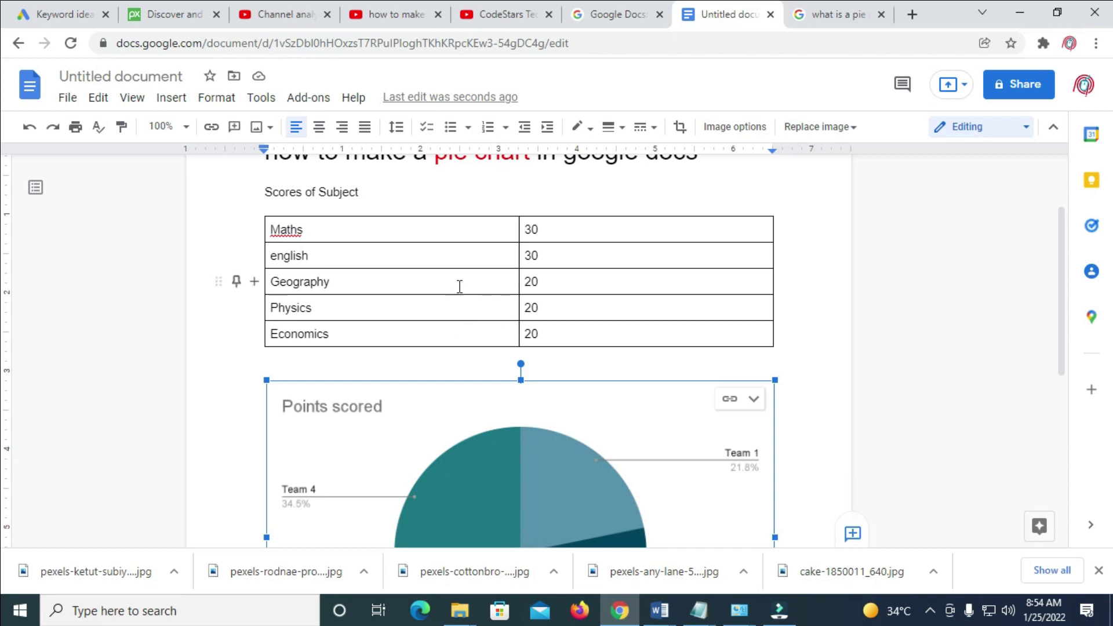
pyautogui.scroll(-3, 607, 377)
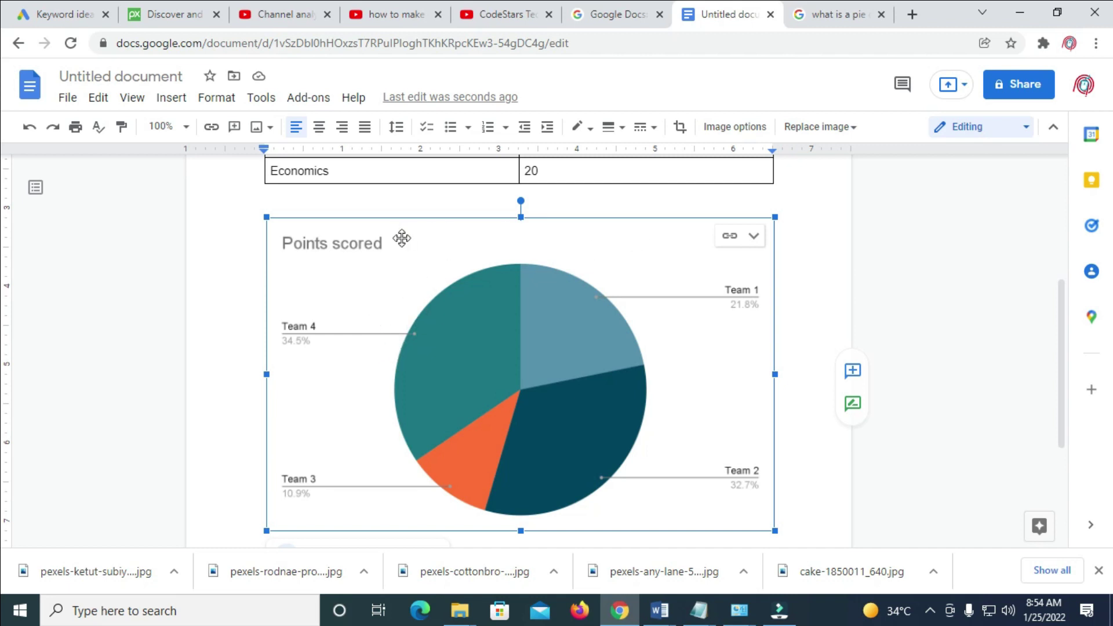
pyautogui.click(896, 264)
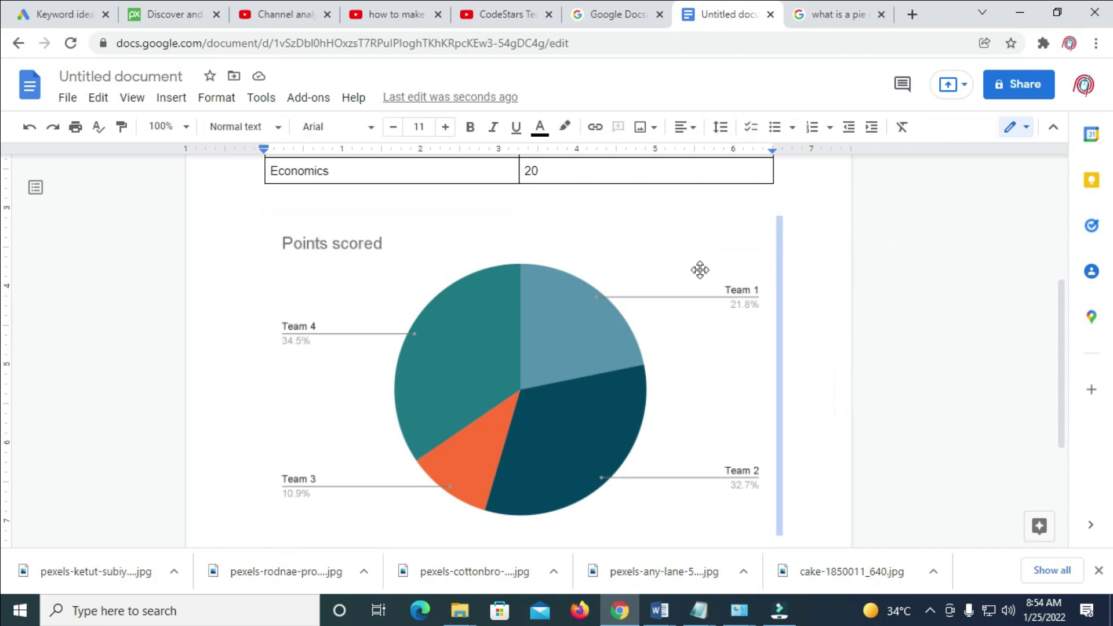
pyautogui.click(527, 286)
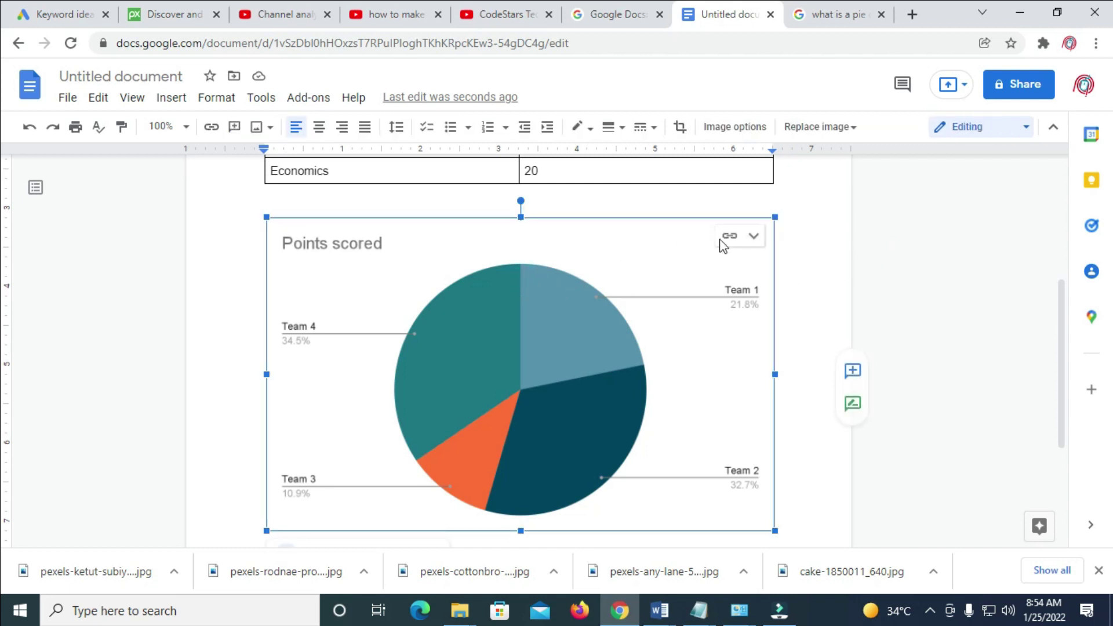
pyautogui.click(753, 237)
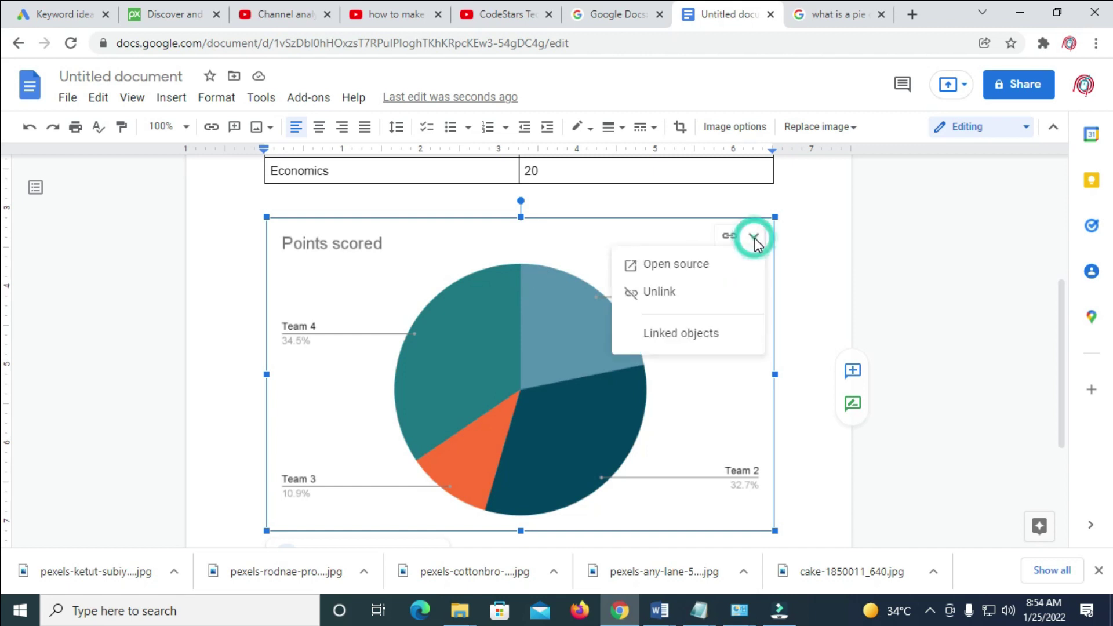
# Open the chart's source spreadsheet and review its Team 1–4 Period 1 data.
pyautogui.click(719, 263)
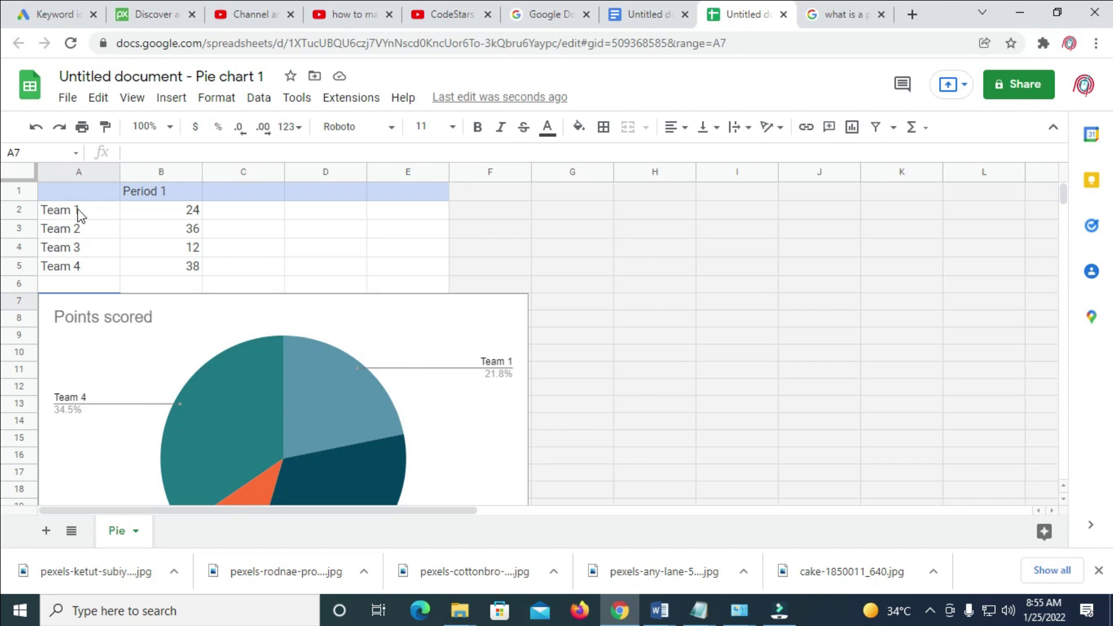
pyautogui.click(649, 22)
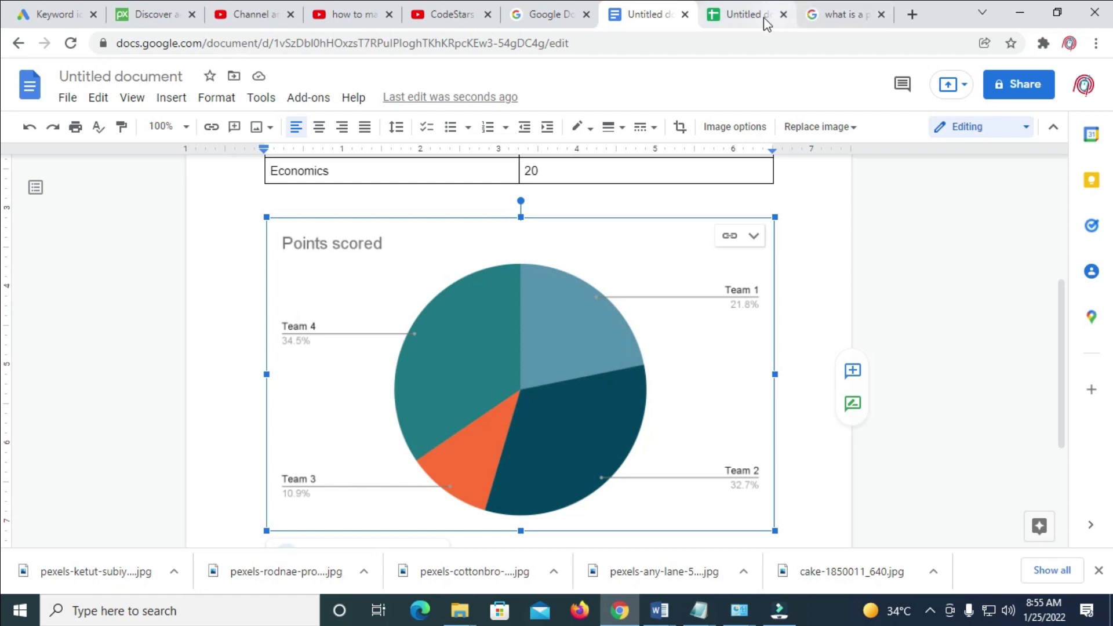
pyautogui.click(743, 17)
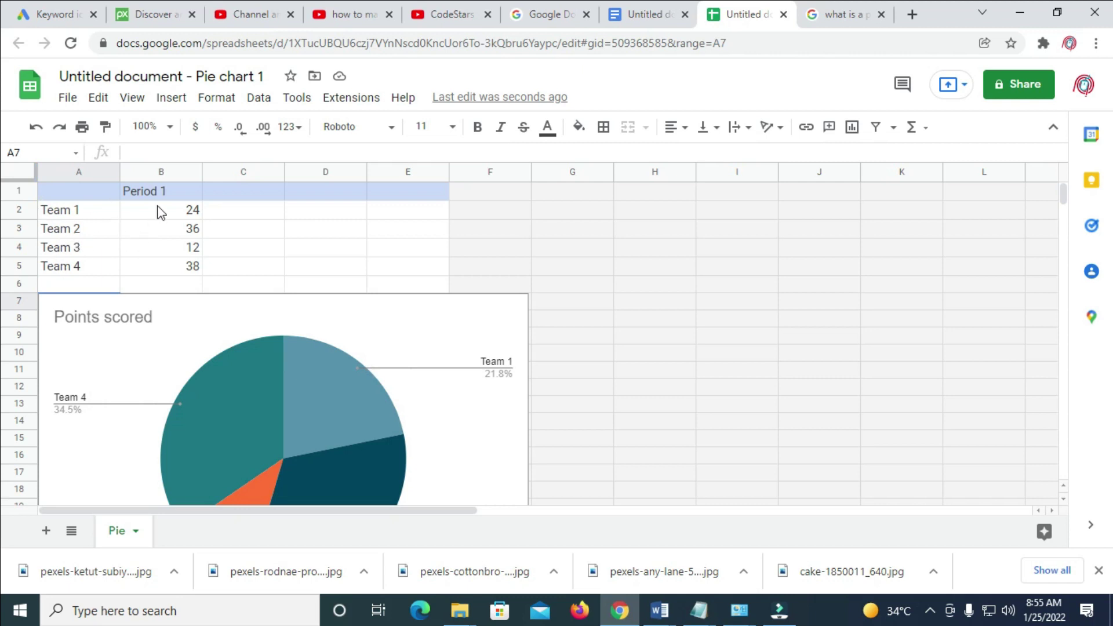
pyautogui.scroll(-1, 452, 266)
pyautogui.scroll(-2, 450, 266)
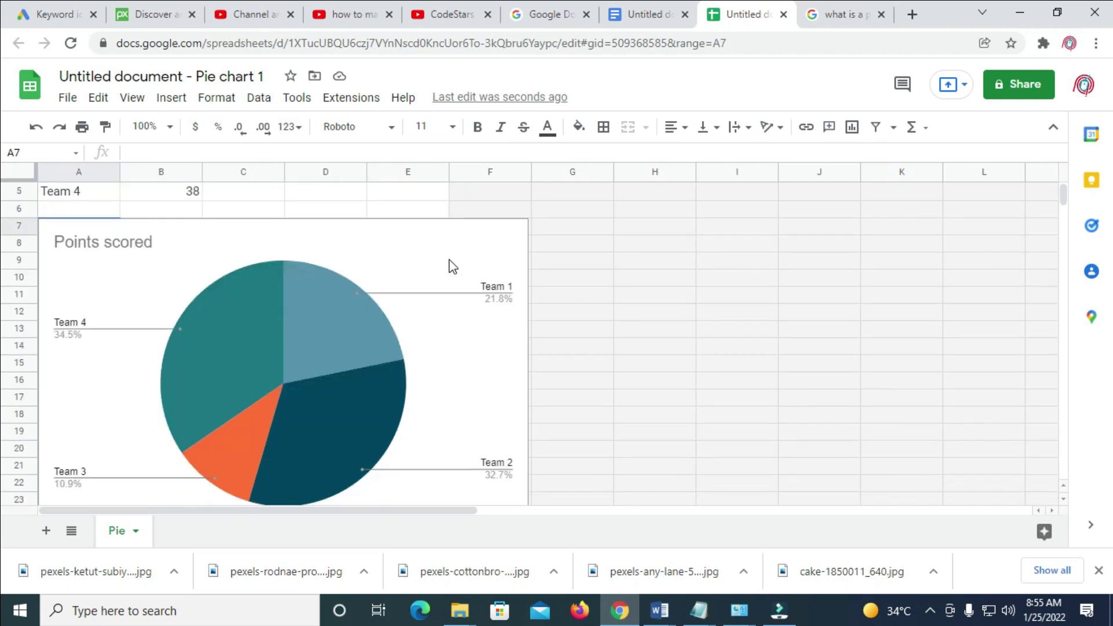
pyautogui.scroll(2, 377, 355)
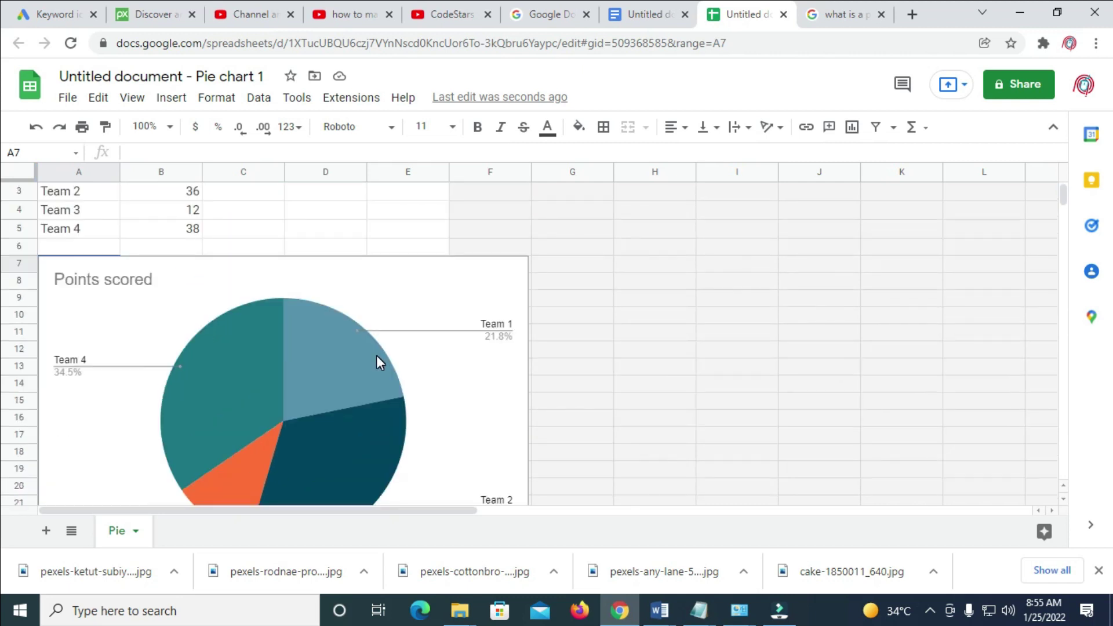
pyautogui.scroll(1, 377, 356)
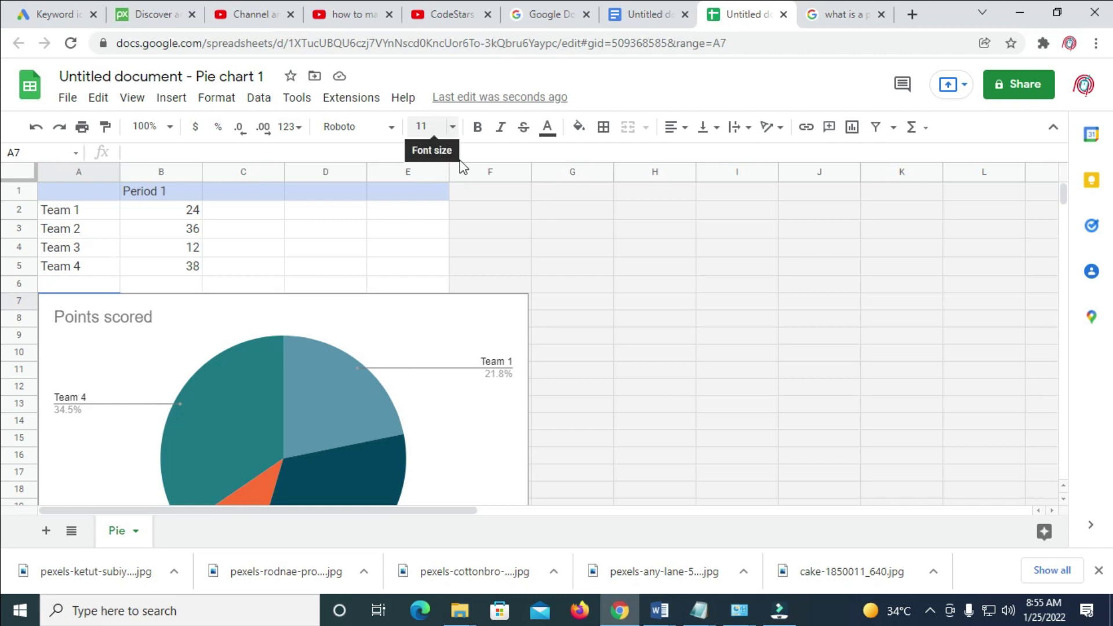
# Replace the sheet's Period 1 header in B1 with 'Scores of Subject'.
pyautogui.click(636, 14)
pyautogui.scroll(5, 536, 237)
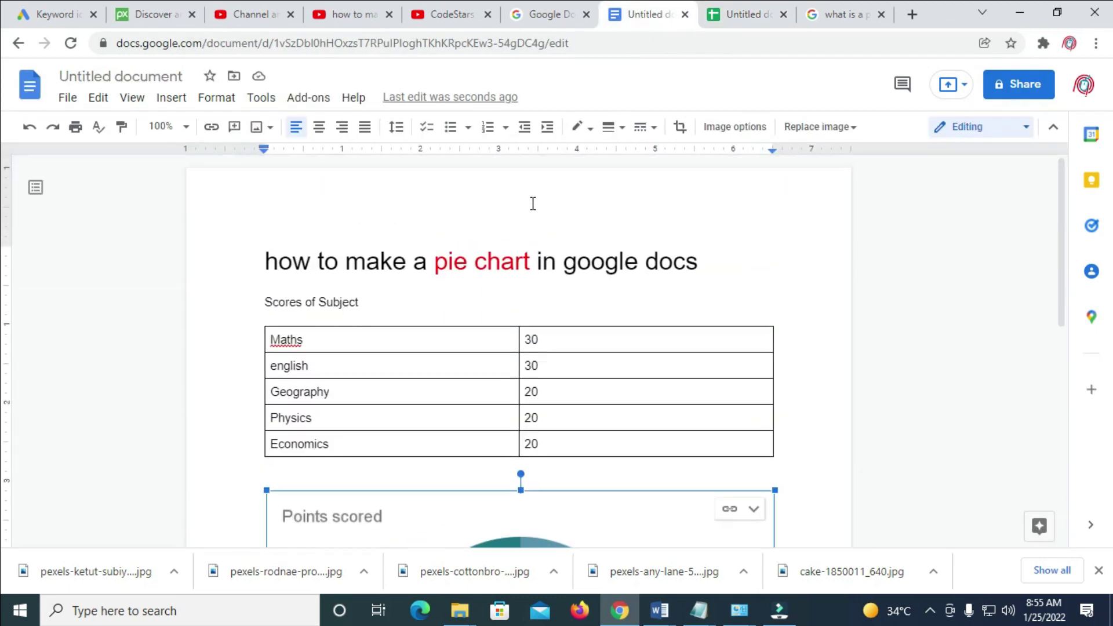
pyautogui.moveTo(365, 302); pyautogui.dragTo(264, 302)
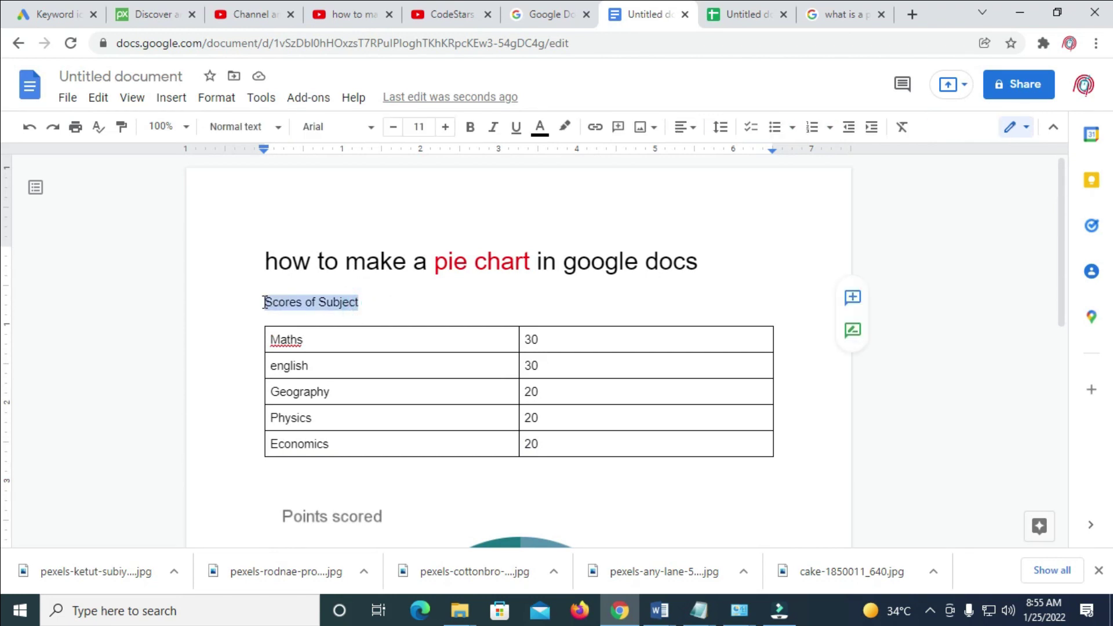
pyautogui.click(751, 11)
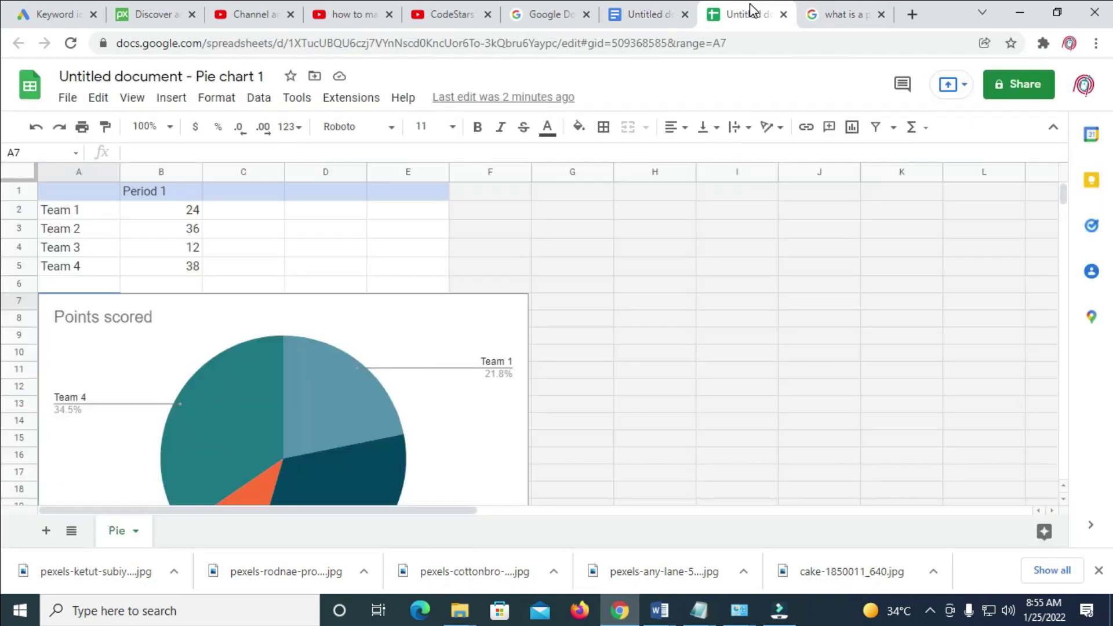
pyautogui.click(155, 191)
pyautogui.doubleClick(154, 193)
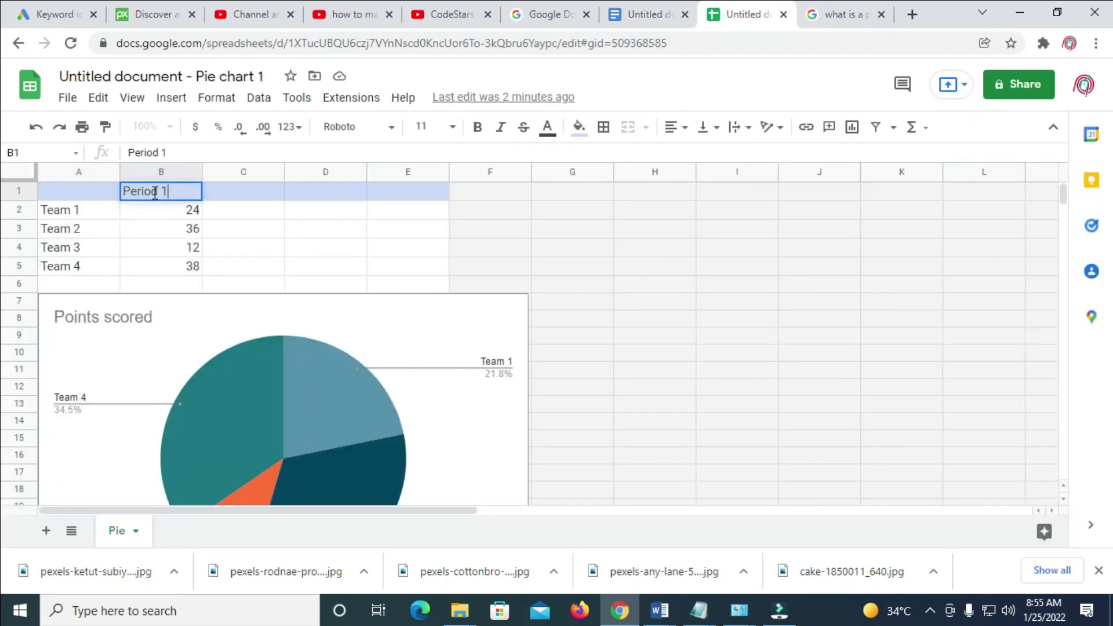
pyautogui.moveTo(175, 189); pyautogui.dragTo(120, 191)
pyautogui.write('Scores of Subject')
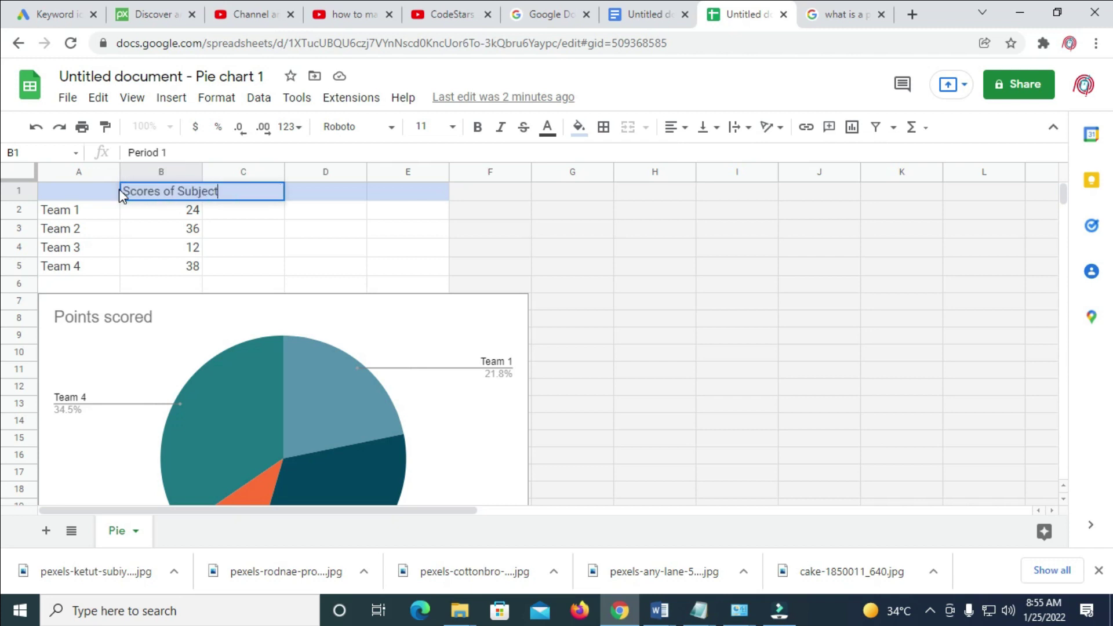
pyautogui.click(305, 208)
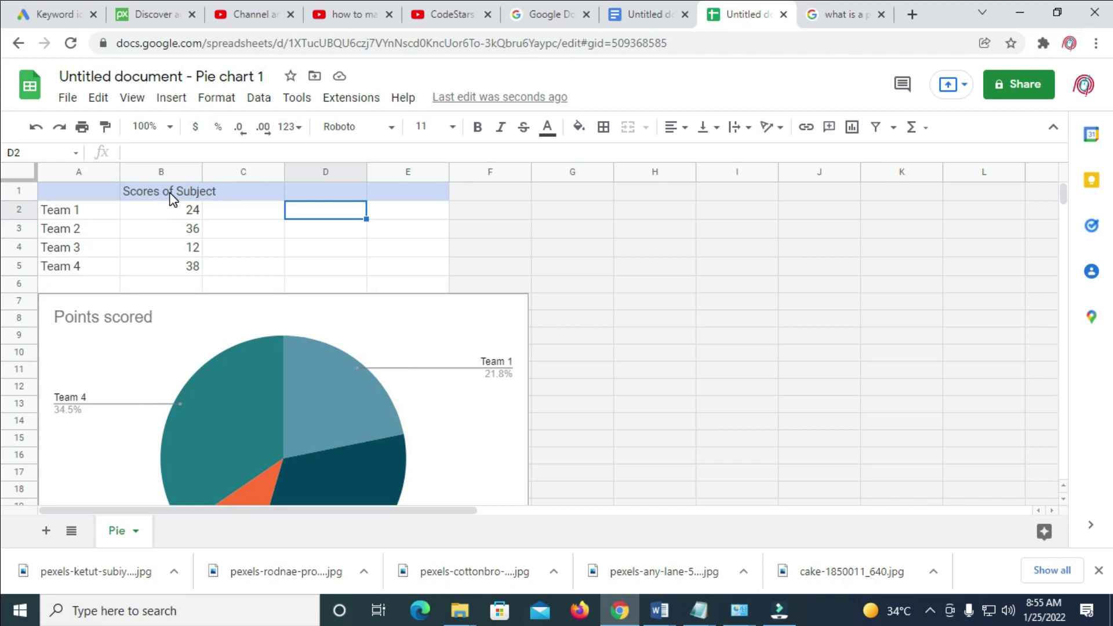
# Select cell A2 in the sheet, then pick out Maths in the document's table.
pyautogui.click(89, 210)
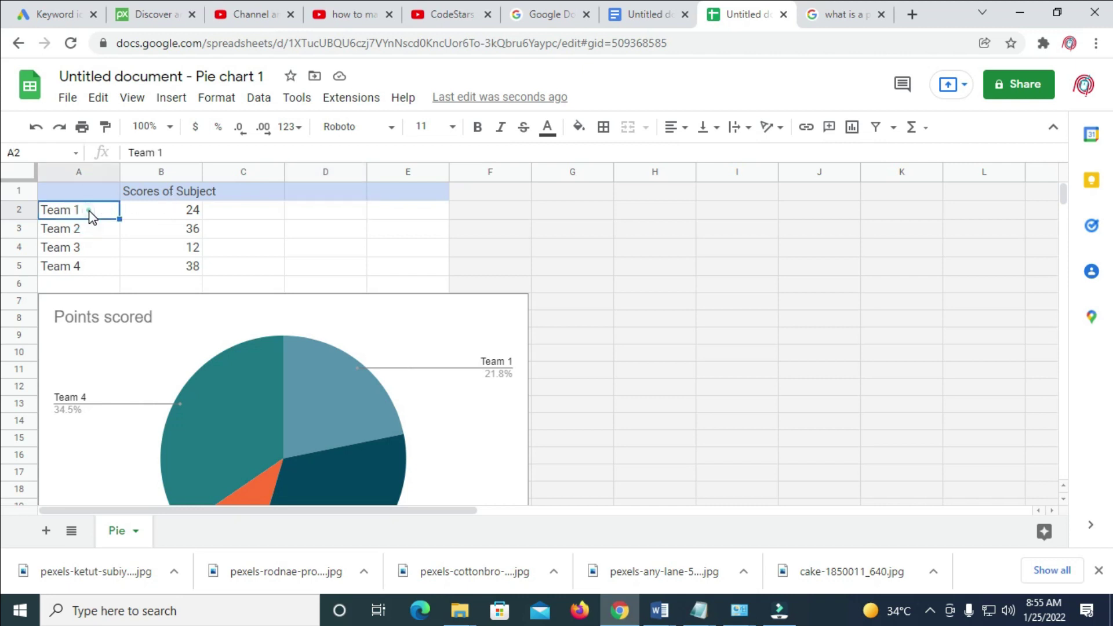
pyautogui.click(619, 9)
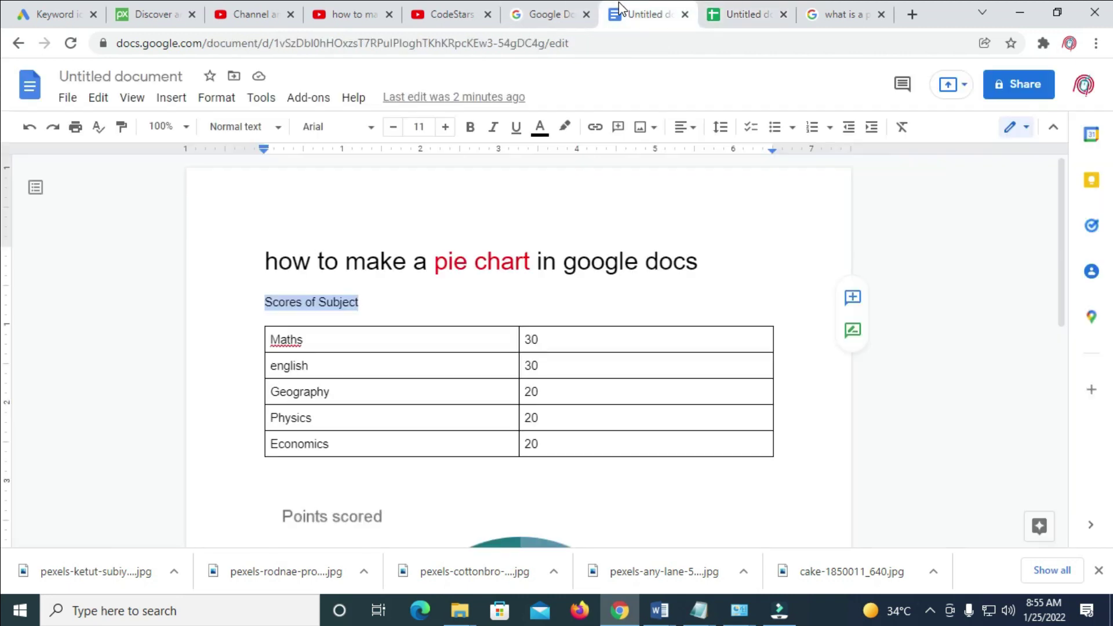
pyautogui.moveTo(323, 333); pyautogui.dragTo(268, 339)
pyautogui.click(293, 339)
pyautogui.click(305, 340)
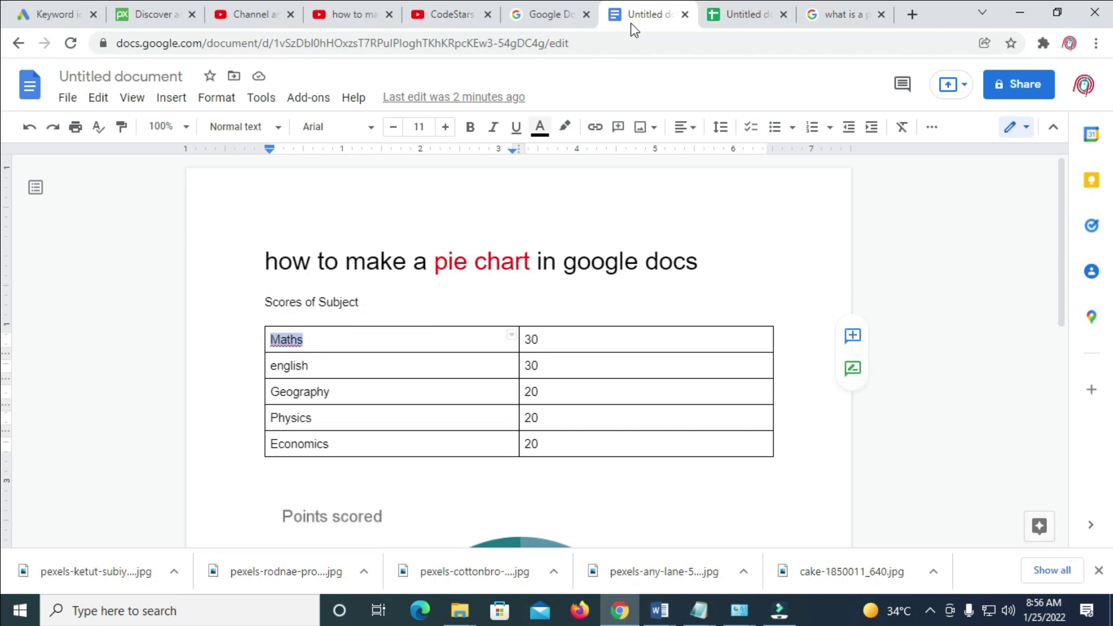
# Replace Team 1 with Maths in A2 and set its score to 30.
pyautogui.click(725, 14)
pyautogui.tripleClick(89, 212)
pyautogui.write('Maths')
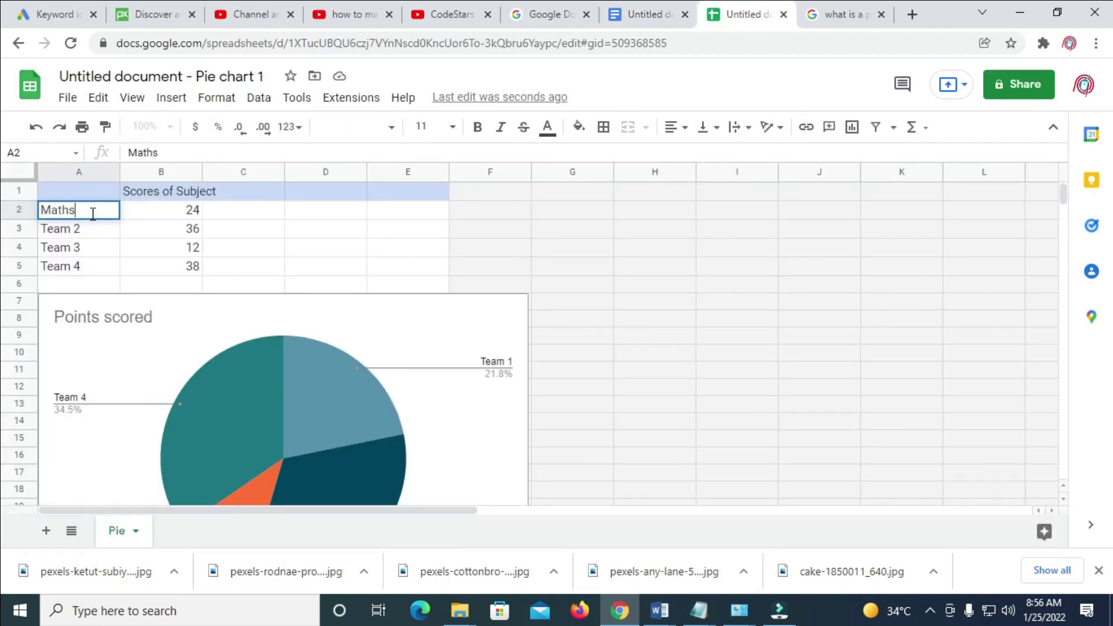
pyautogui.click(192, 212)
pyautogui.doubleClick(194, 214)
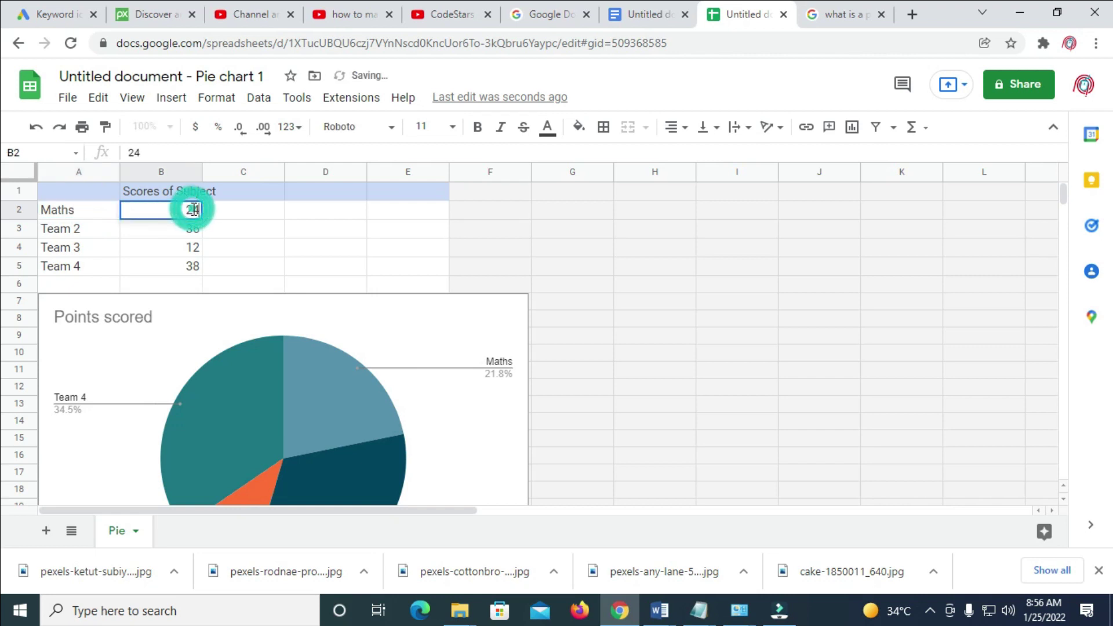
pyautogui.press('BackSpace')
pyautogui.press('BackSpace')
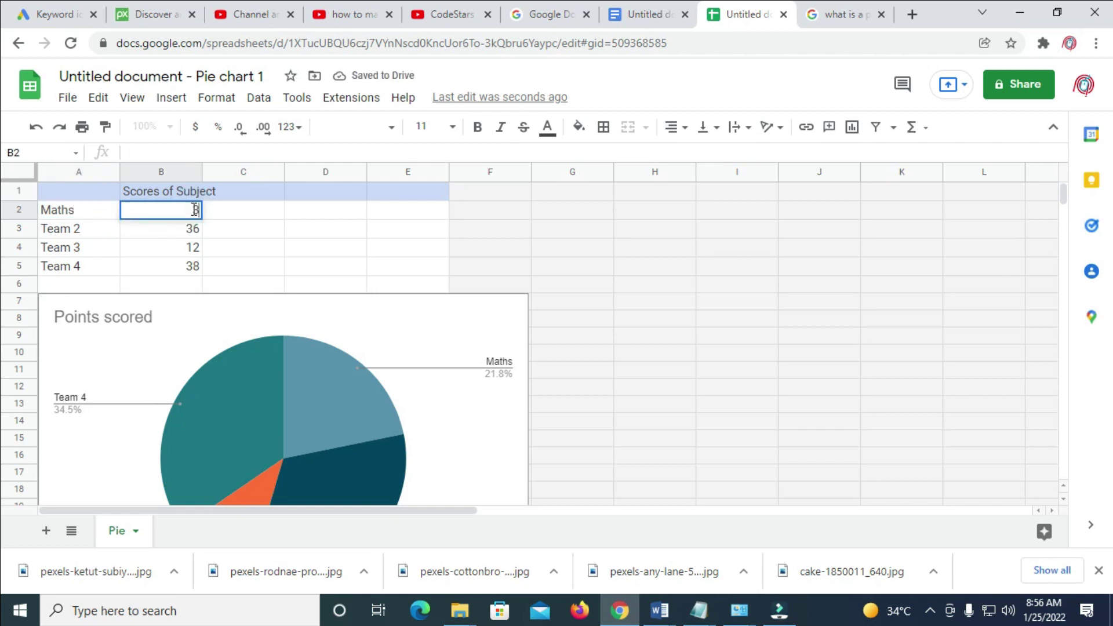
pyautogui.click(89, 229)
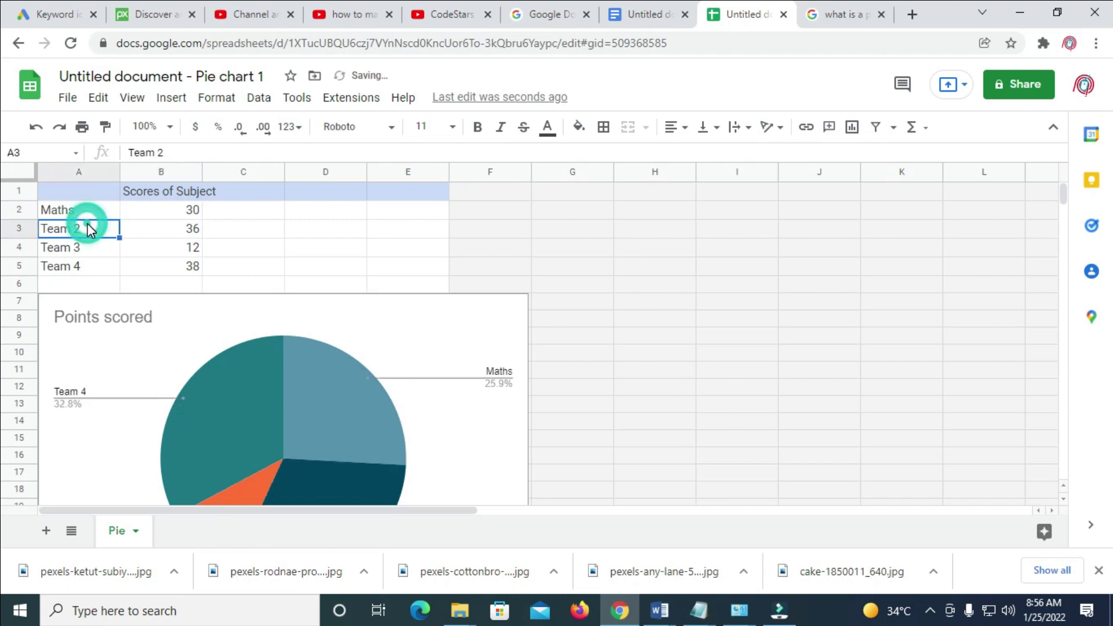
# Copy english from the document's table and paste it over Team 2 in A3.
pyautogui.click(643, 14)
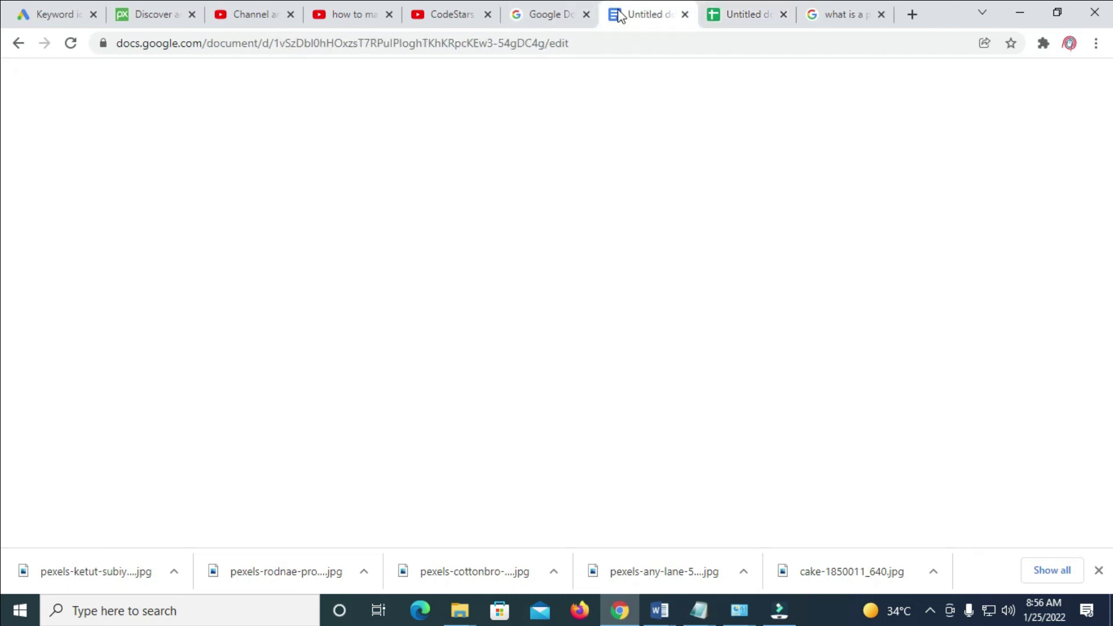
pyautogui.doubleClick(319, 368)
pyautogui.hotkey('ctrl', 'c')
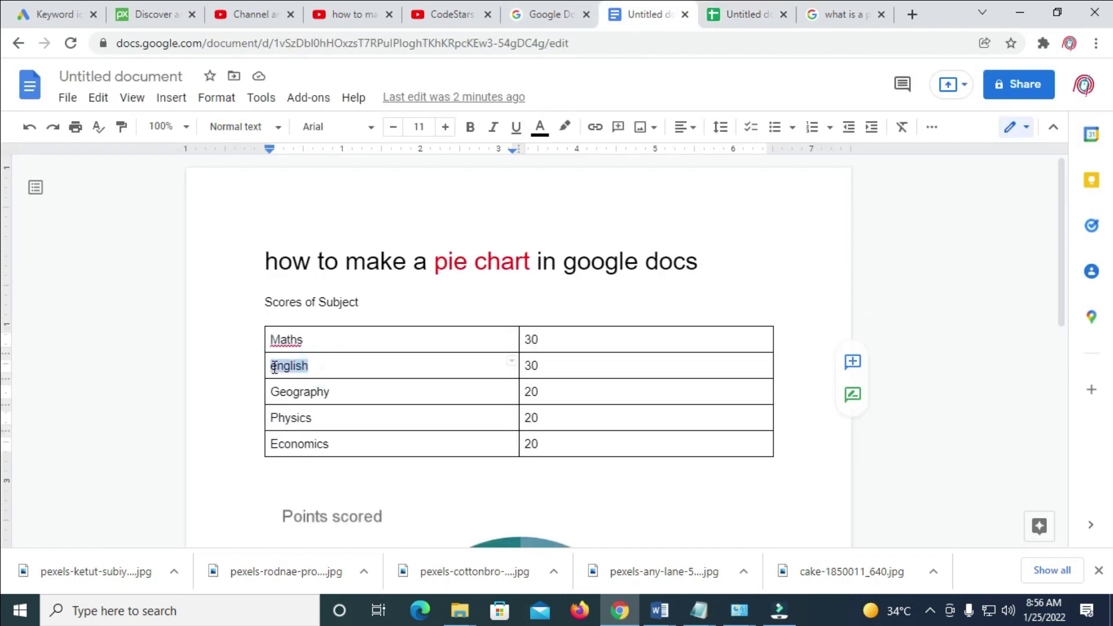
pyautogui.click(718, 15)
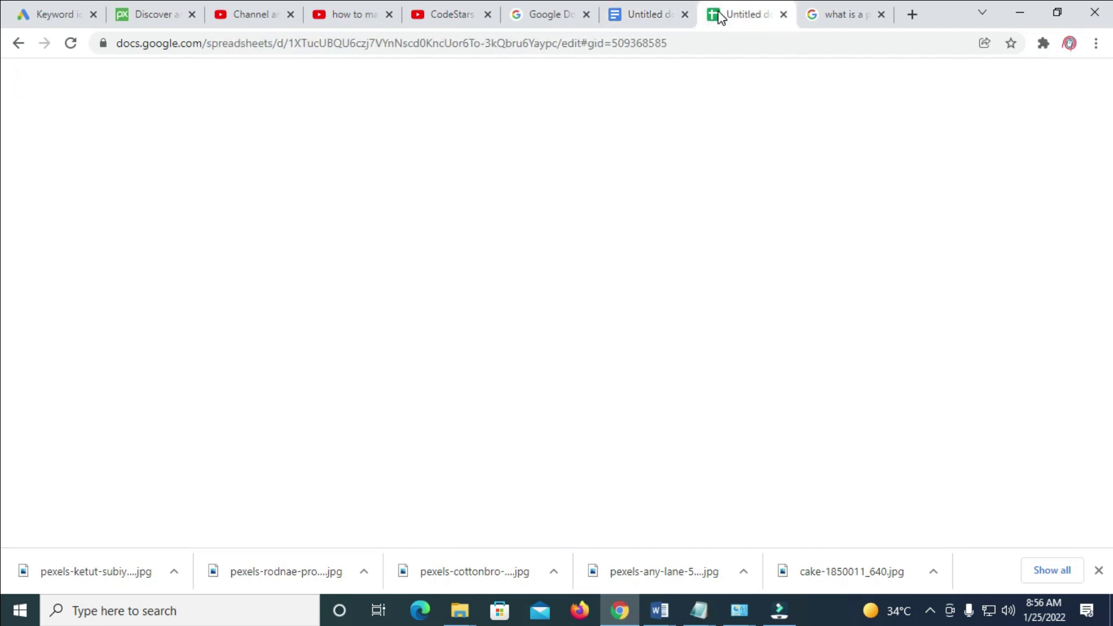
pyautogui.doubleClick(87, 227)
pyautogui.moveTo(87, 227); pyautogui.dragTo(45, 228)
pyautogui.hotkey('ctrl', 'v')
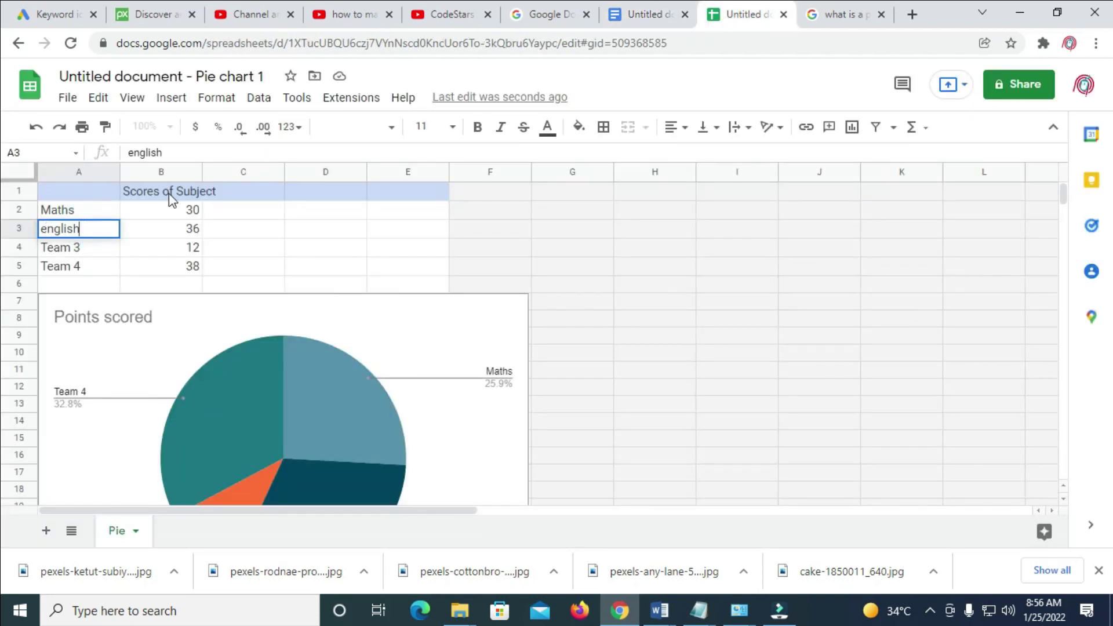
# Copy Geography from the document and paste it over Team 3 in A4.
pyautogui.click(619, 23)
pyautogui.moveTo(357, 390); pyautogui.dragTo(275, 392)
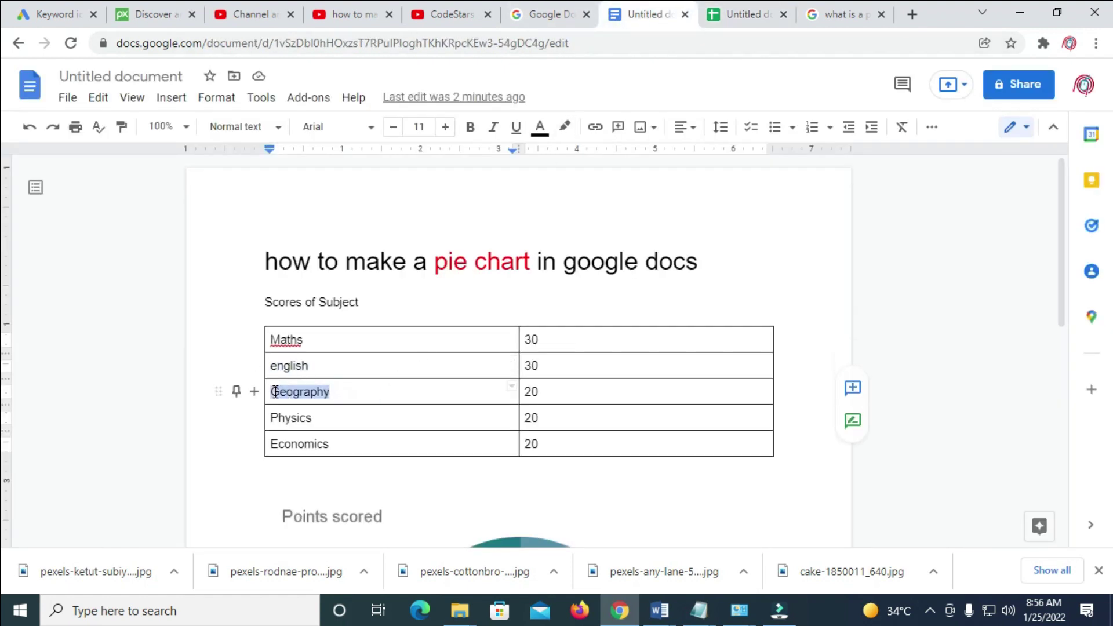
pyautogui.click(753, 13)
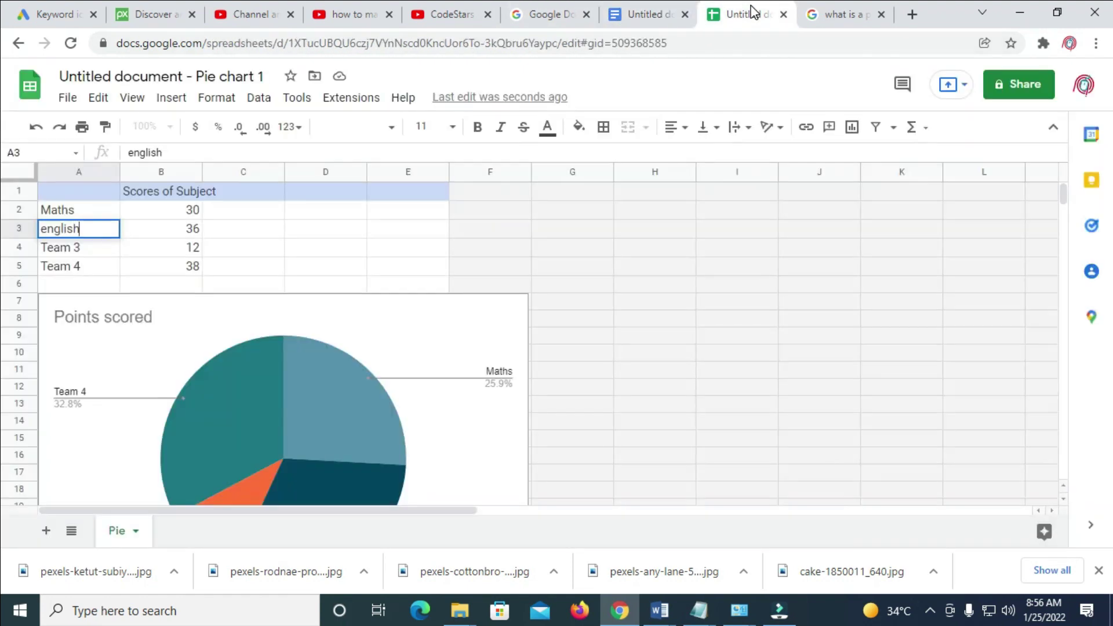
pyautogui.click(90, 246)
pyautogui.doubleClick(87, 246)
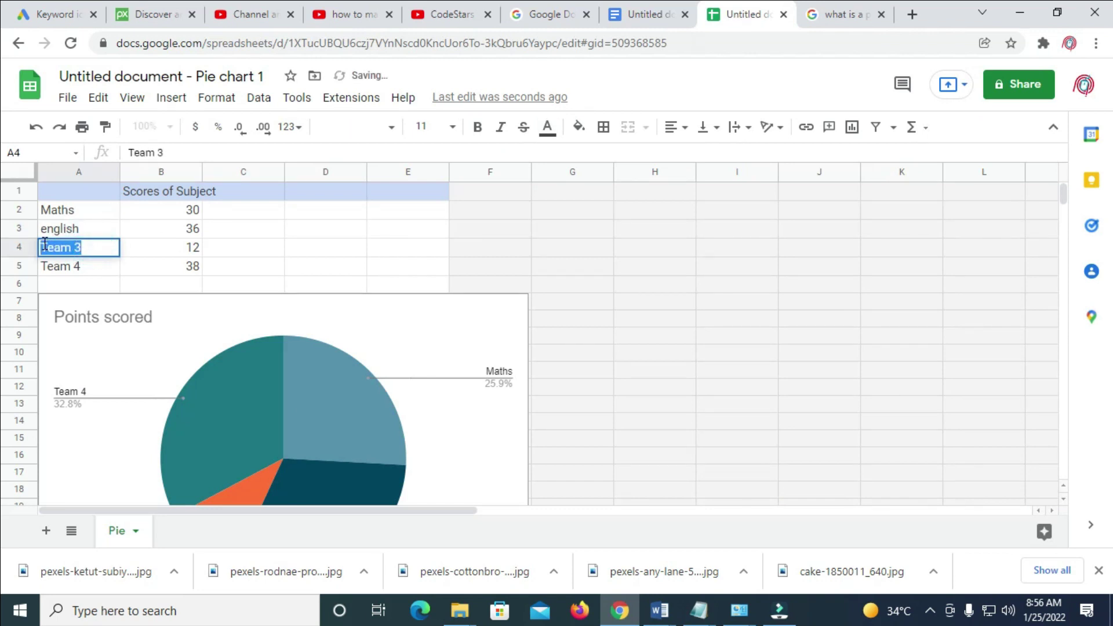
pyautogui.write('Geography')
# Replace Team 4 in A5 with Physics.
pyautogui.click(645, 15)
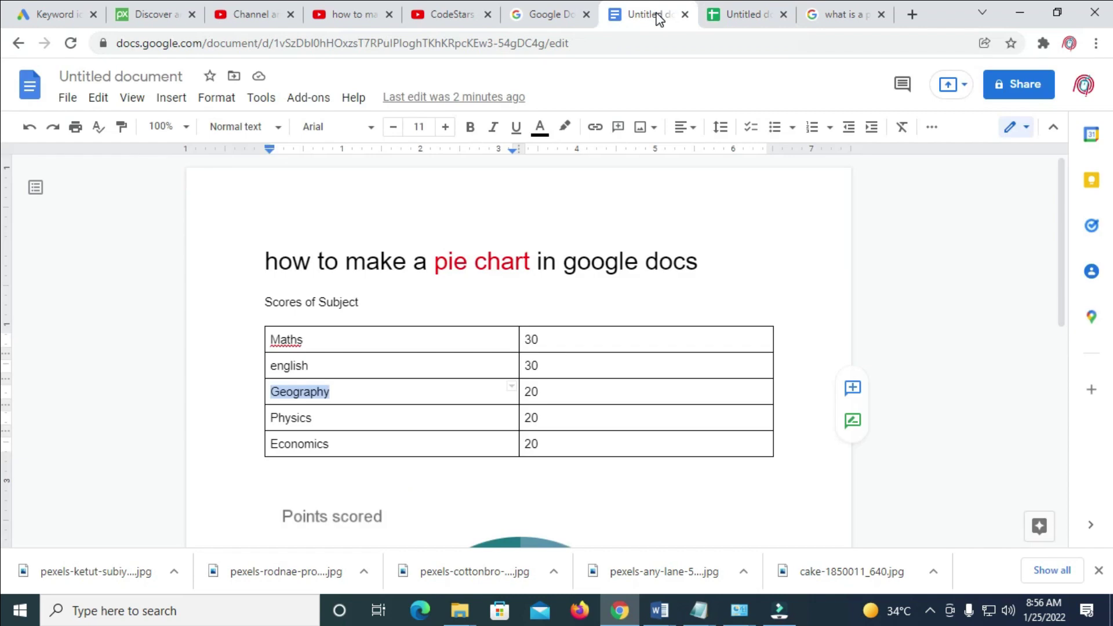
pyautogui.doubleClick(368, 419)
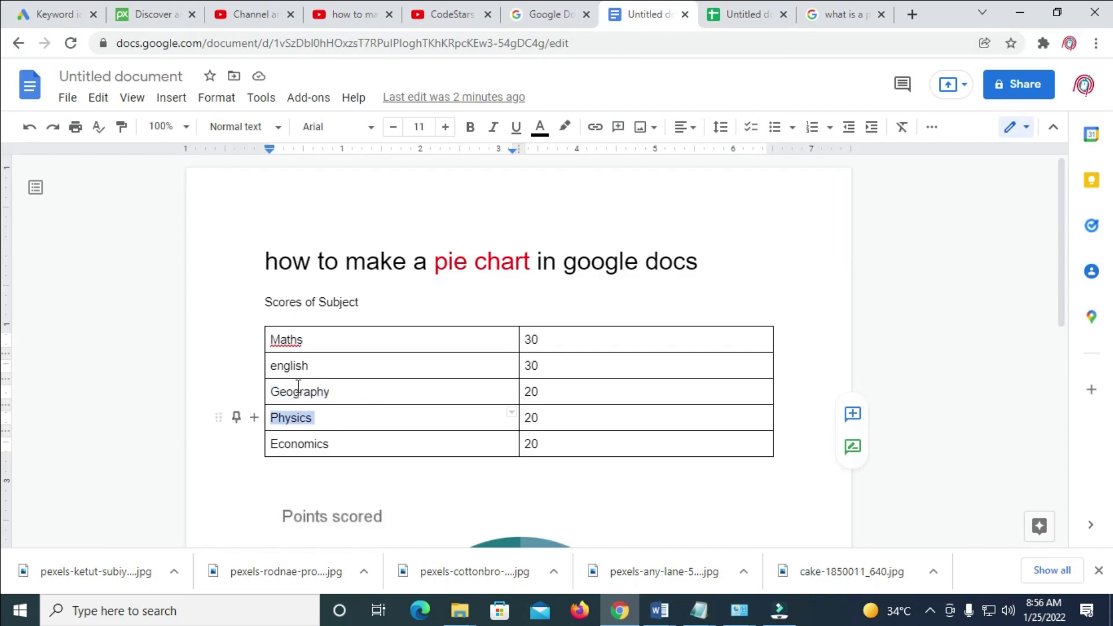
pyautogui.click(763, 16)
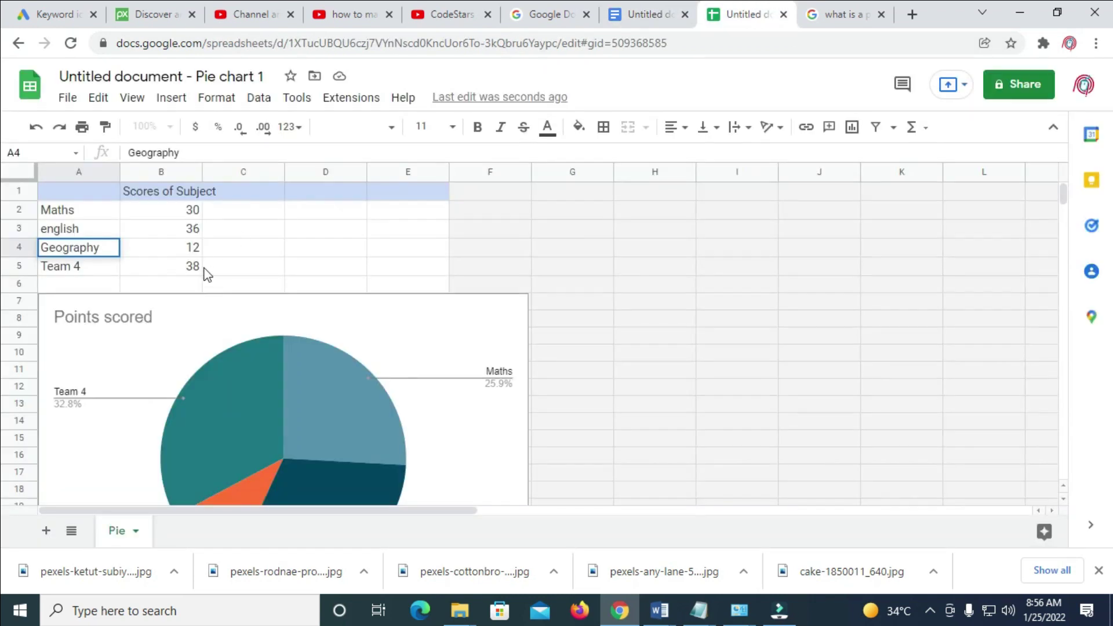
pyautogui.doubleClick(99, 267)
pyautogui.hotkey('ctrl', 'a')
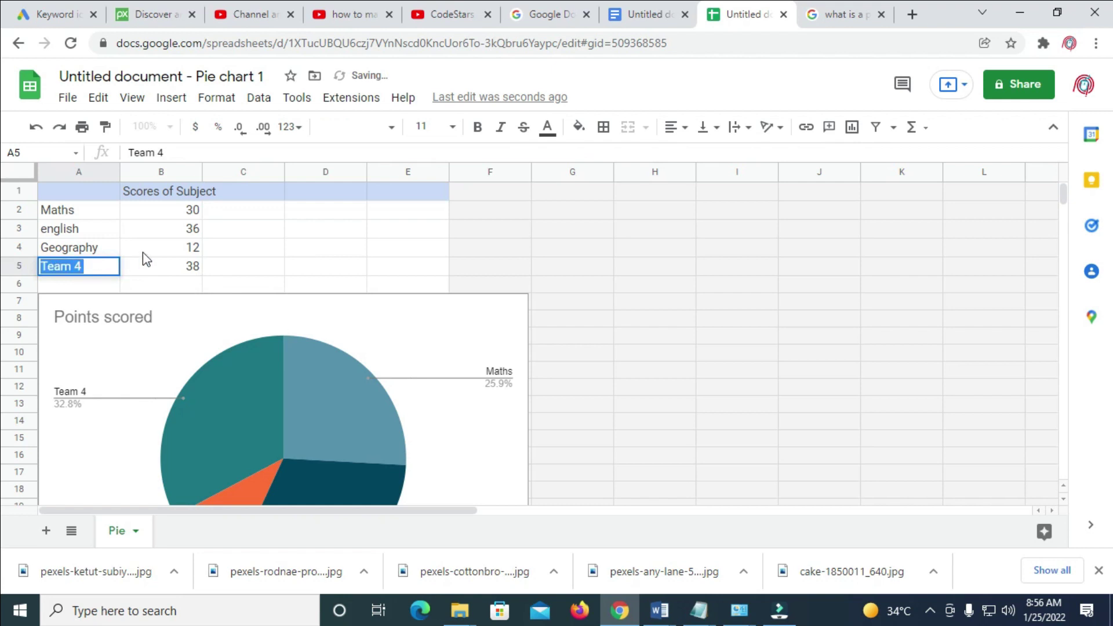
pyautogui.press('Right')
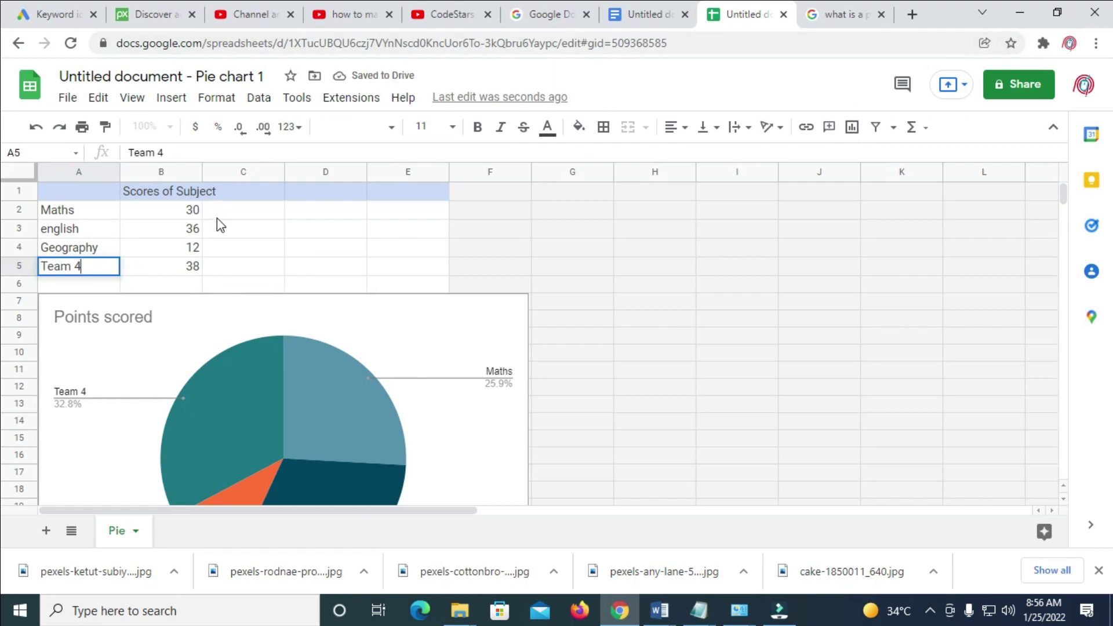
pyautogui.press('BackSpace')
pyautogui.press('BackSpace')
pyautogui.press('BackSpace')
pyautogui.press('BackSpace')
pyautogui.press('BackSpace')
pyautogui.press('BackSpace')
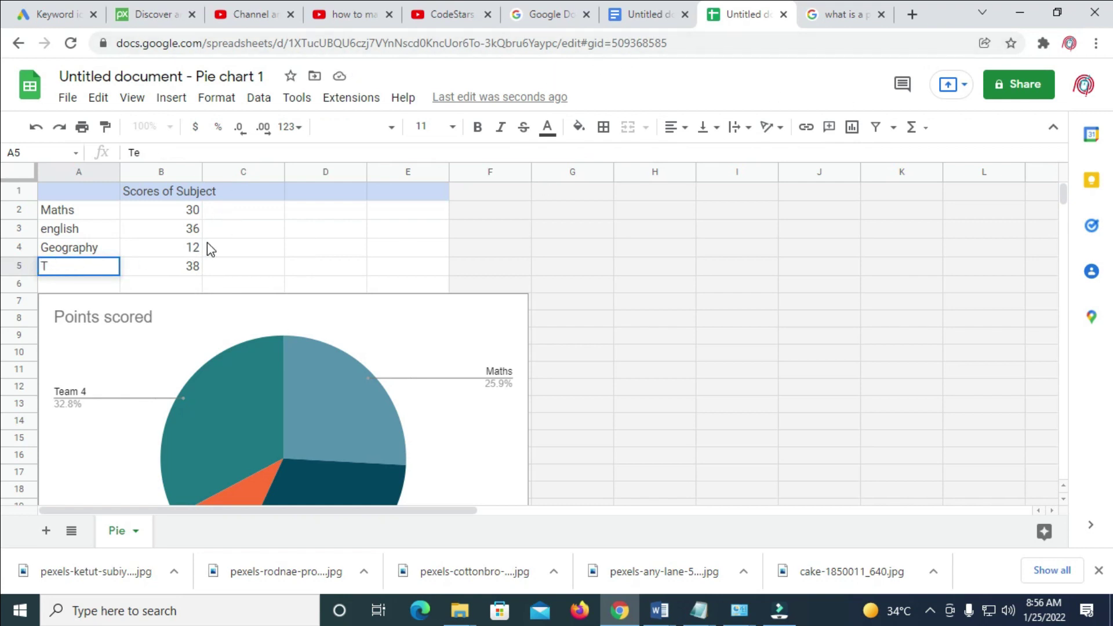
pyautogui.write('Physics')
# Enter scores 30 for english, 20 for Geography and 20 for Physics.
pyautogui.click(666, 18)
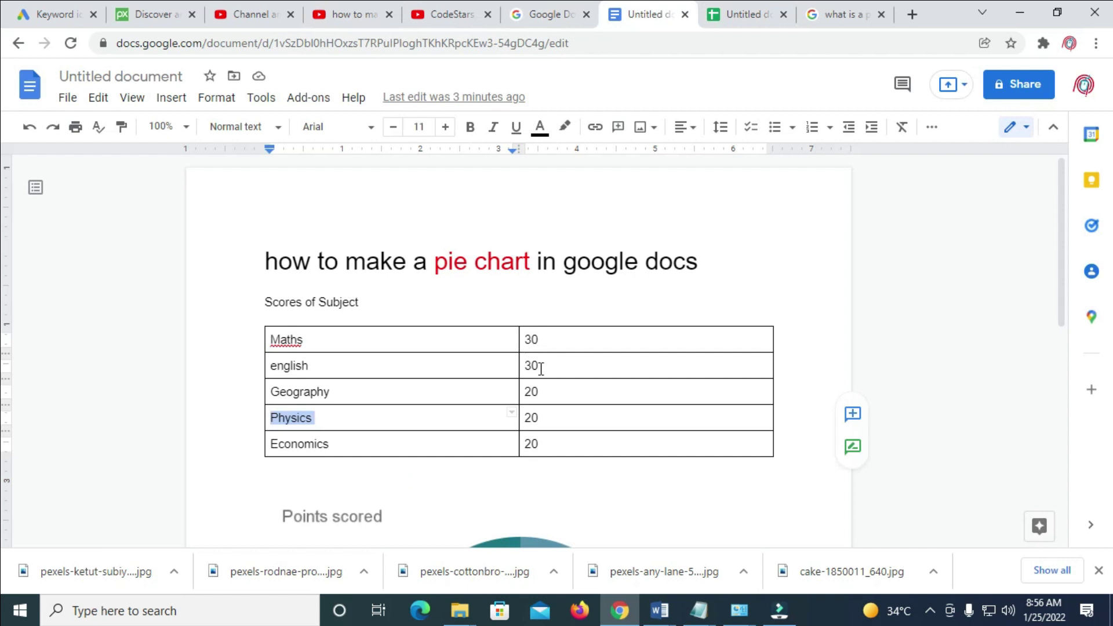
pyautogui.click(776, 9)
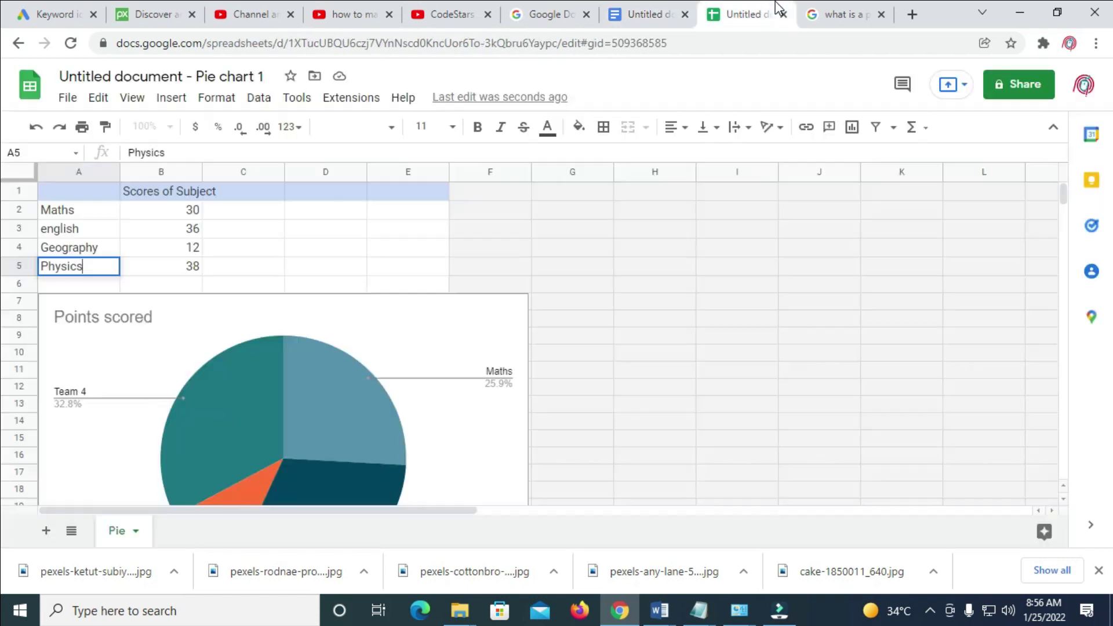
pyautogui.click(196, 228)
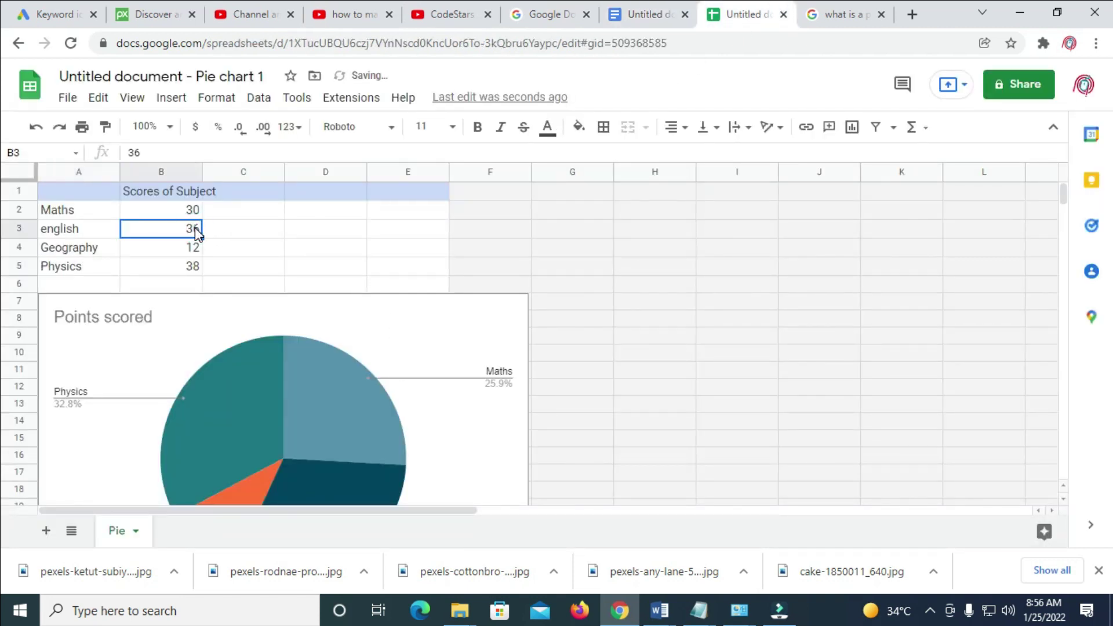
pyautogui.write('30')
pyautogui.click(197, 252)
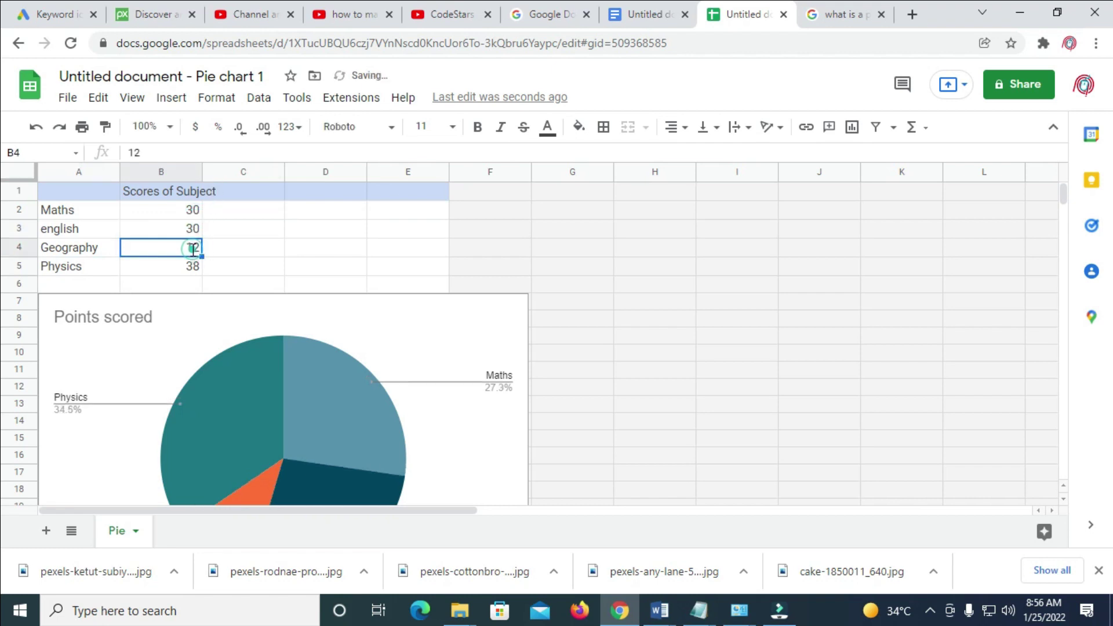
pyautogui.write('20')
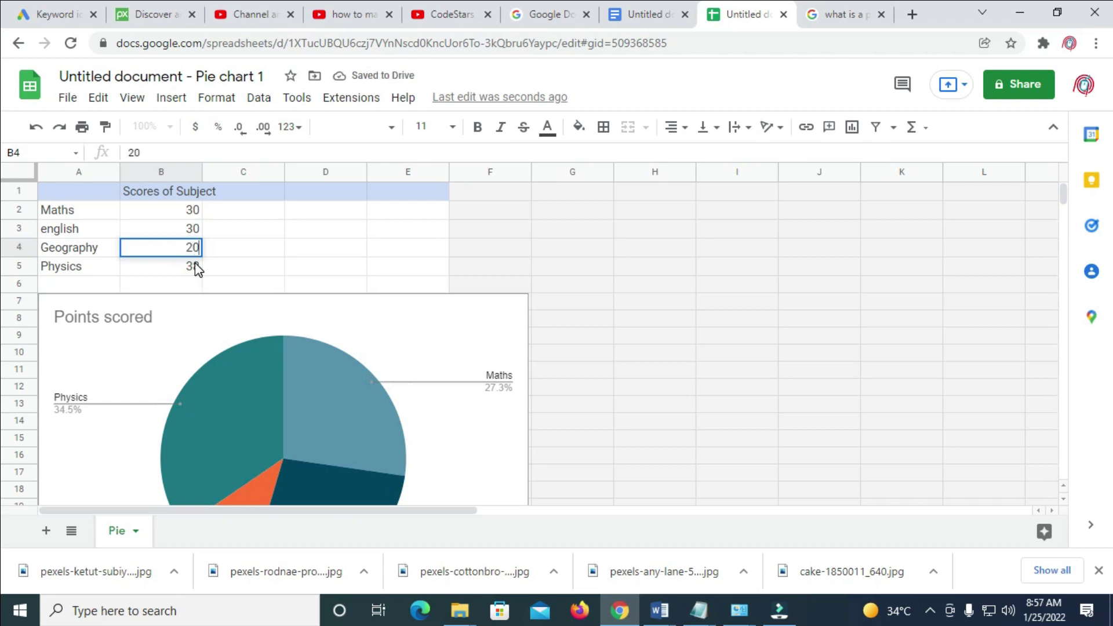
pyautogui.click(194, 264)
pyautogui.write('3')
pyautogui.press('BackSpace')
pyautogui.write('20')
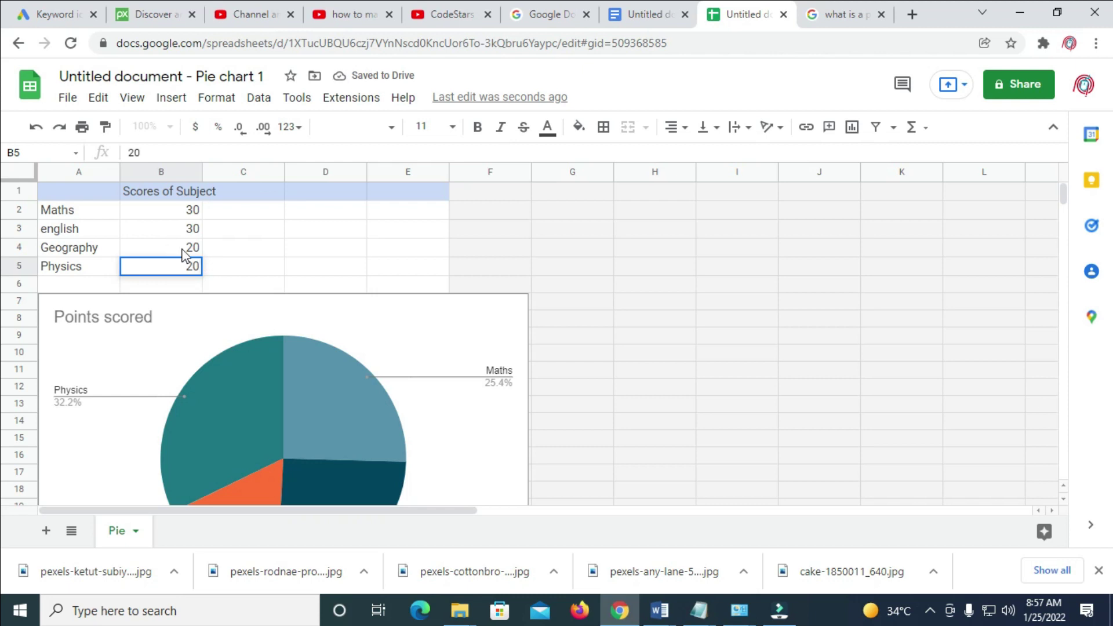
# Add Economics in A6 with a score of 20 in B6.
pyautogui.click(673, 13)
pyautogui.moveTo(375, 447); pyautogui.dragTo(272, 444)
pyautogui.hotkey('ctrl', 'c')
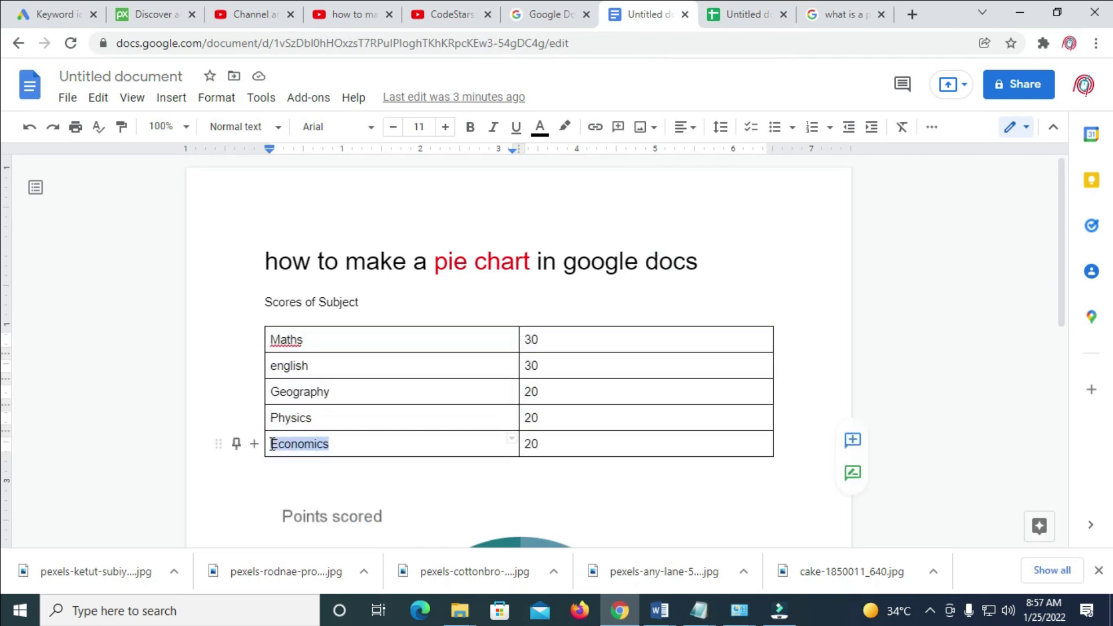
pyautogui.click(741, 16)
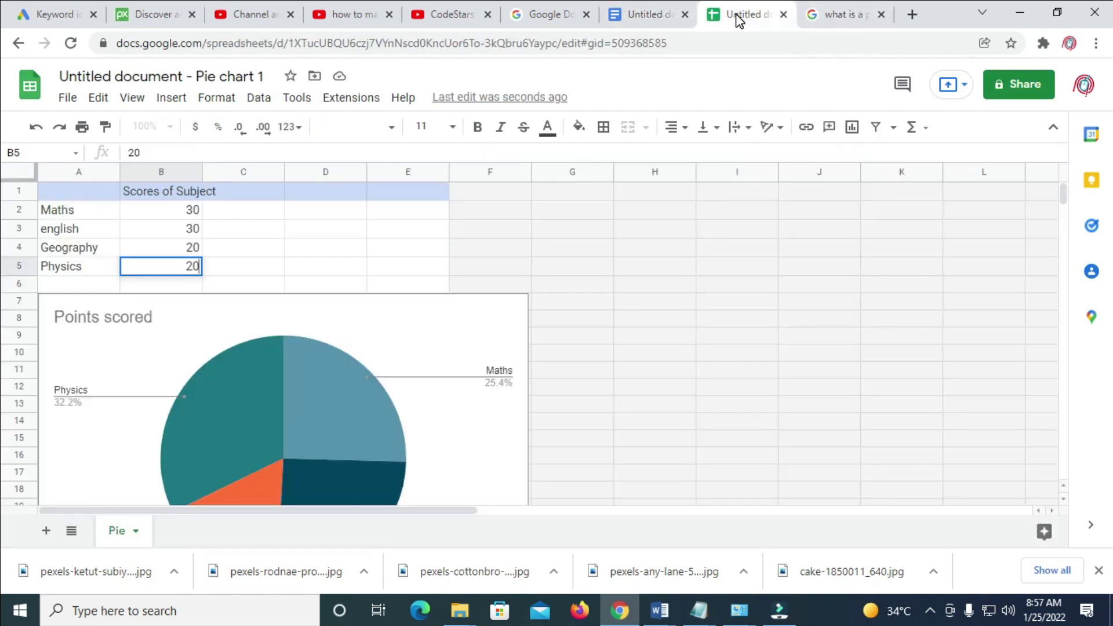
pyautogui.click(74, 288)
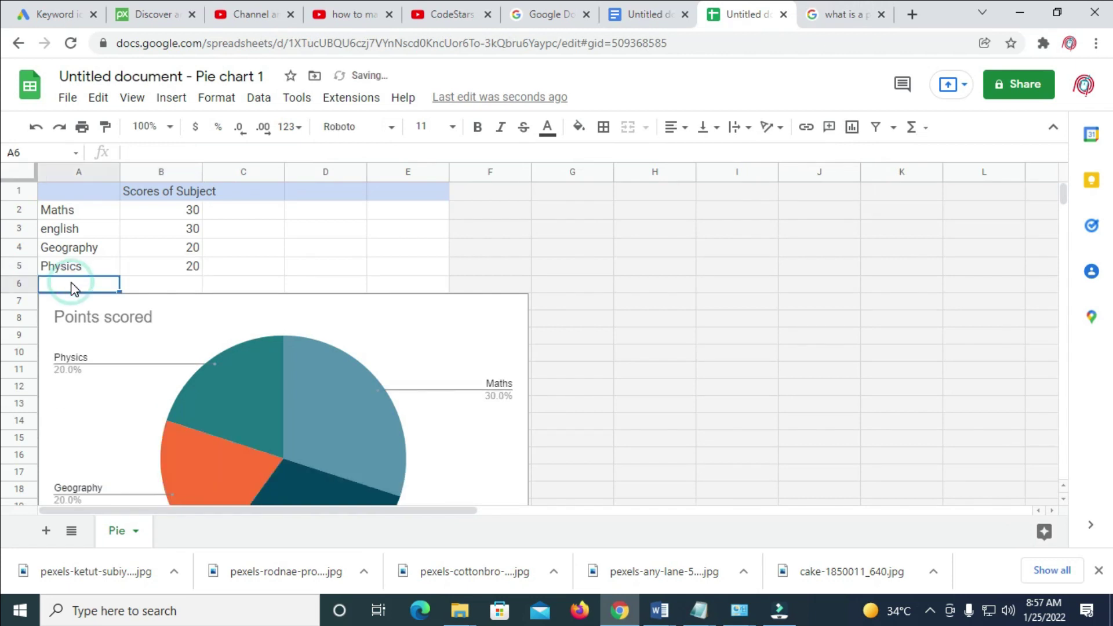
pyautogui.doubleClick(75, 284)
pyautogui.hotkey('ctrl', 'v')
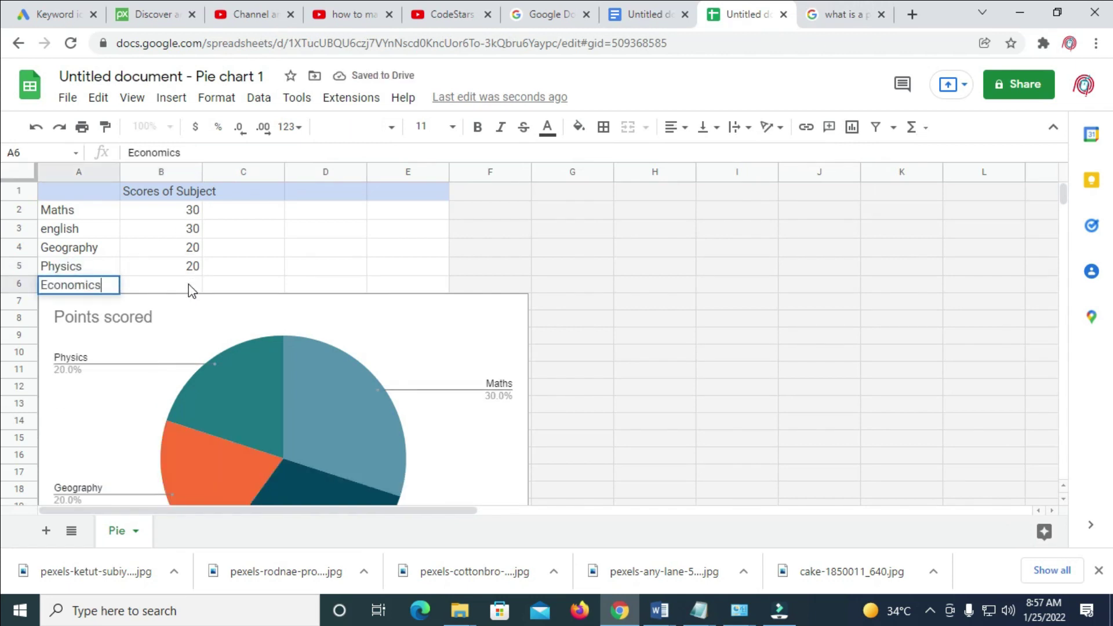
pyautogui.click(189, 284)
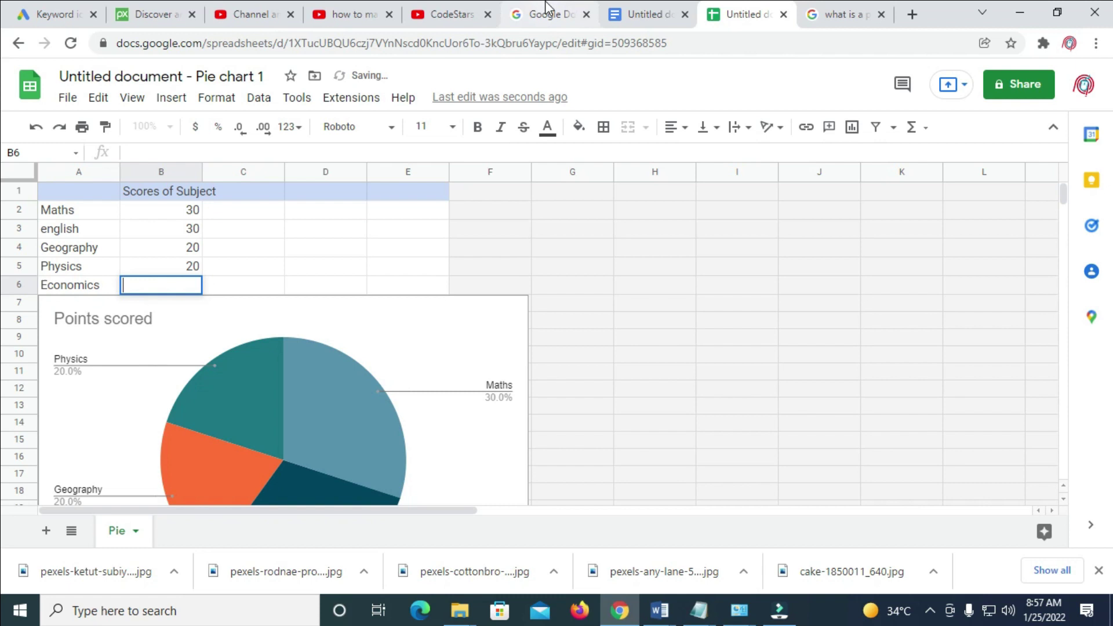
pyautogui.click(644, 16)
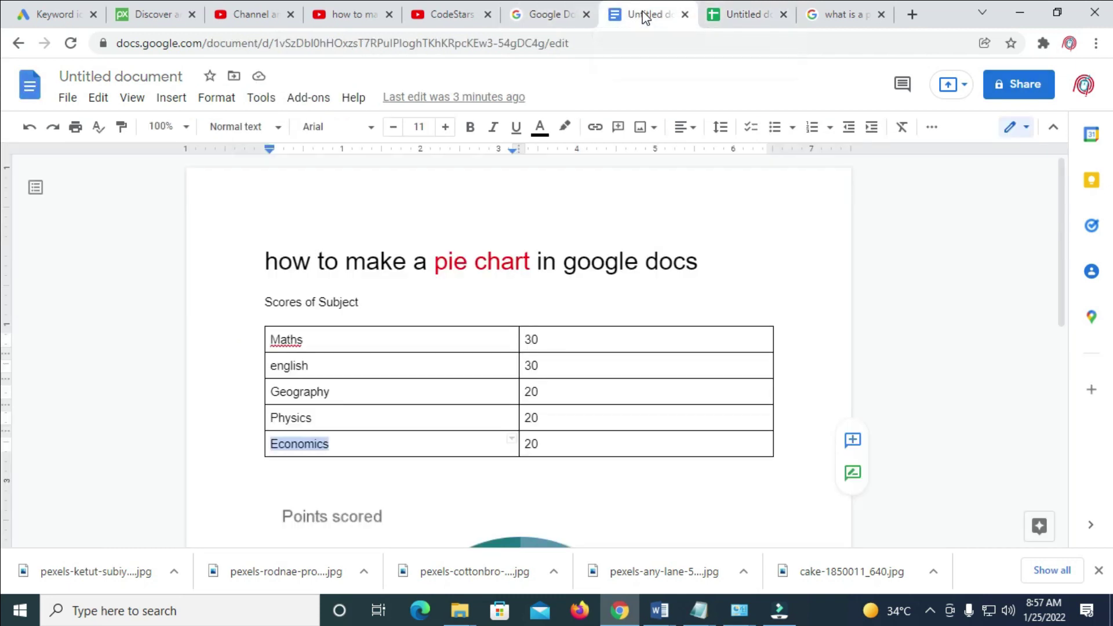
pyautogui.click(725, 15)
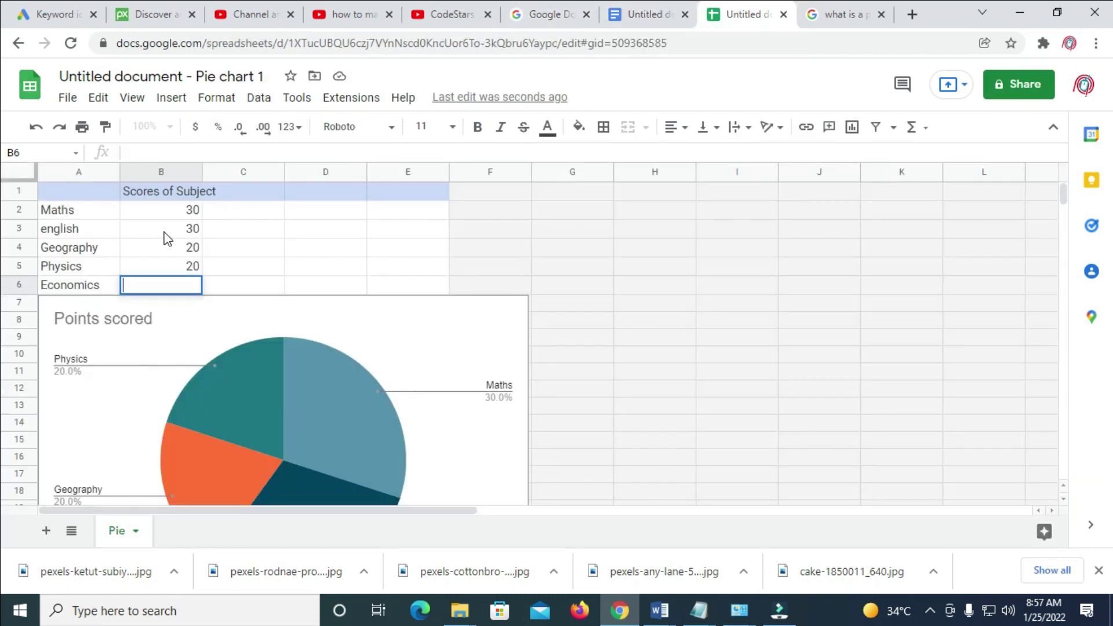
pyautogui.write('20')
pyautogui.click(255, 272)
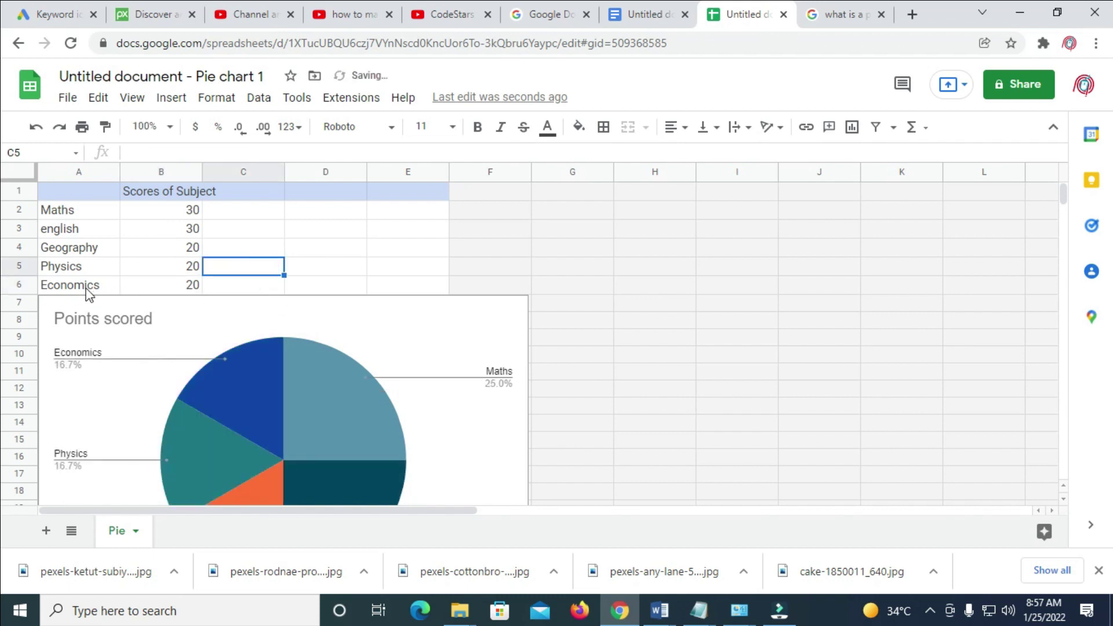
# Check the sheet's pie chart for the five subject slices, then go back to the document.
pyautogui.scroll(-2, 600, 197)
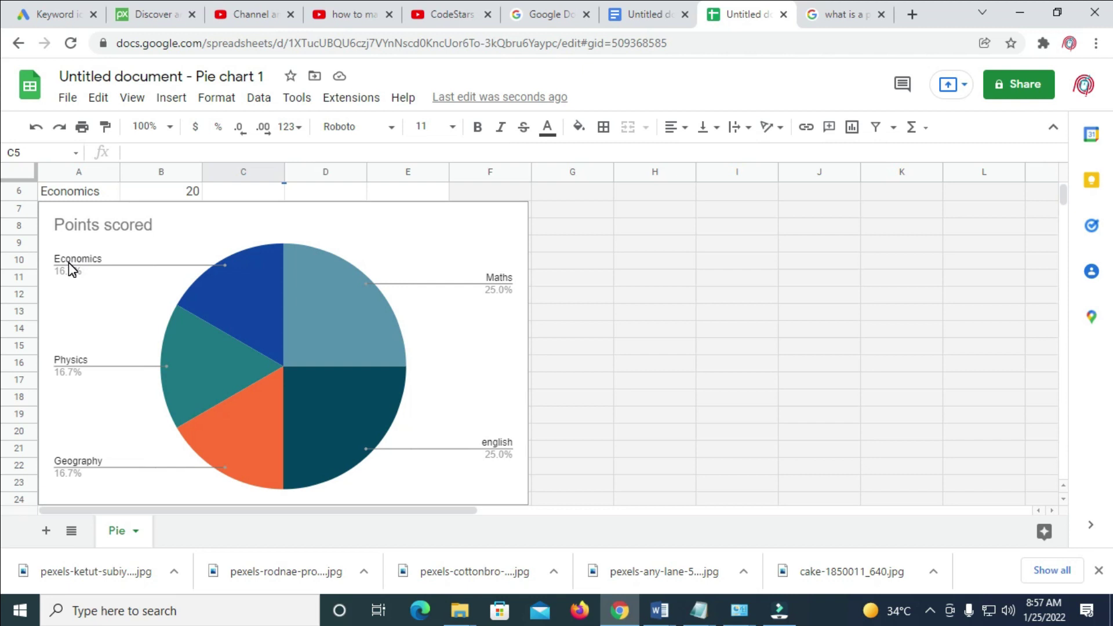
pyautogui.scroll(2, 84, 271)
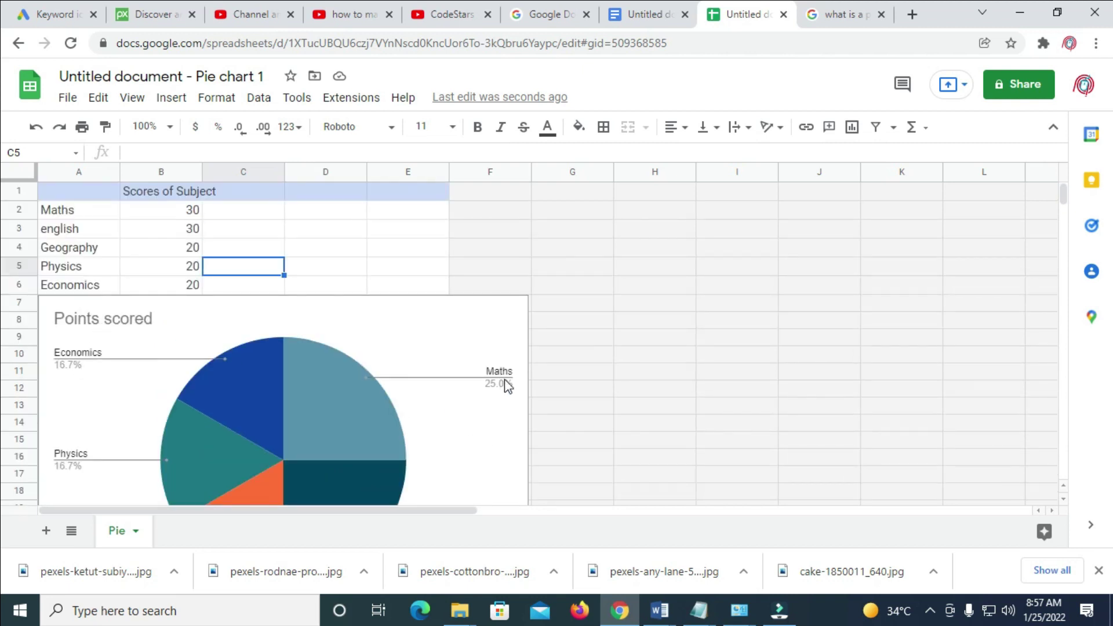
pyautogui.scroll(-3, 427, 430)
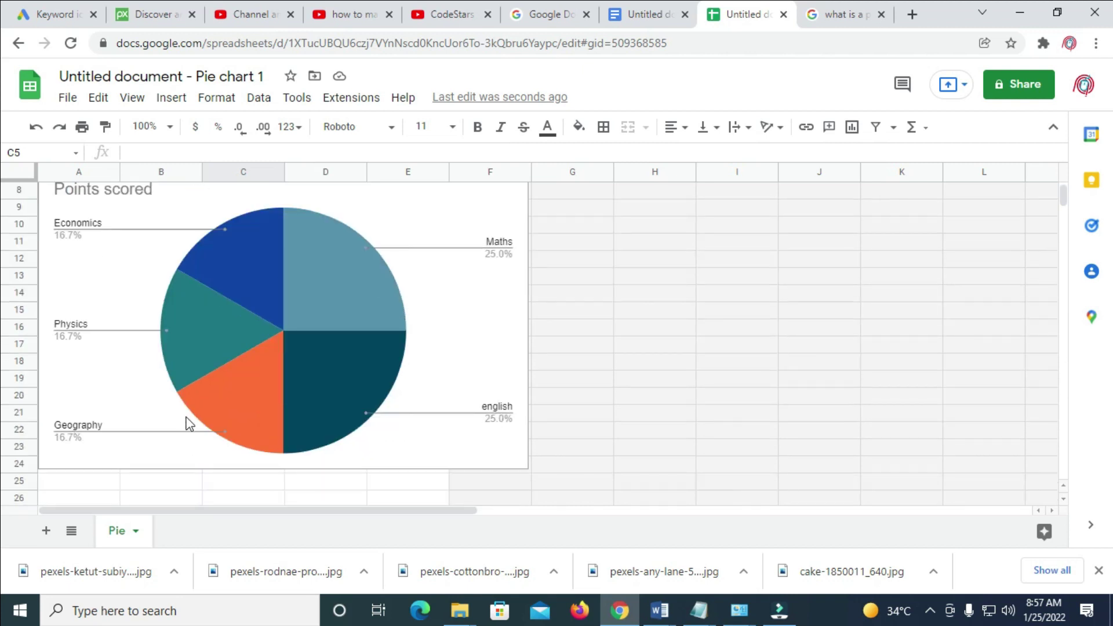
pyautogui.scroll(-1, 617, 385)
pyautogui.scroll(3, 617, 386)
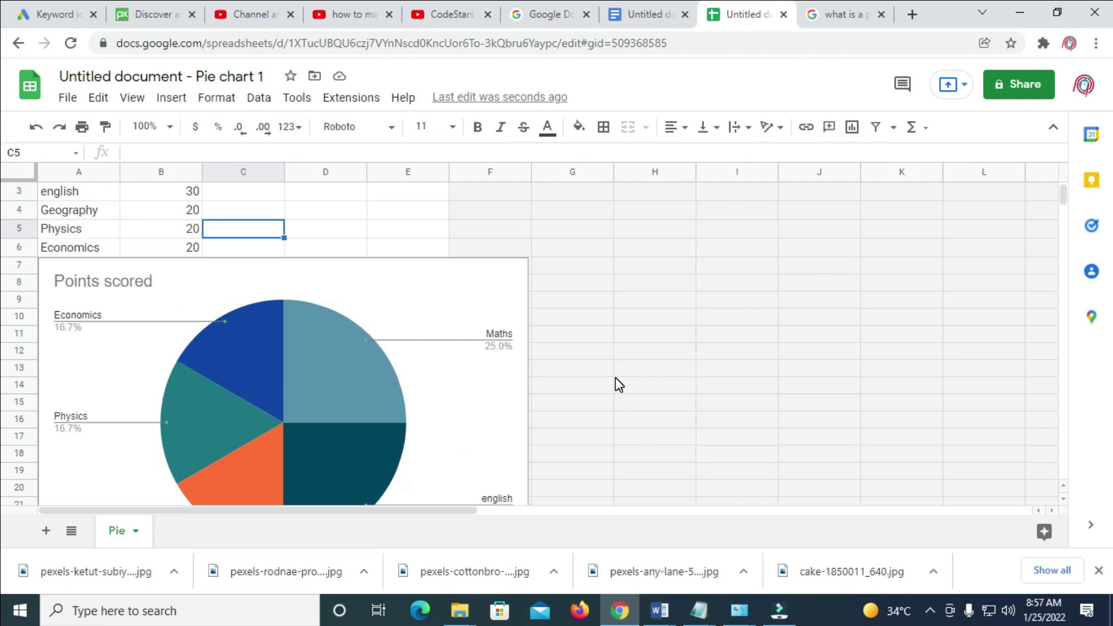
pyautogui.scroll(1, 618, 385)
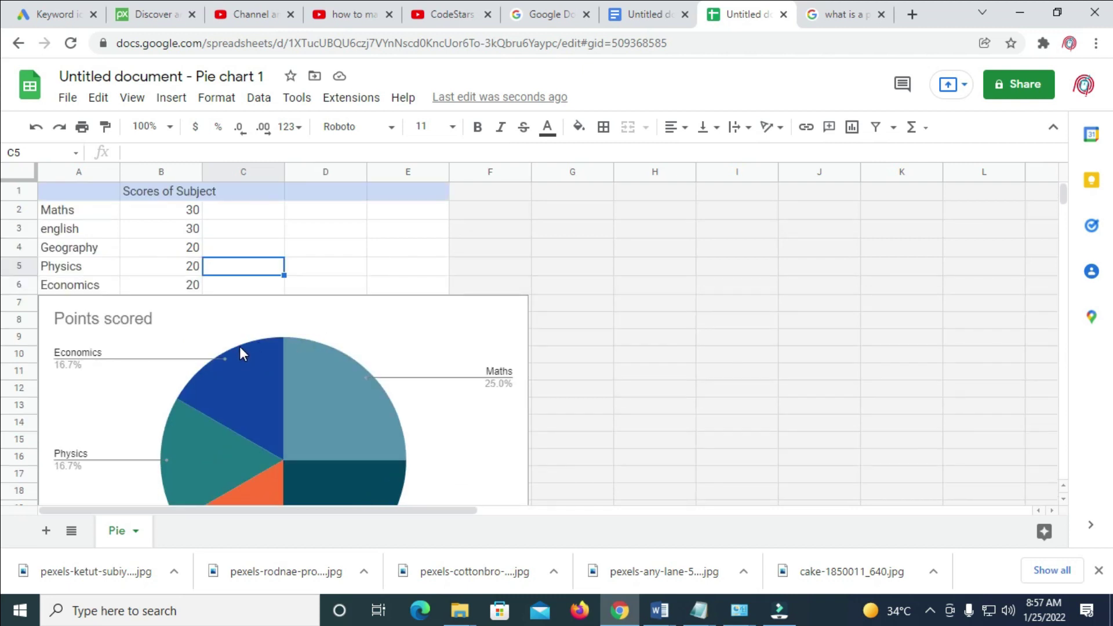
pyautogui.click(129, 316)
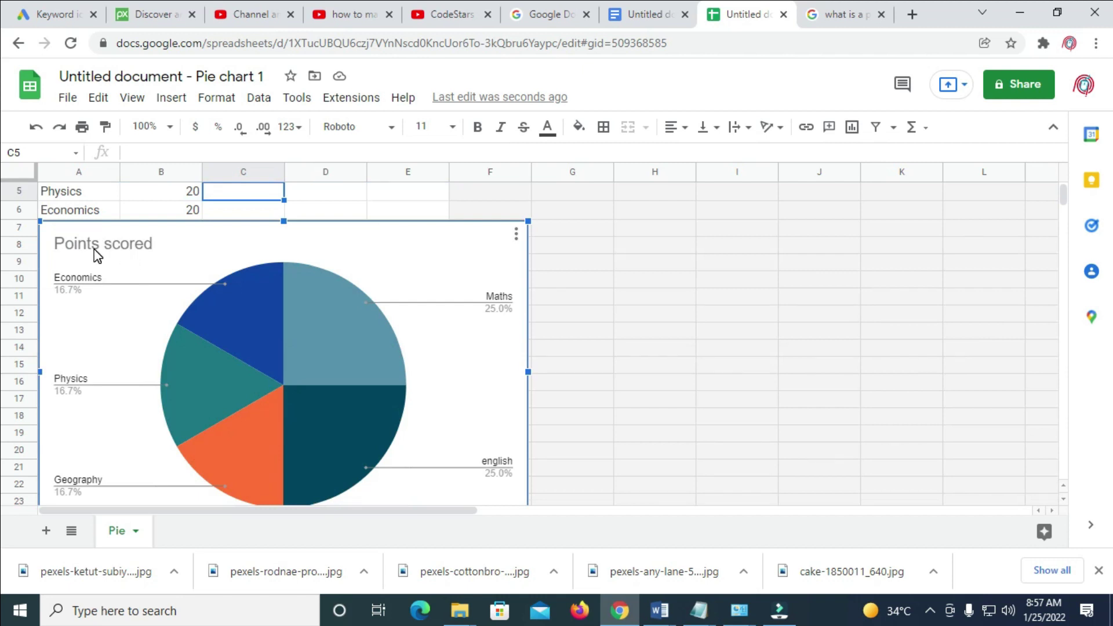
pyautogui.click(611, 15)
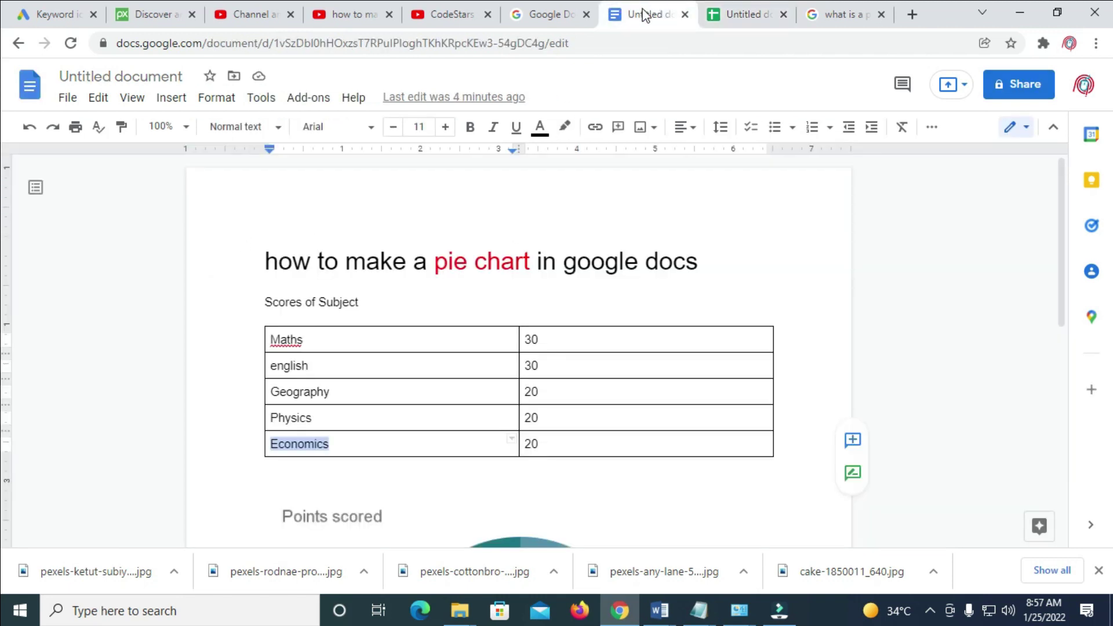
# Update the embedded chart to show Maths and english at 25.0%, and the others at 16.7%.
pyautogui.scroll(-4, 625, 235)
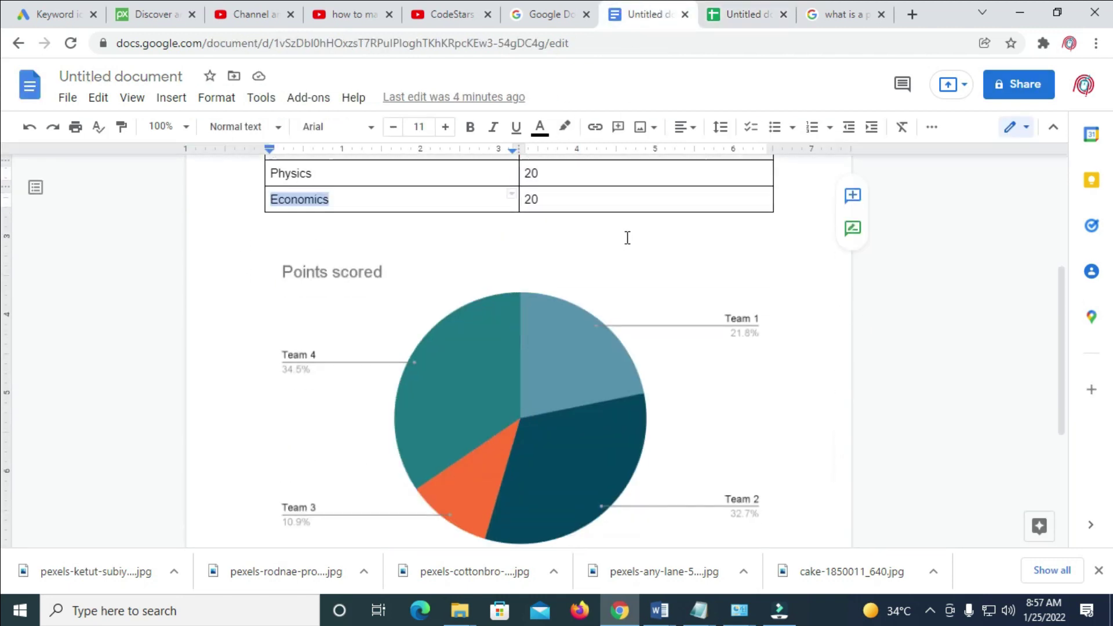
pyautogui.click(556, 315)
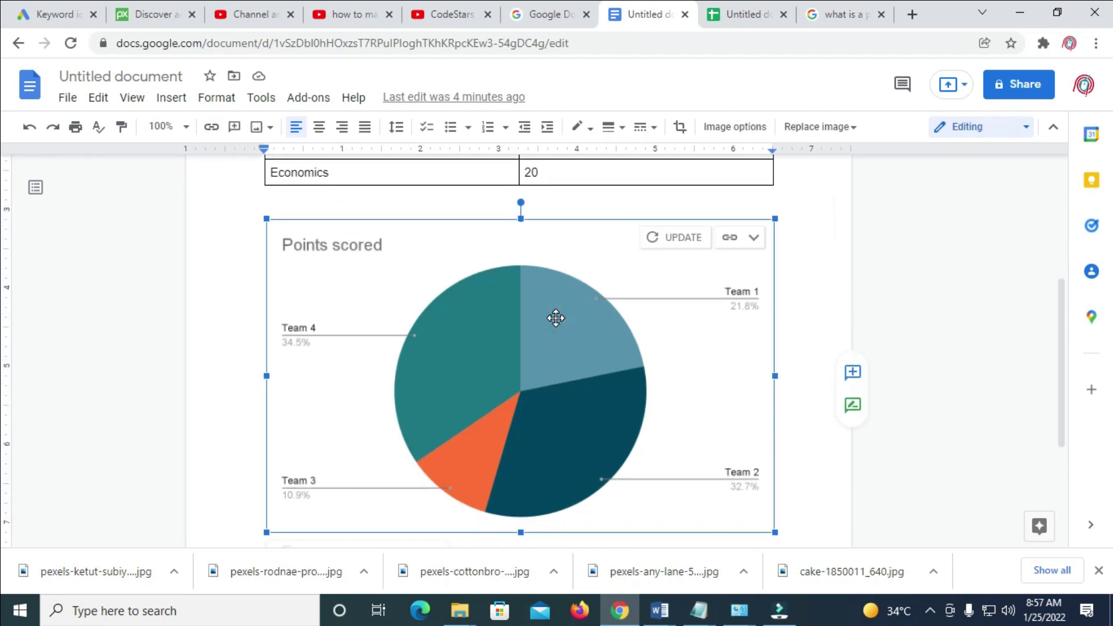
pyautogui.click(662, 241)
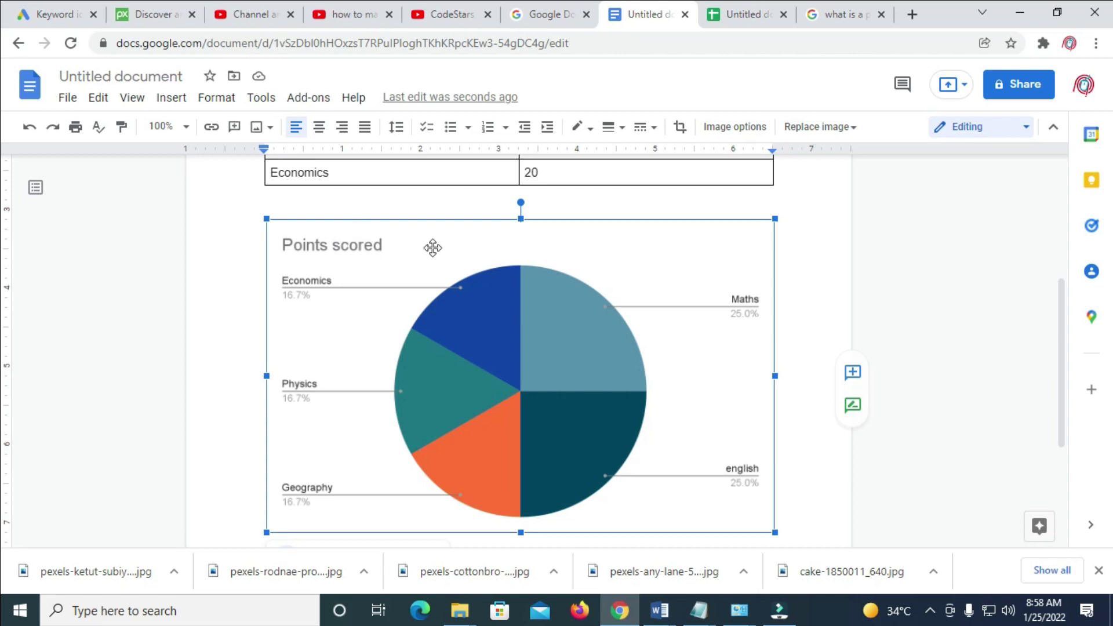
pyautogui.scroll(4, 433, 248)
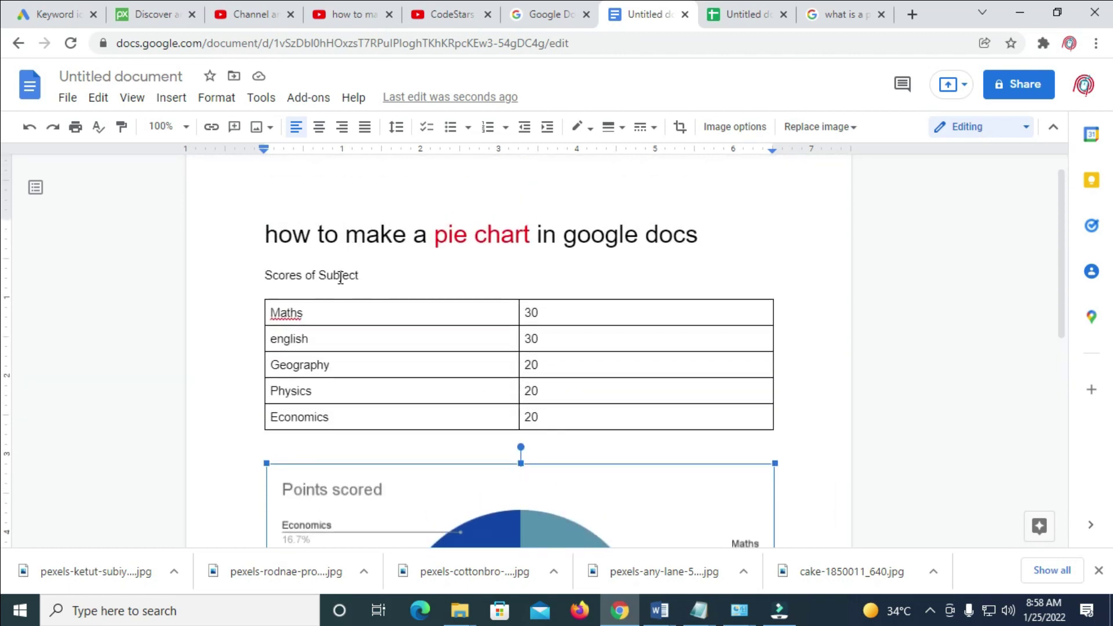
# Replace the sheet chart's title 'Points scored' with 'Scors of Subject'.
pyautogui.click(754, 13)
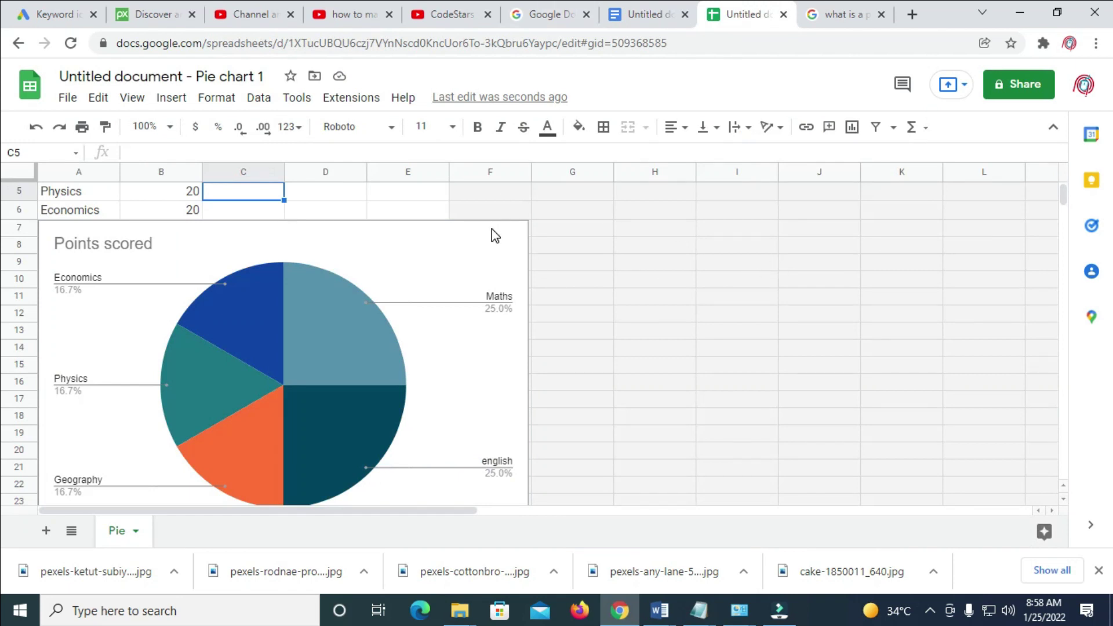
pyautogui.scroll(2, 495, 235)
pyautogui.scroll(-2, 112, 322)
pyautogui.click(113, 322)
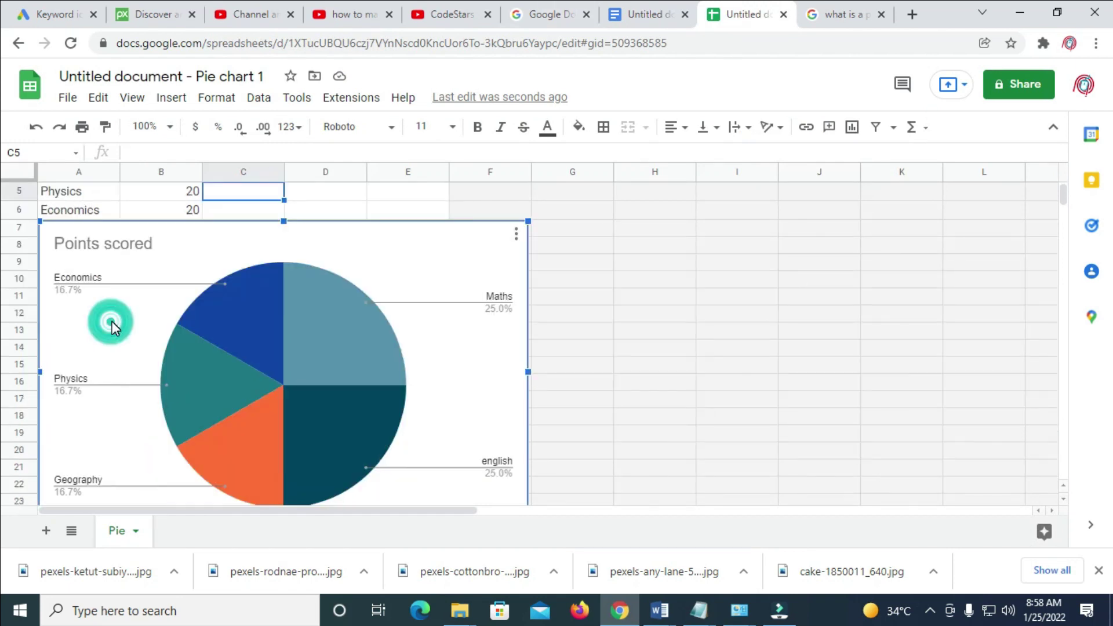
pyautogui.click(136, 247)
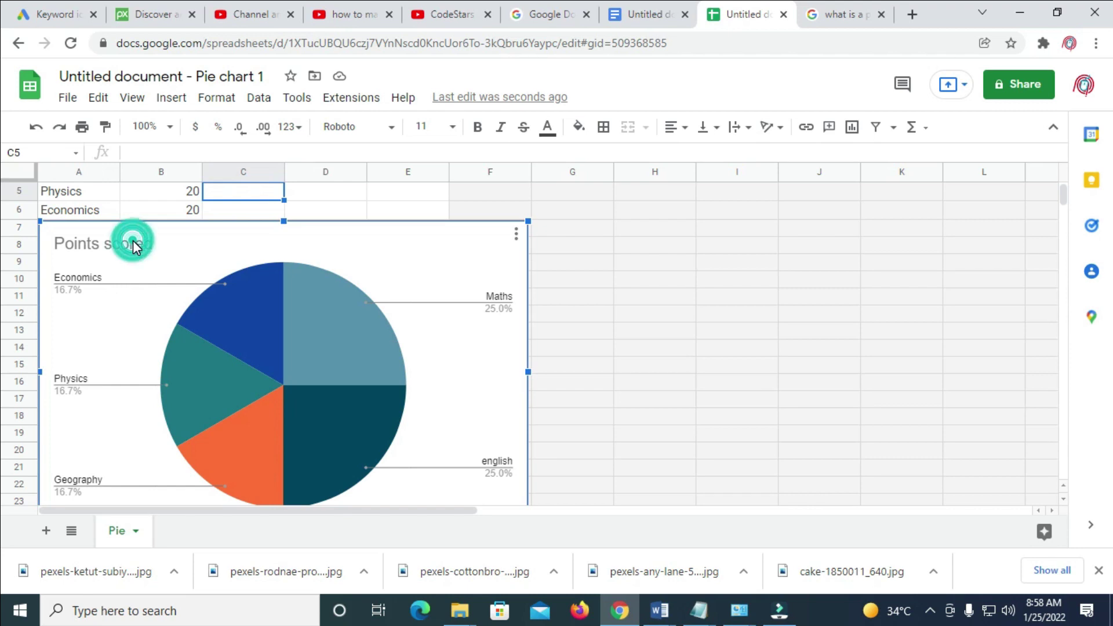
pyautogui.click(137, 246)
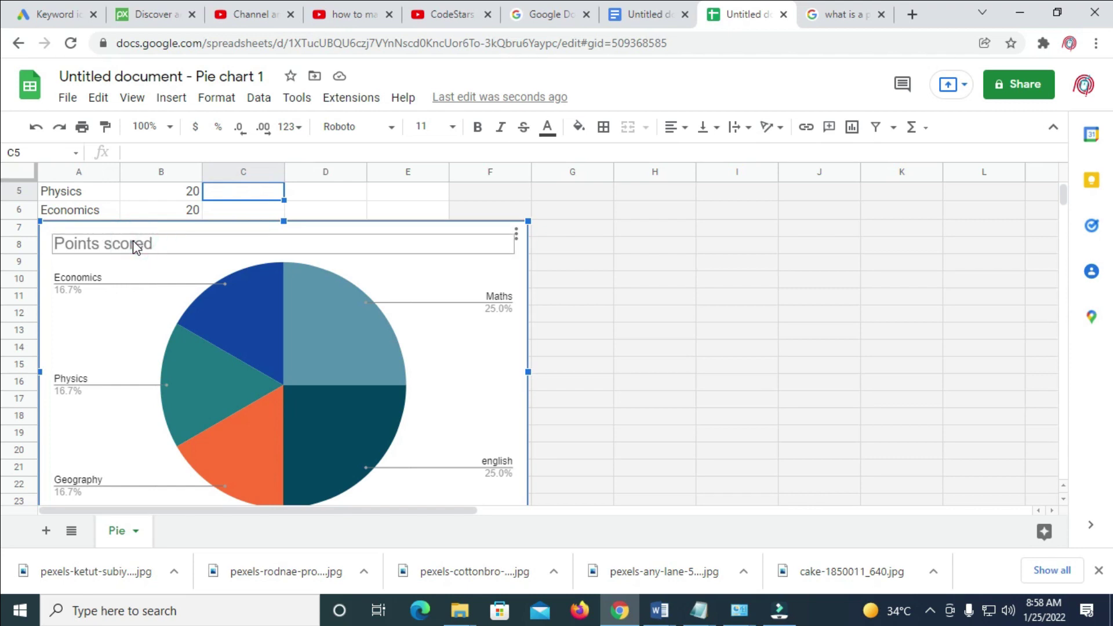
pyautogui.doubleClick(152, 242)
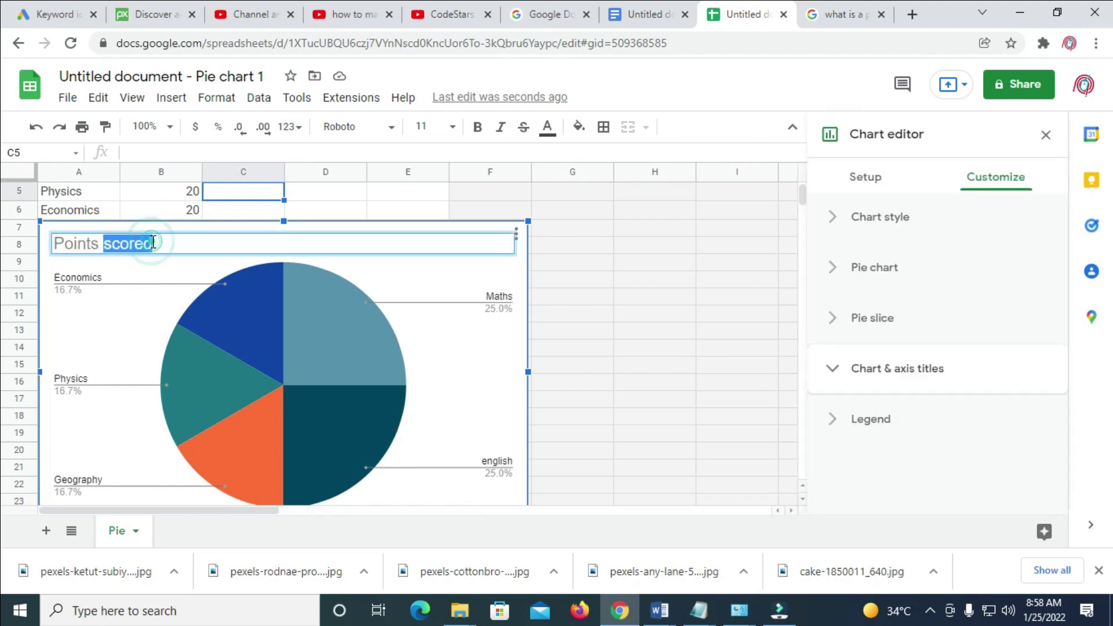
pyautogui.click(158, 243)
pyautogui.press('BackSpace')
pyautogui.press('BackSpace')
pyautogui.press('BackSpace')
pyautogui.tripleClick(156, 242)
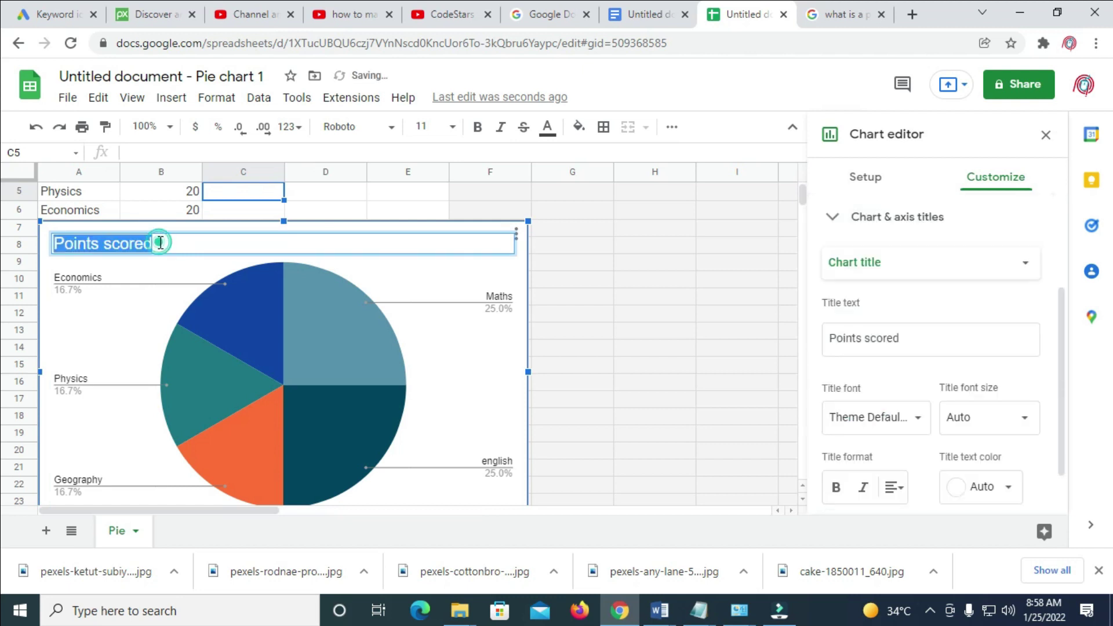
pyautogui.write('Sco')
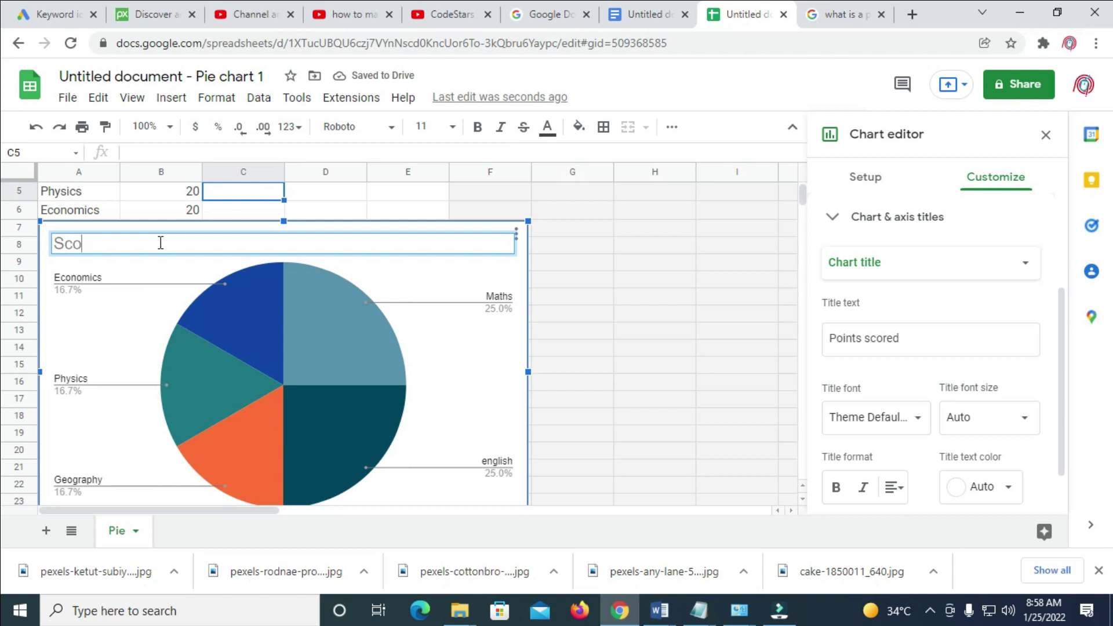
pyautogui.write('rs of ')
pyautogui.write('Subs')
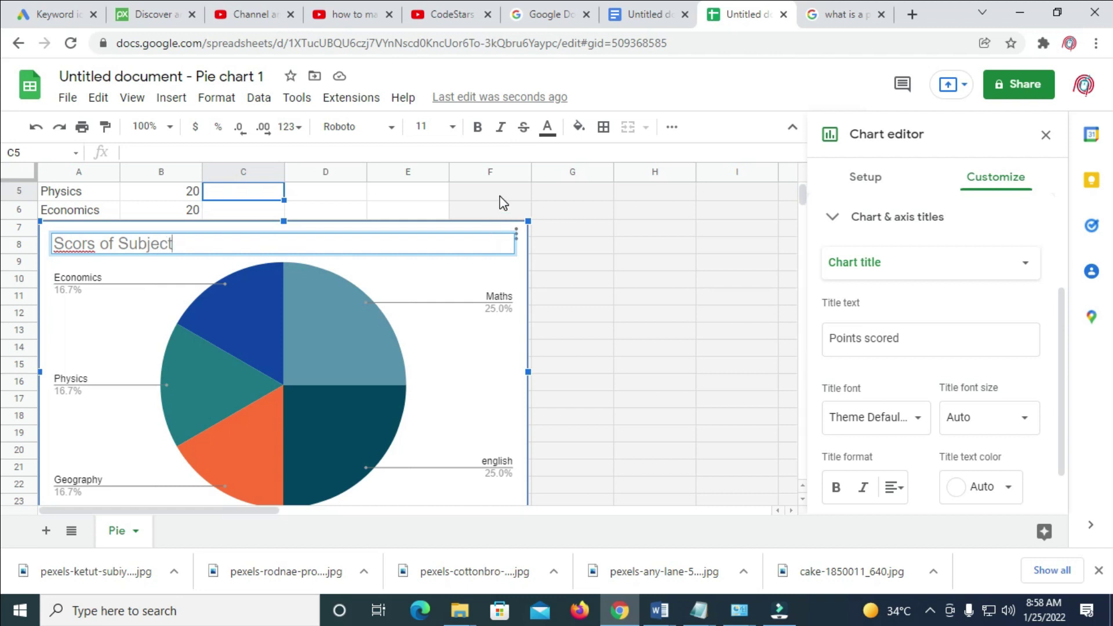
pyautogui.click(600, 259)
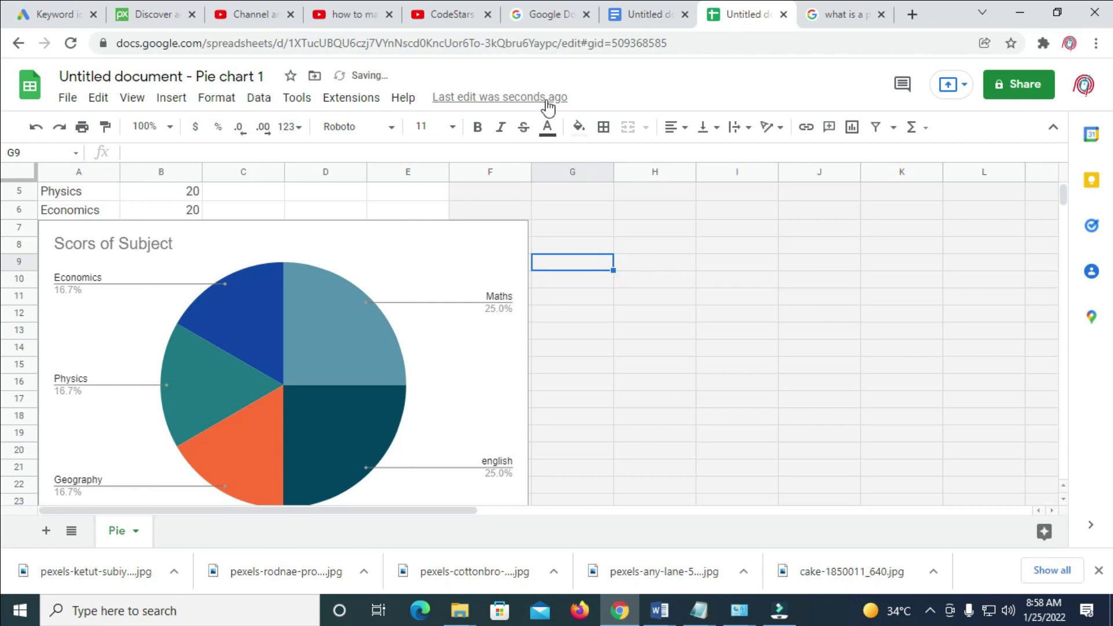
# Refresh the document's linked chart so it carries the new 'Scors of Subject' title.
pyautogui.click(658, 14)
pyautogui.scroll(-3, 655, 259)
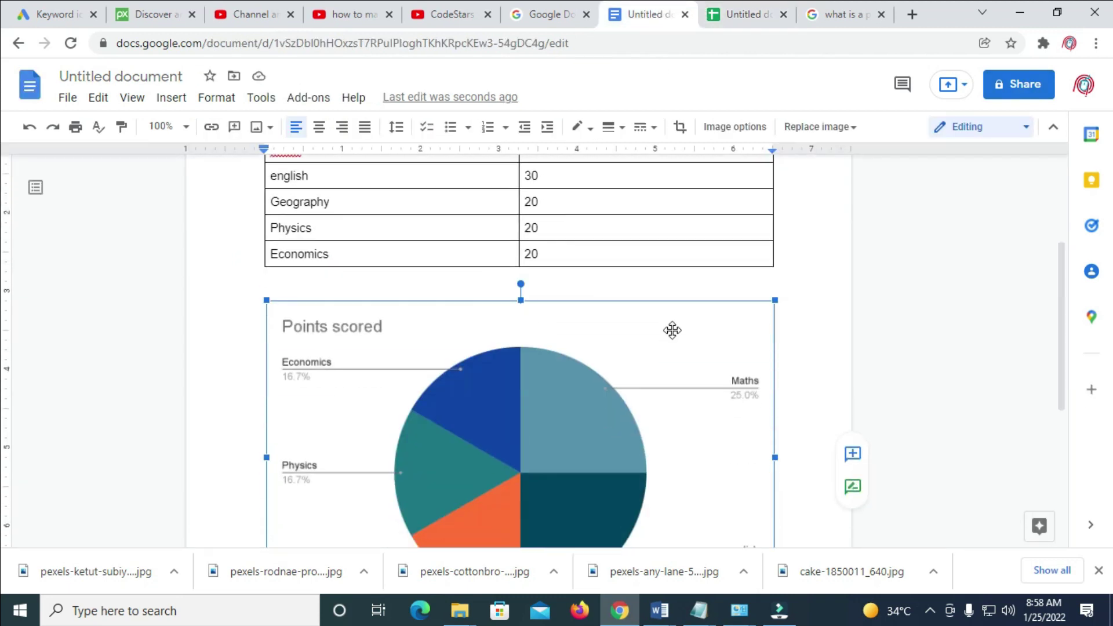
pyautogui.scroll(-2, 667, 370)
pyautogui.doubleClick(667, 247)
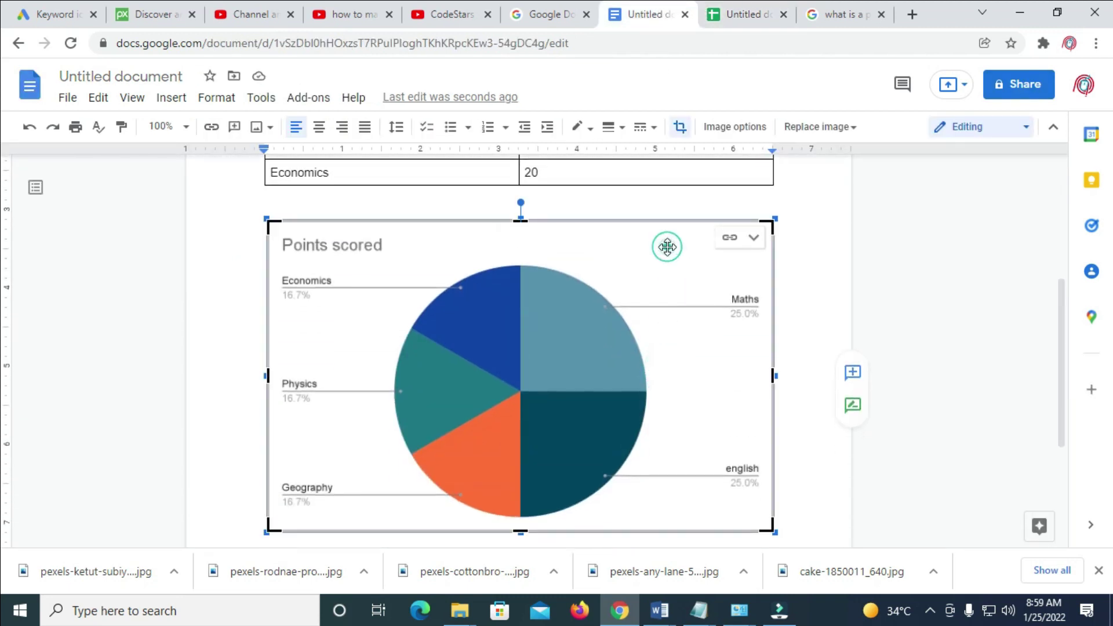
pyautogui.click(684, 242)
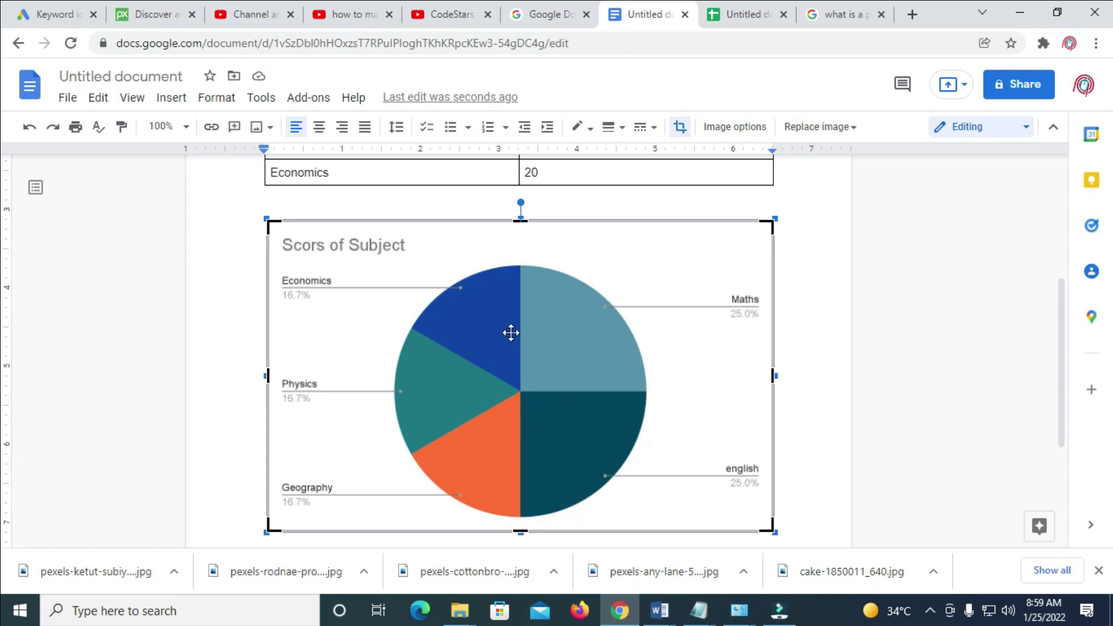
pyautogui.scroll(3, 774, 331)
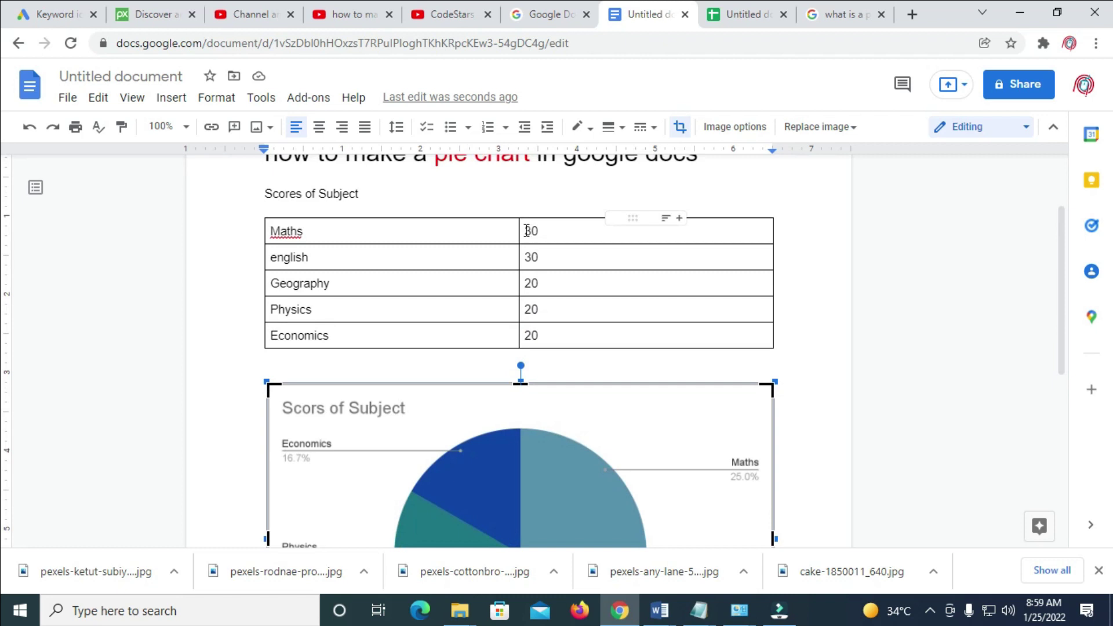
pyautogui.scroll(-2, 527, 363)
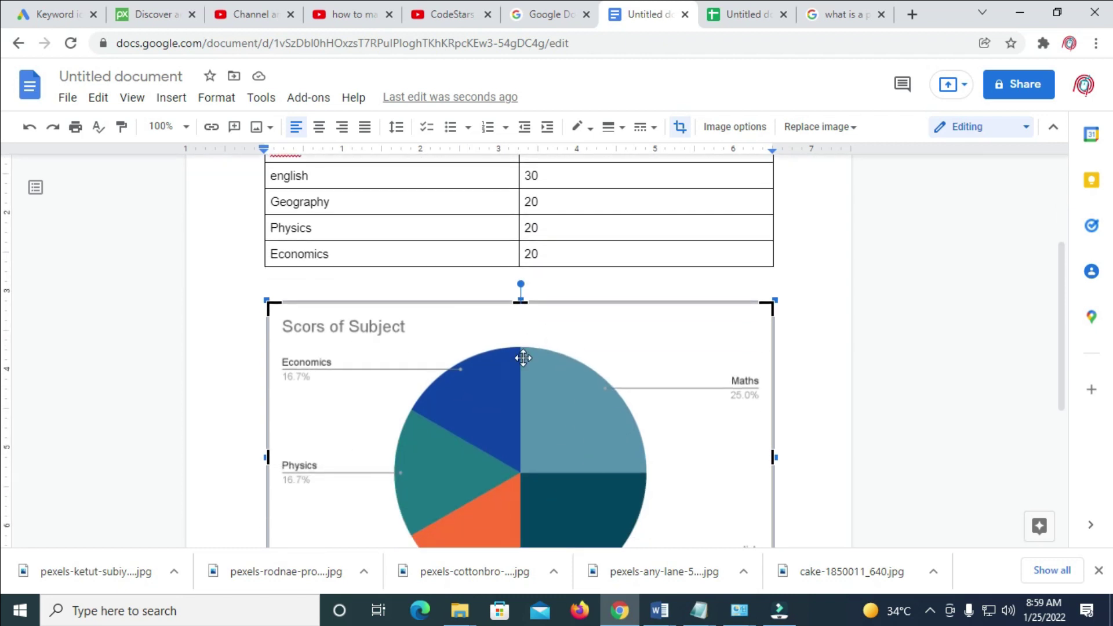
pyautogui.scroll(-3, 522, 360)
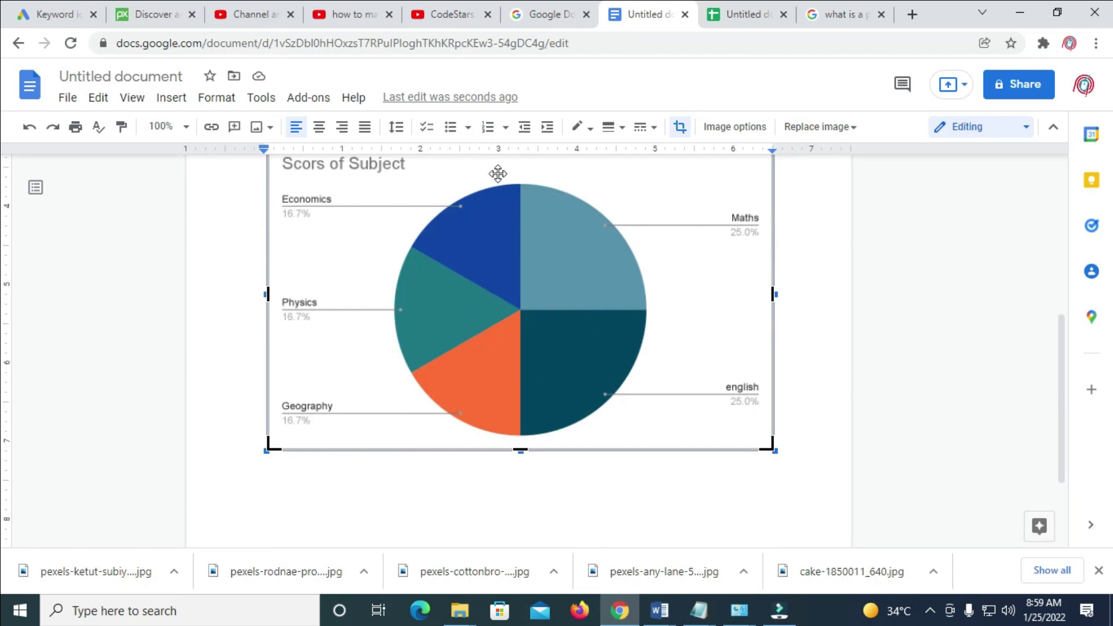
# In the spreadsheet's pie chart, colour the Maths slice green.
pyautogui.click(752, 19)
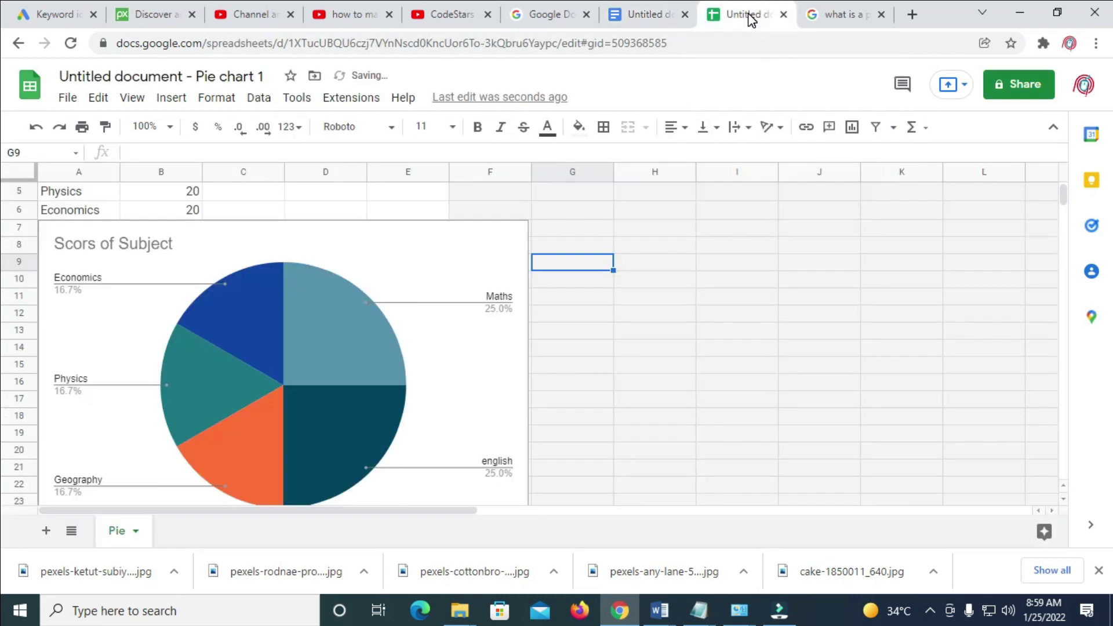
pyautogui.click(288, 389)
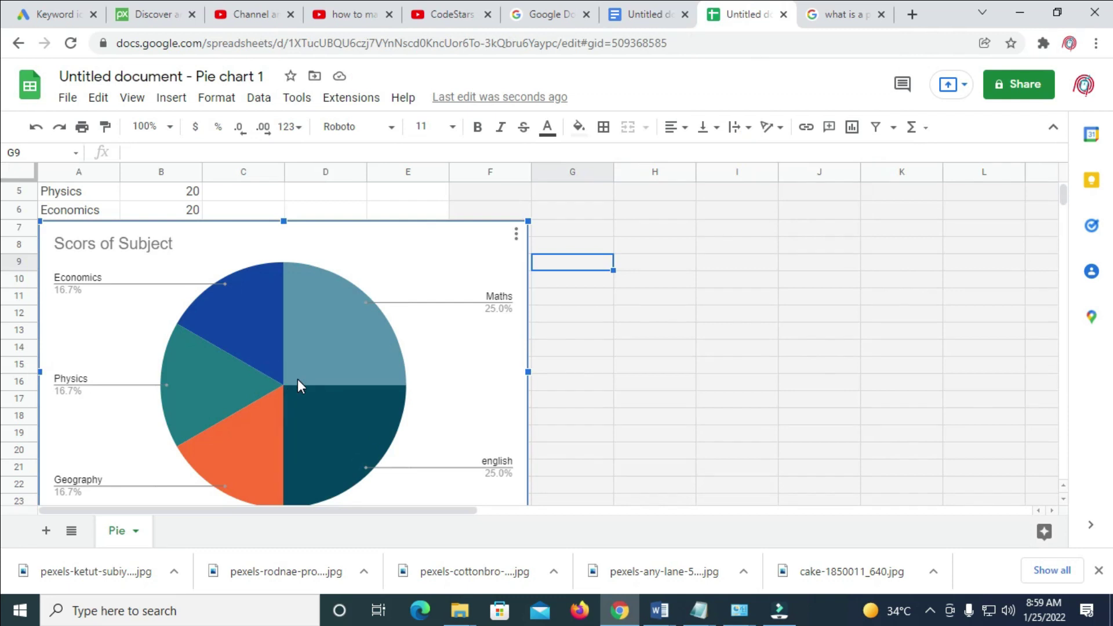
pyautogui.click(298, 379)
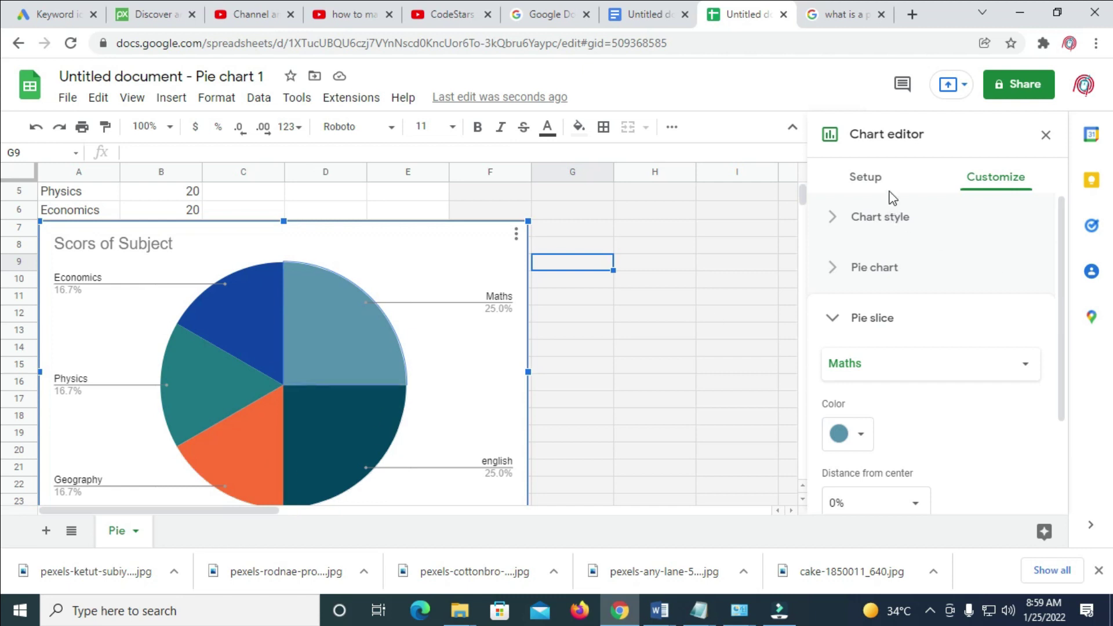
pyautogui.scroll(-2, 959, 335)
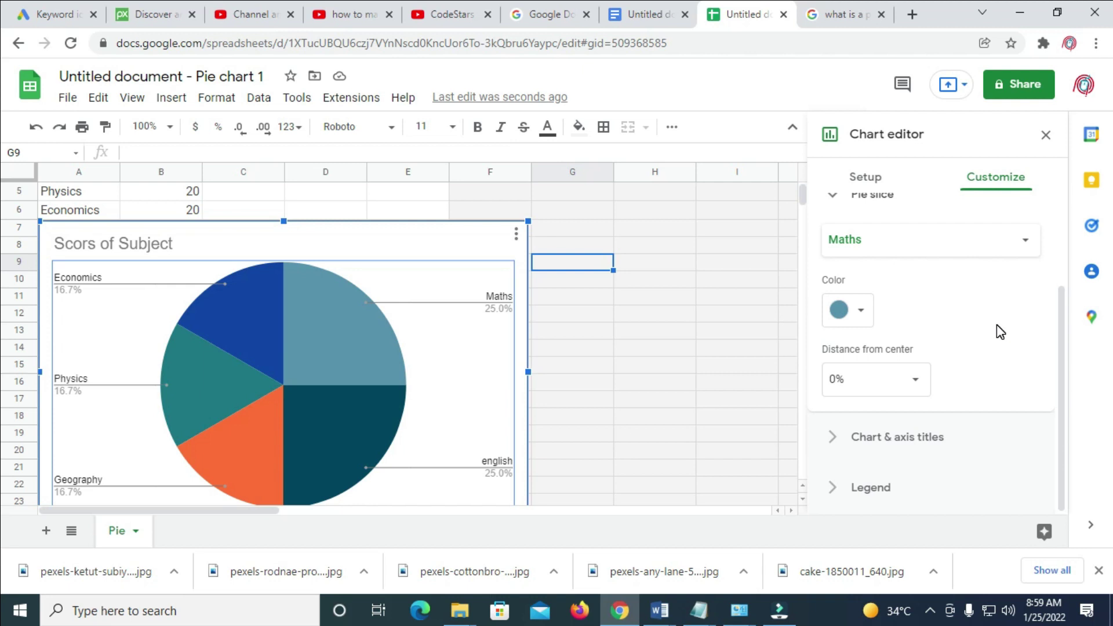
pyautogui.click(856, 310)
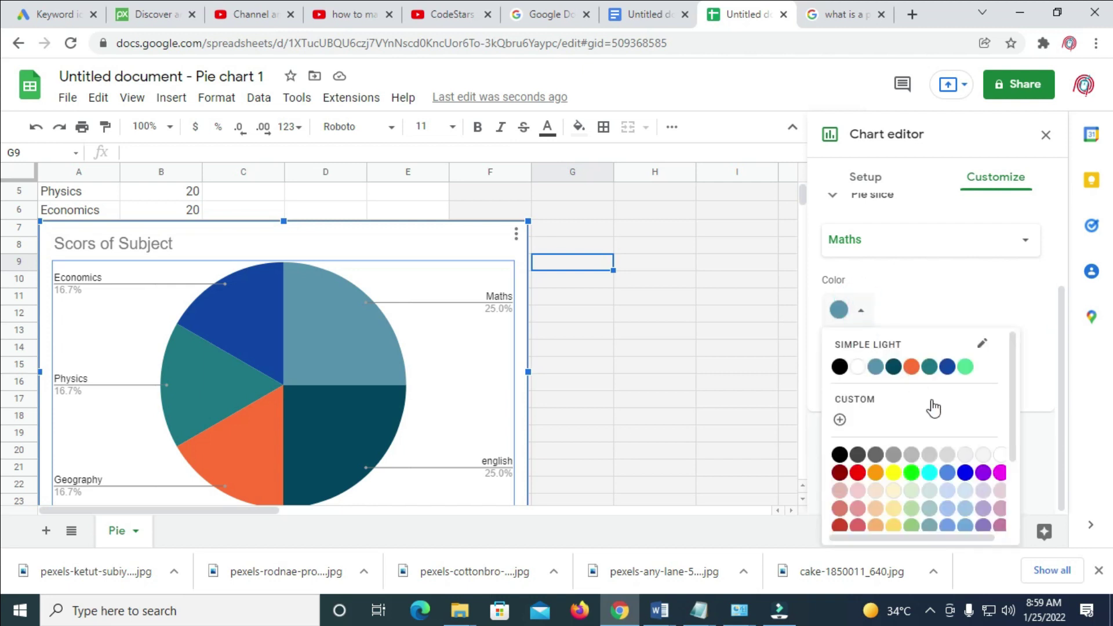
pyautogui.click(912, 473)
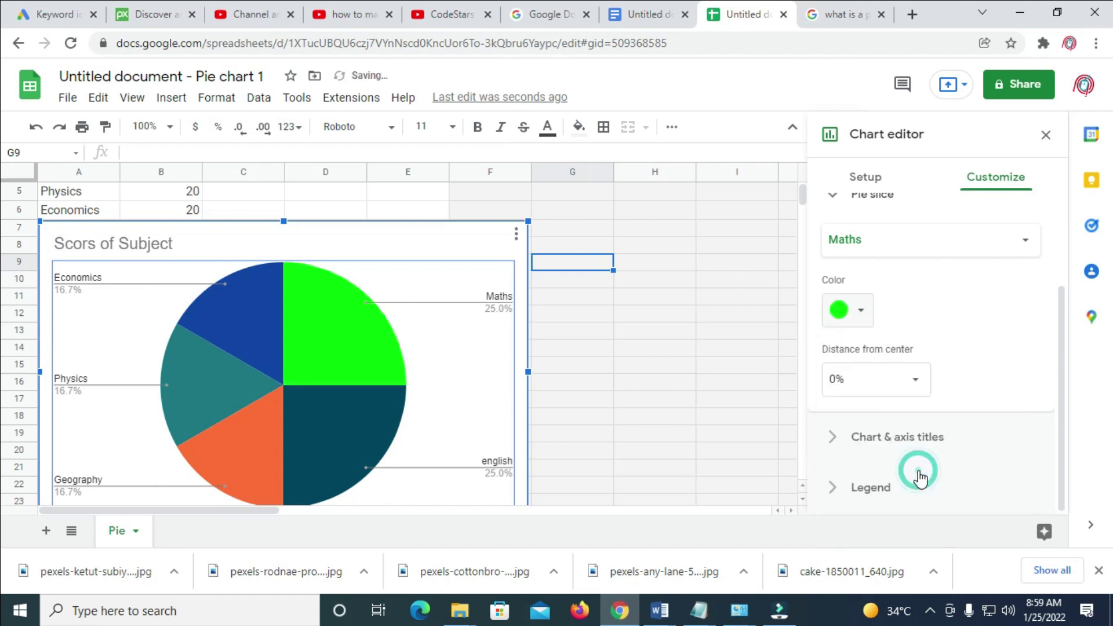
# Colour the Economics slice of the pie chart orange.
pyautogui.click(234, 314)
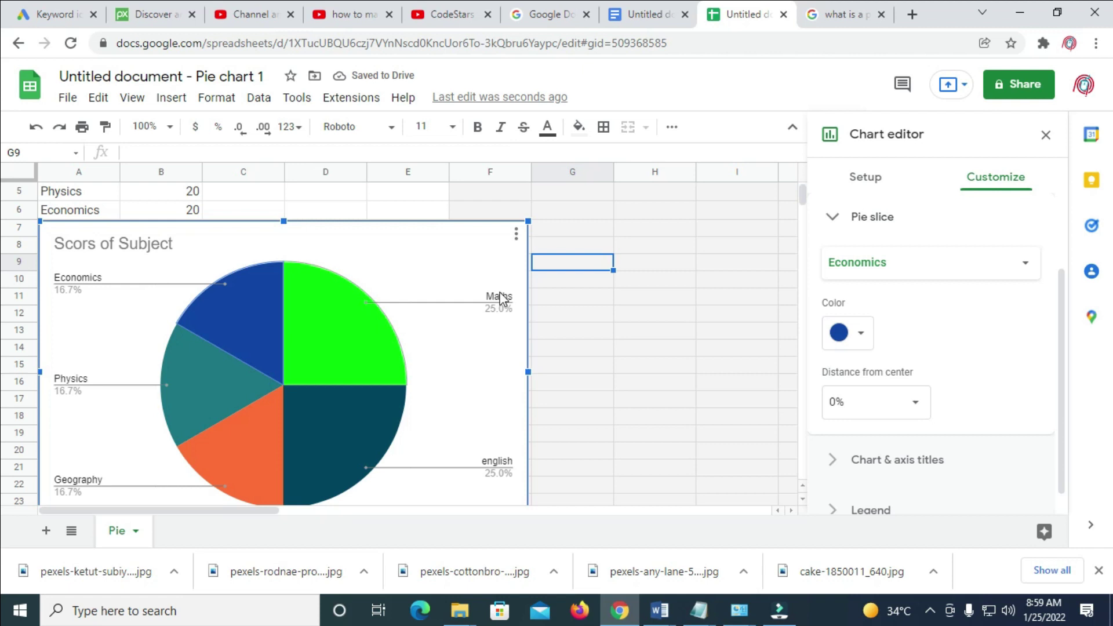
pyautogui.click(998, 274)
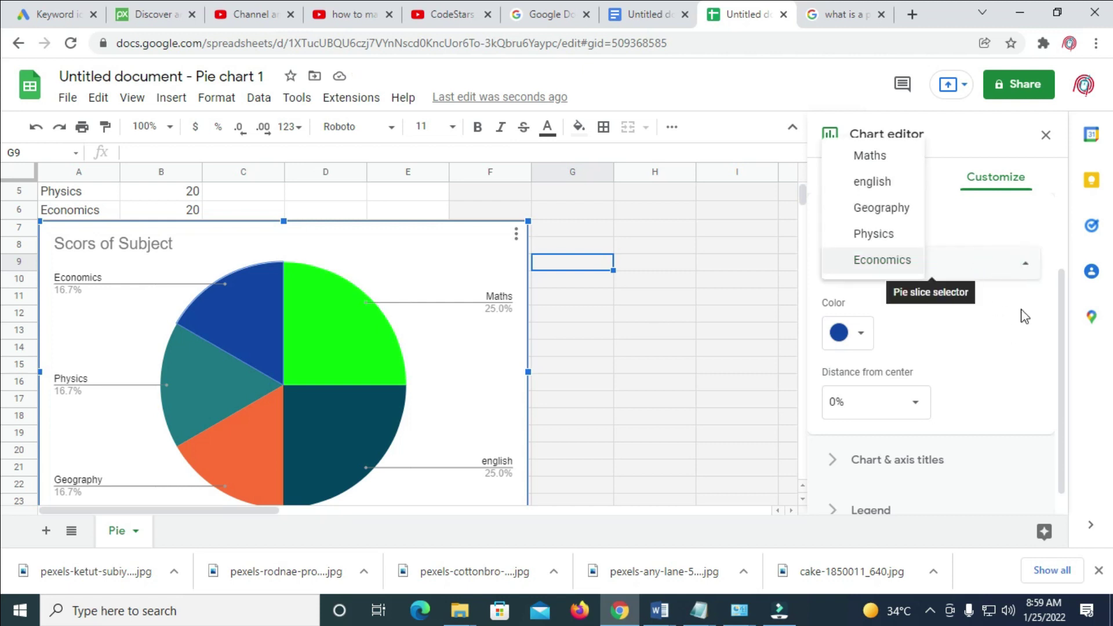
pyautogui.click(887, 261)
pyautogui.click(856, 340)
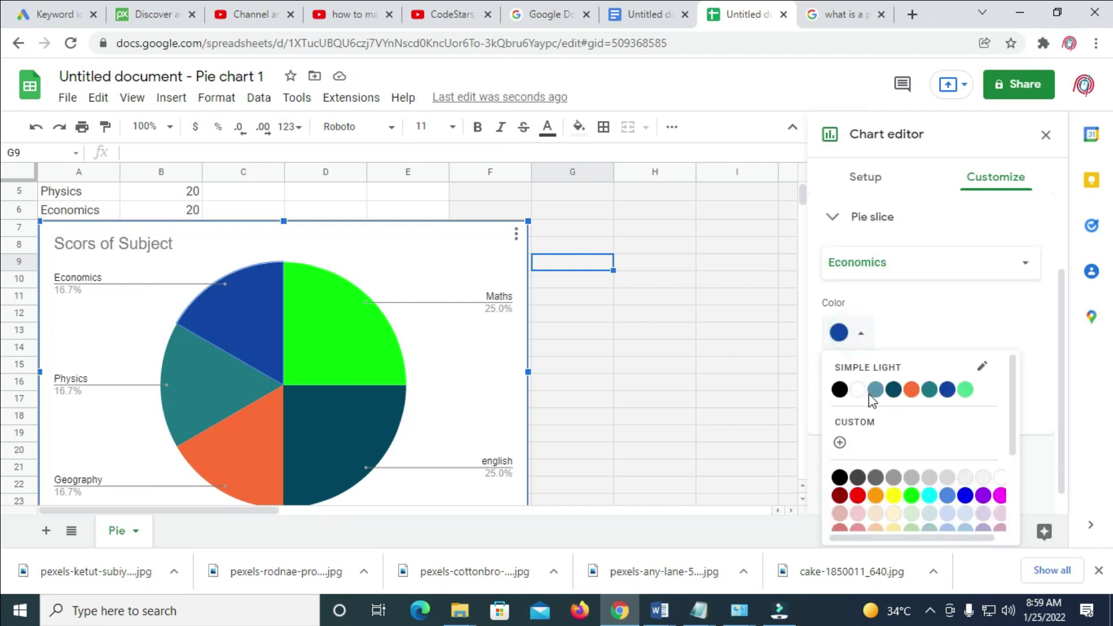
pyautogui.click(876, 496)
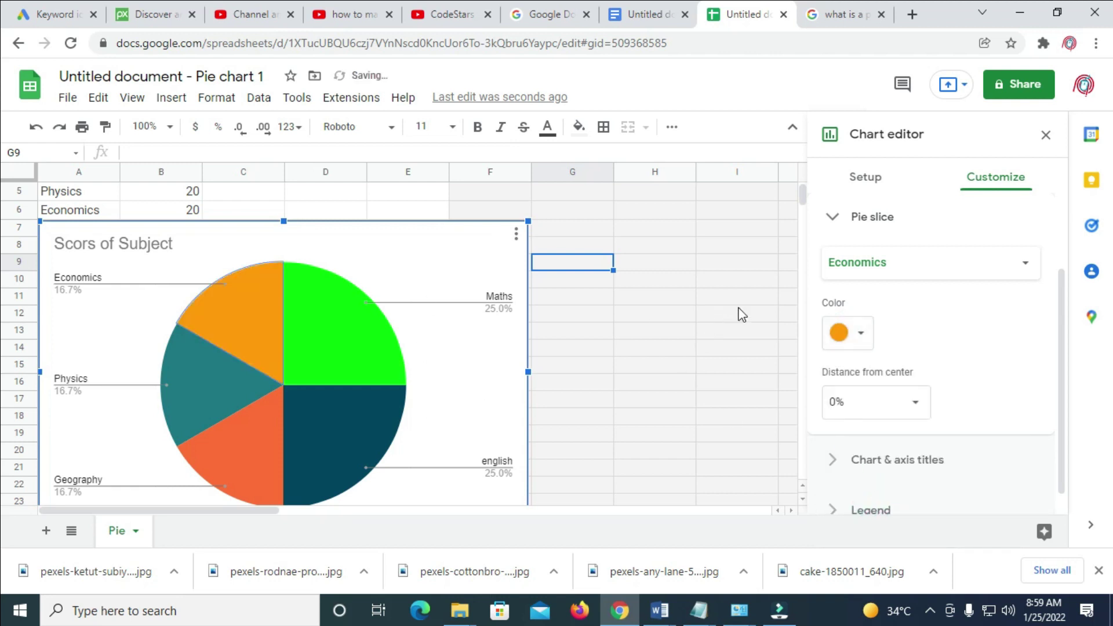
pyautogui.click(493, 342)
# Expand the Chart style settings, leaving the border colour and chart font unchanged.
pyautogui.click(488, 247)
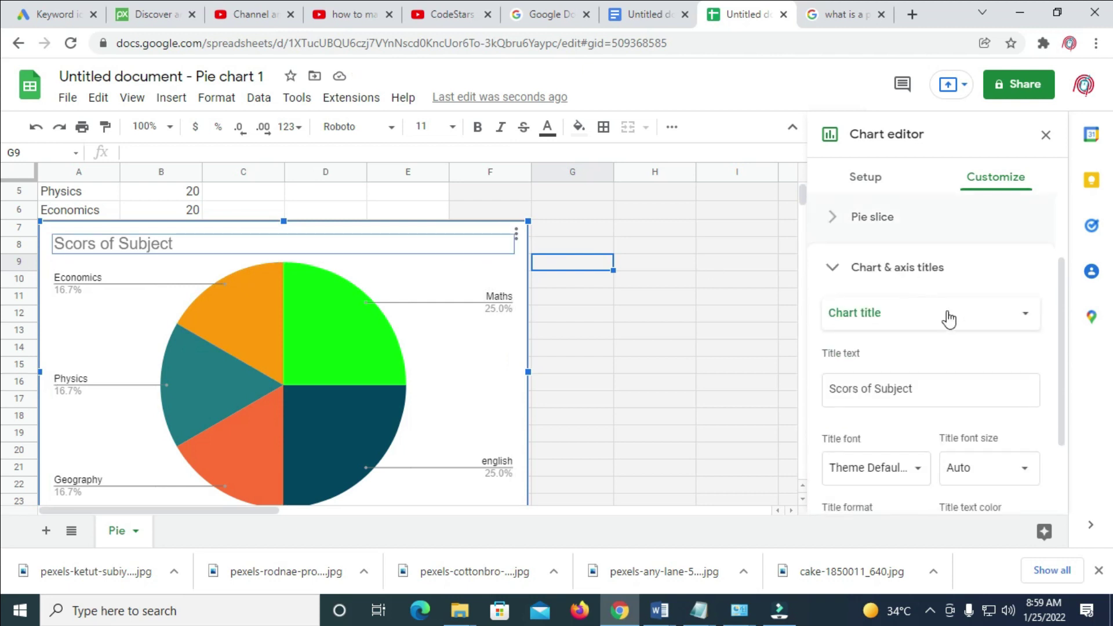
pyautogui.scroll(-2, 968, 337)
pyautogui.scroll(4, 972, 341)
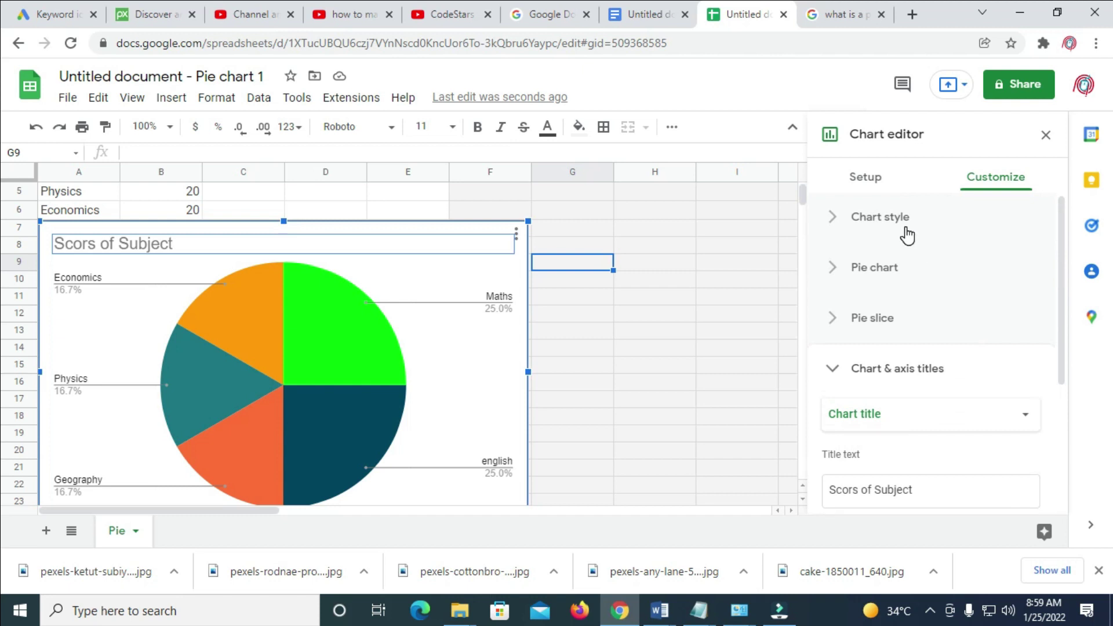
pyautogui.click(884, 219)
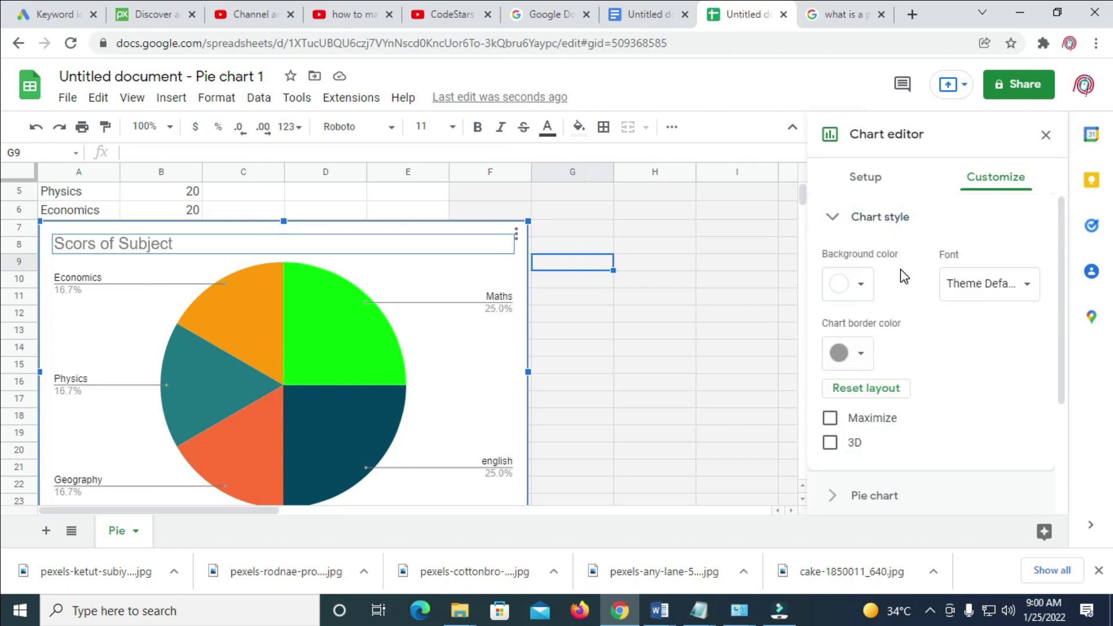
pyautogui.scroll(-3, 905, 279)
pyautogui.scroll(2, 905, 284)
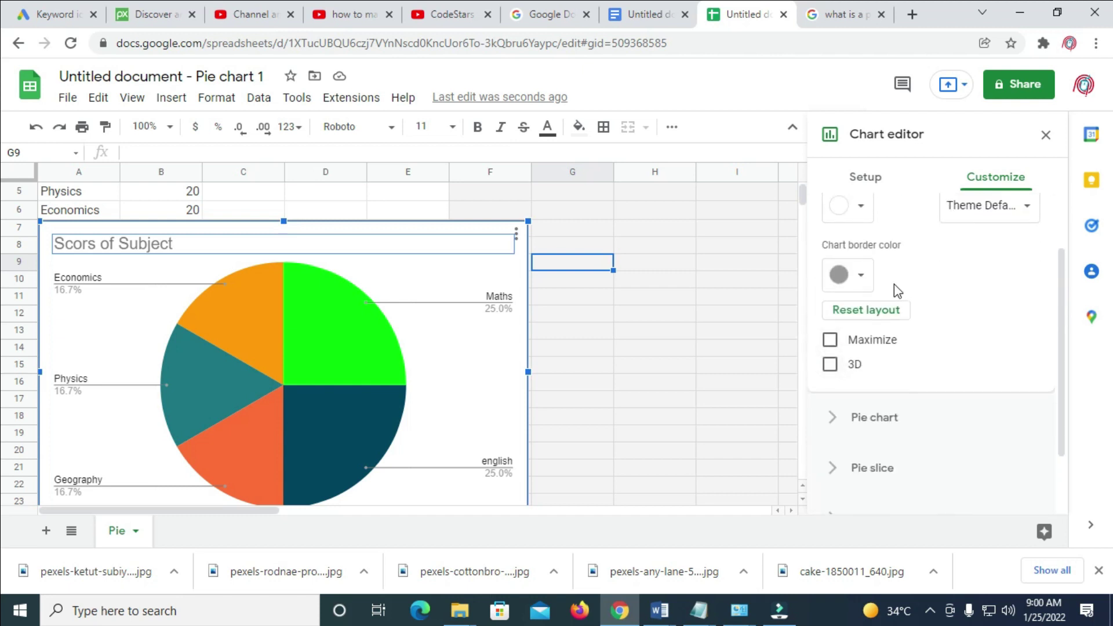
pyautogui.click(861, 275)
pyautogui.click(864, 276)
pyautogui.scroll(2, 986, 278)
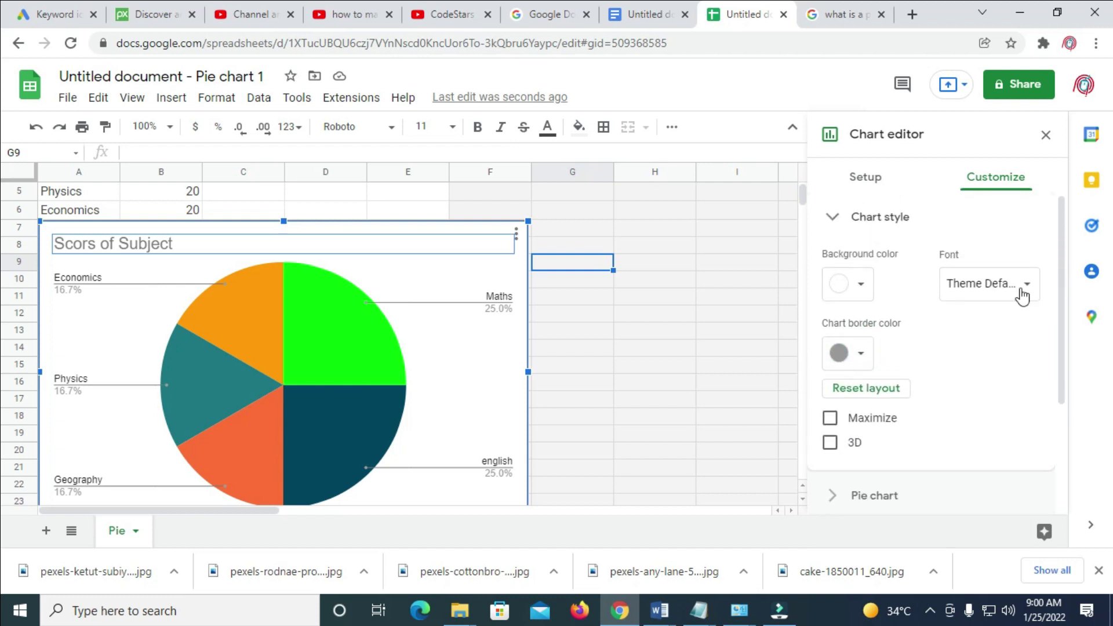
pyautogui.click(1023, 284)
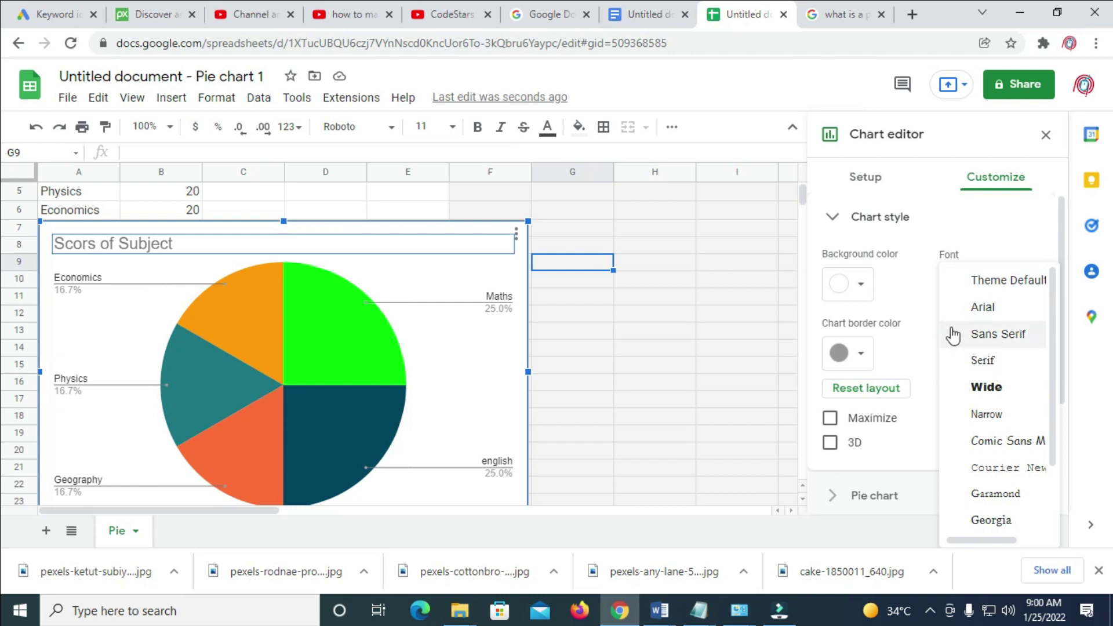
pyautogui.click(911, 278)
# Set the chart background to blue, then change it to grey.
pyautogui.click(858, 284)
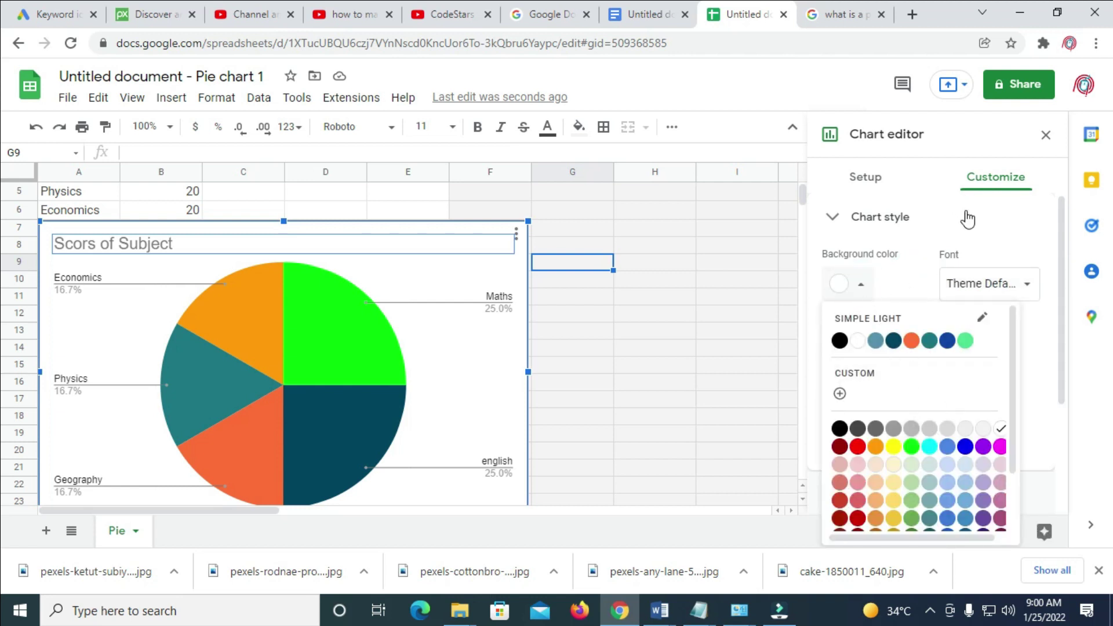
pyautogui.click(947, 447)
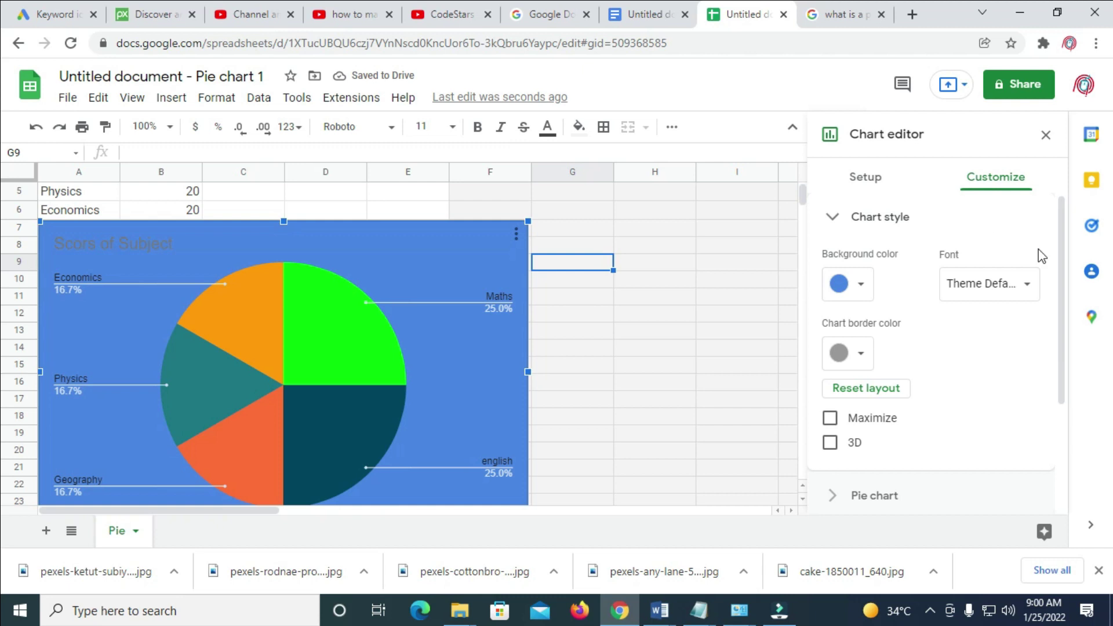
pyautogui.click(860, 285)
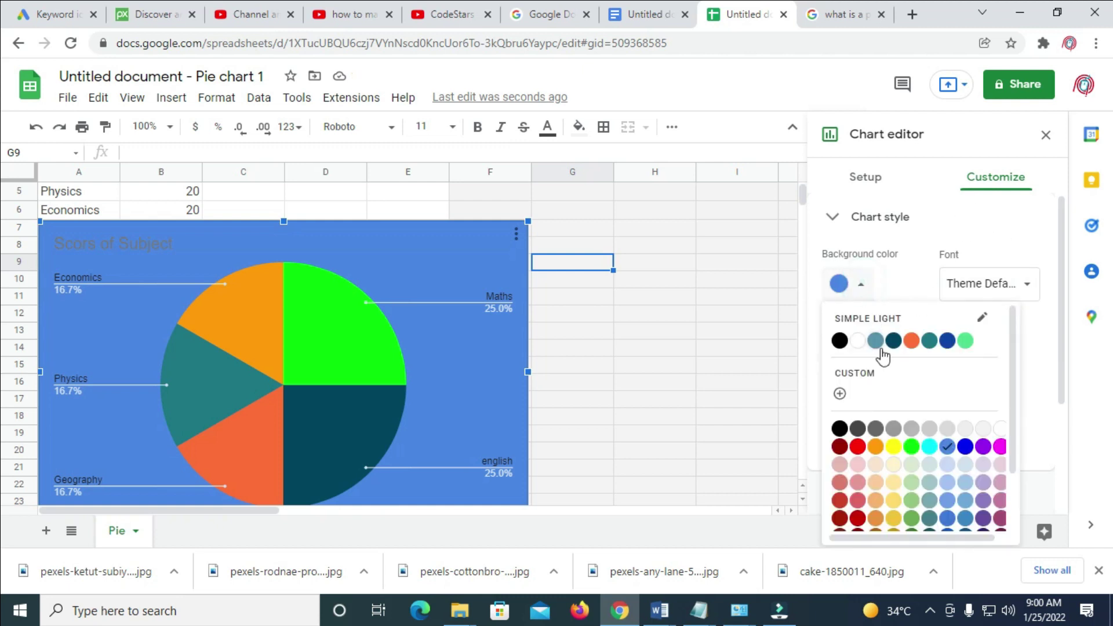
pyautogui.click(893, 429)
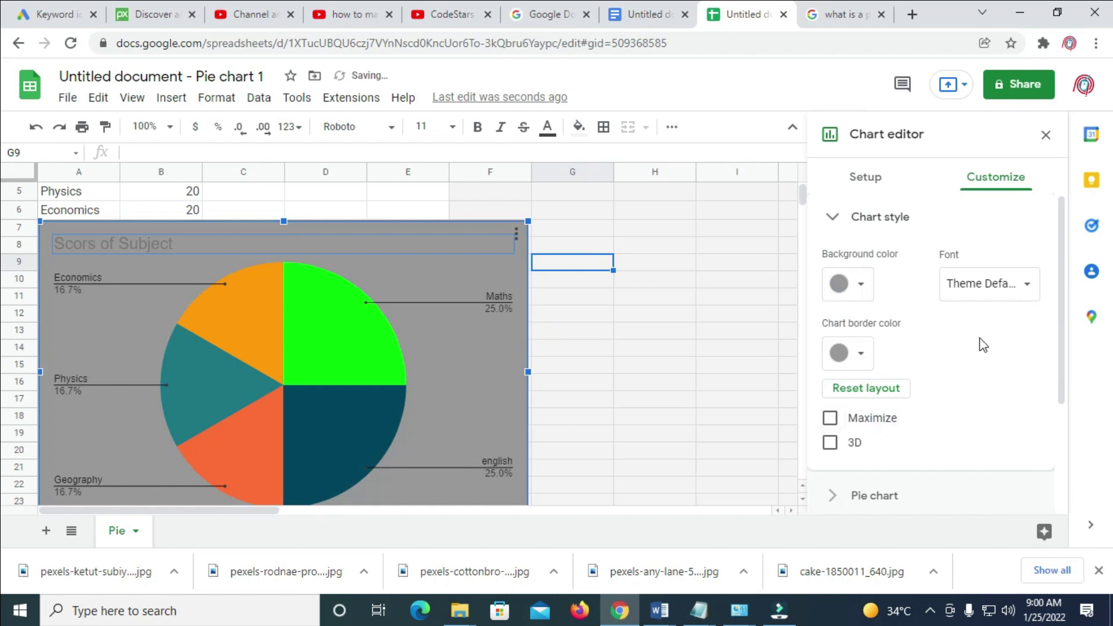
# Give the pie slices a blue border in the Pie chart settings.
pyautogui.scroll(-3, 984, 345)
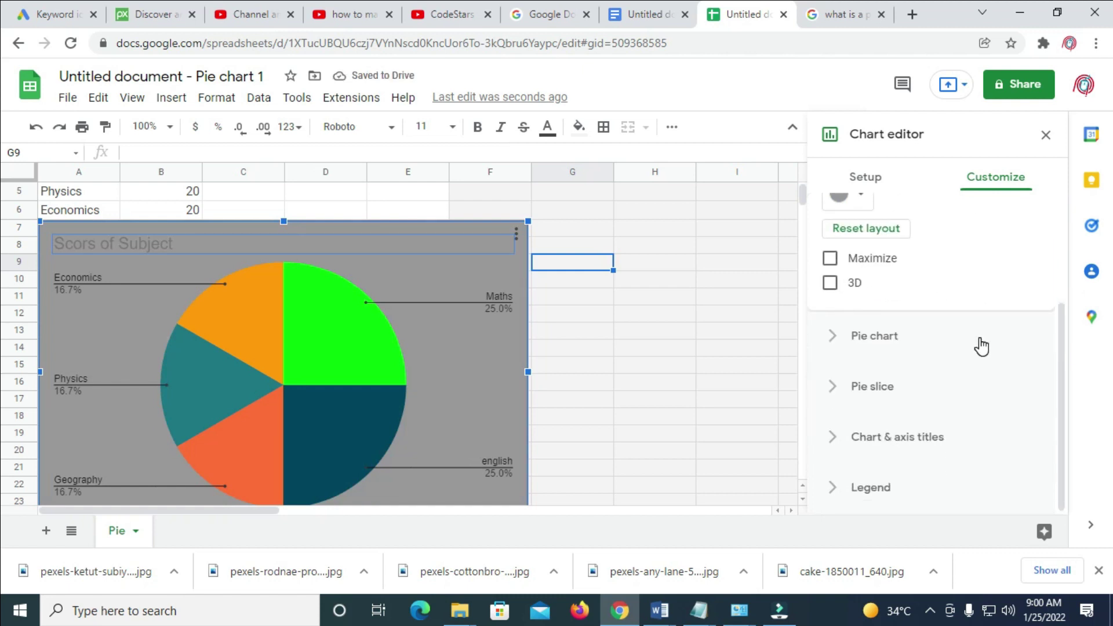
pyautogui.click(898, 345)
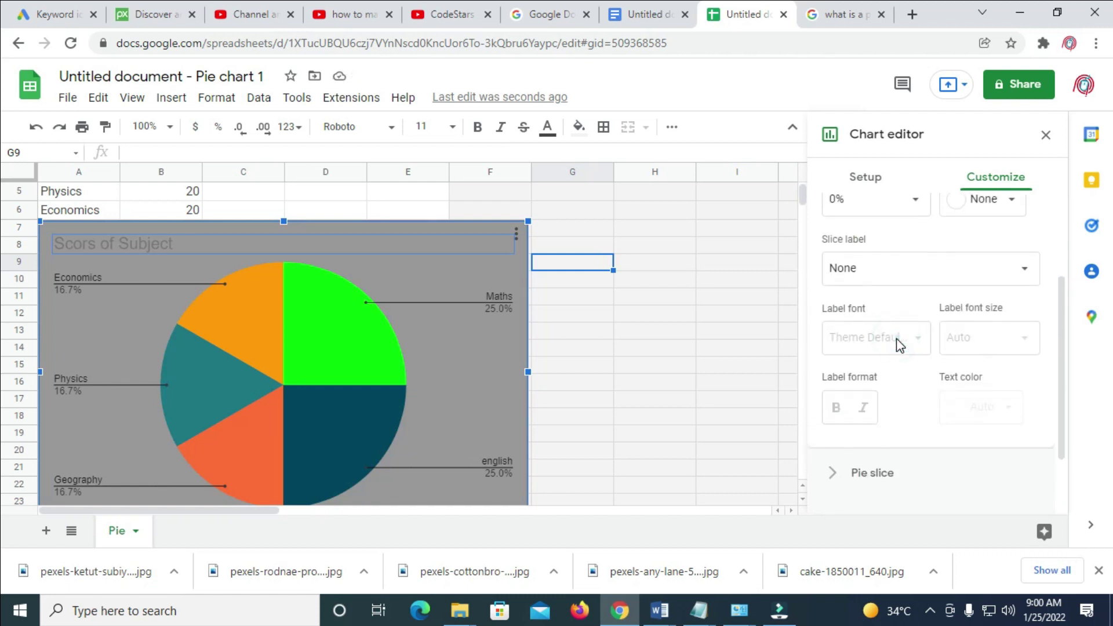
pyautogui.scroll(2, 1001, 279)
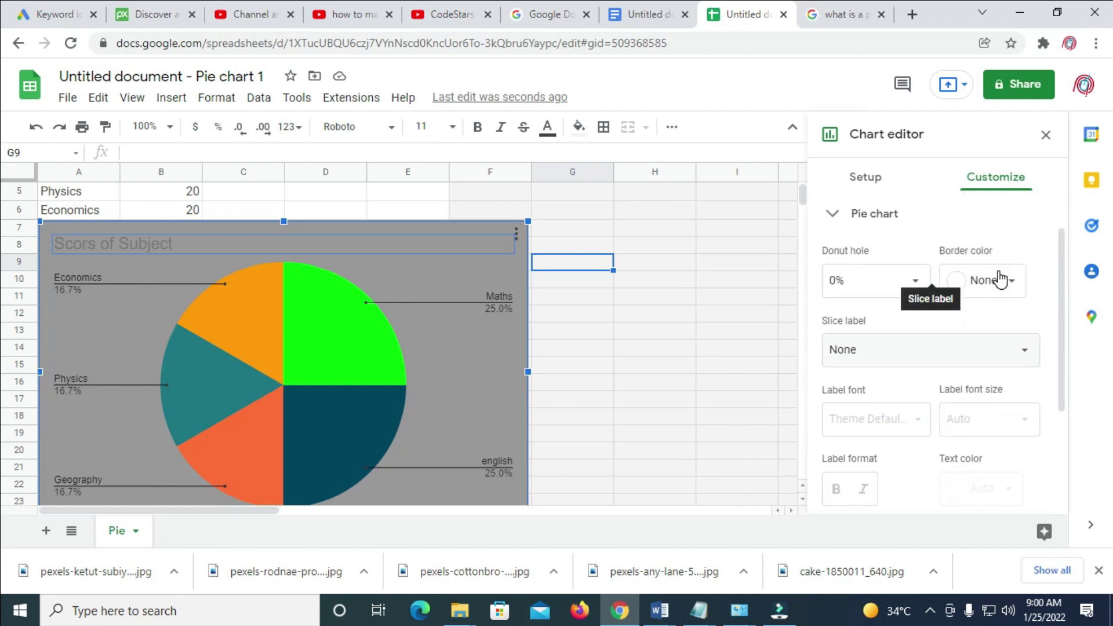
pyautogui.click(990, 282)
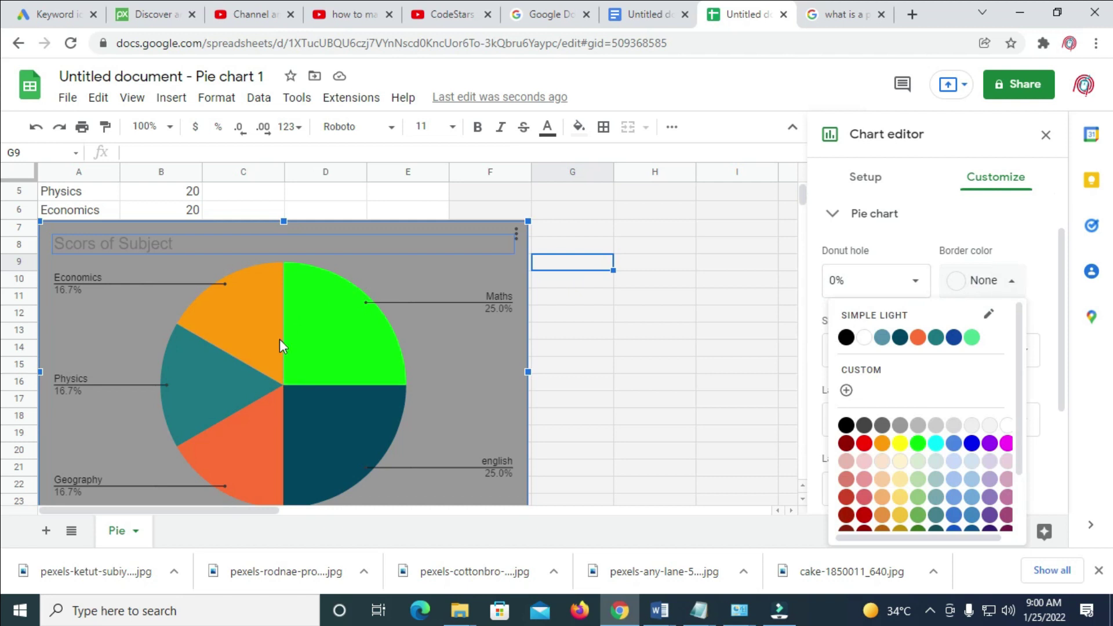
pyautogui.click(971, 443)
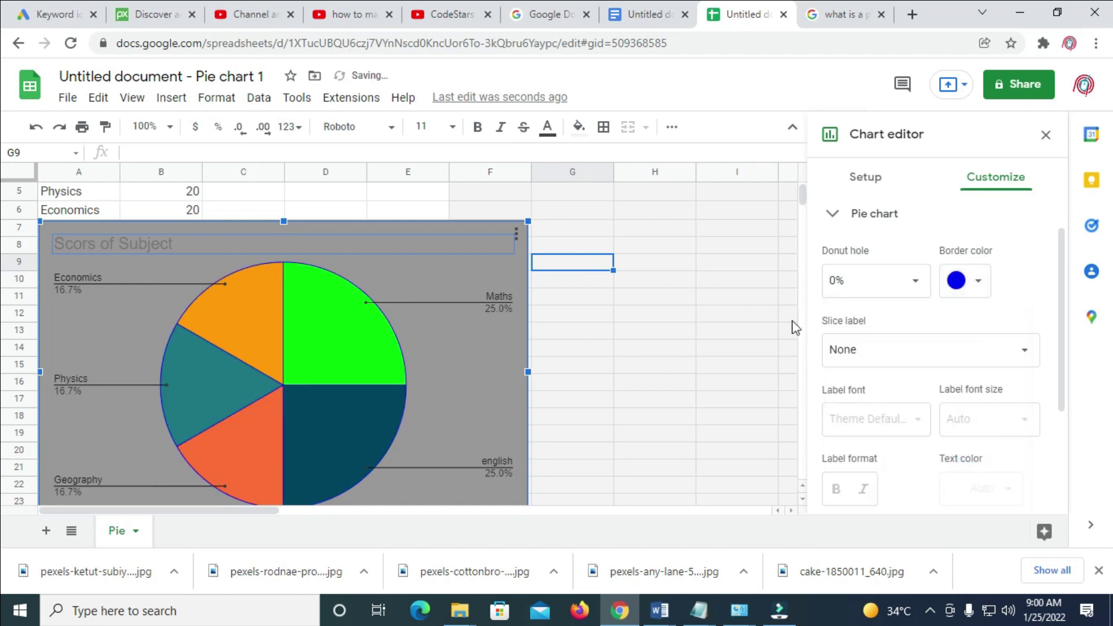
# Set the slice labels to Value, then deselect the chart.
pyautogui.scroll(-3, 1024, 361)
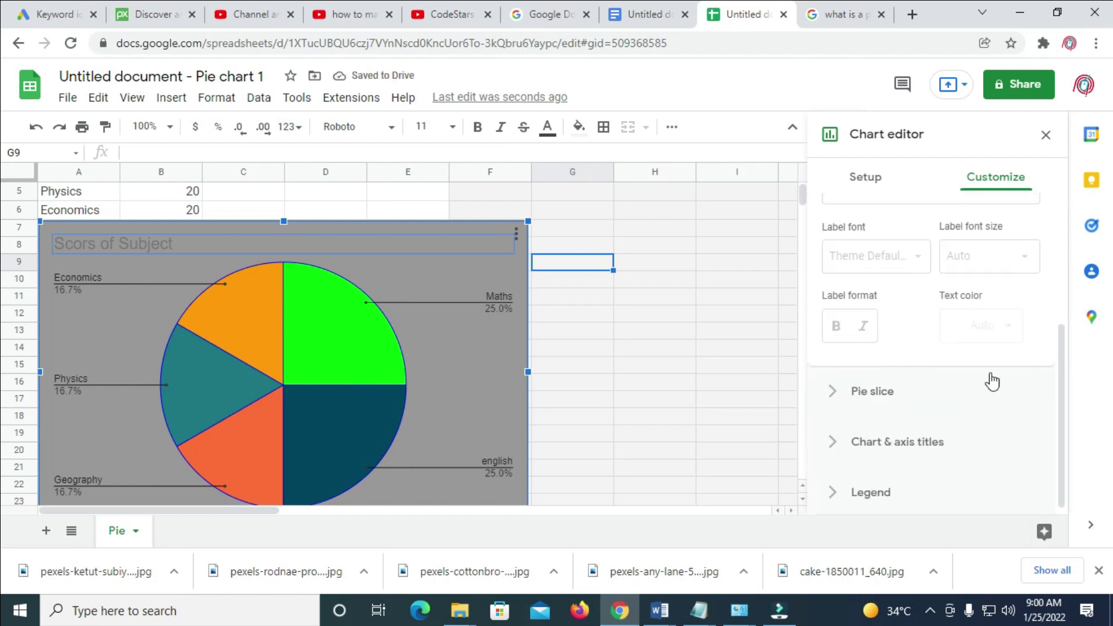
pyautogui.scroll(4, 988, 399)
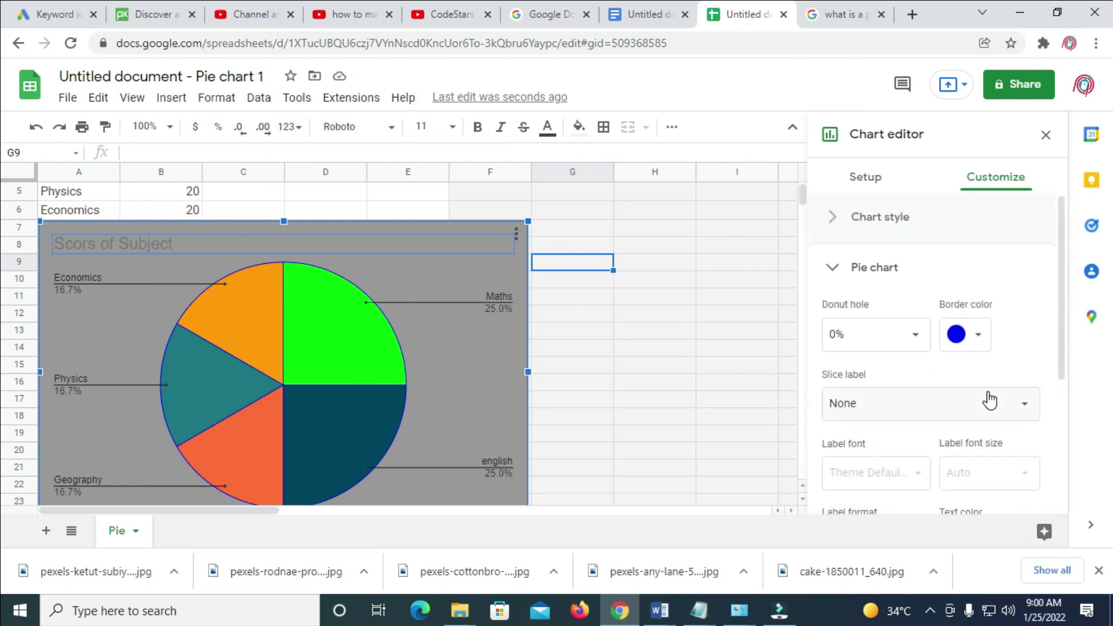
pyautogui.scroll(-4, 932, 277)
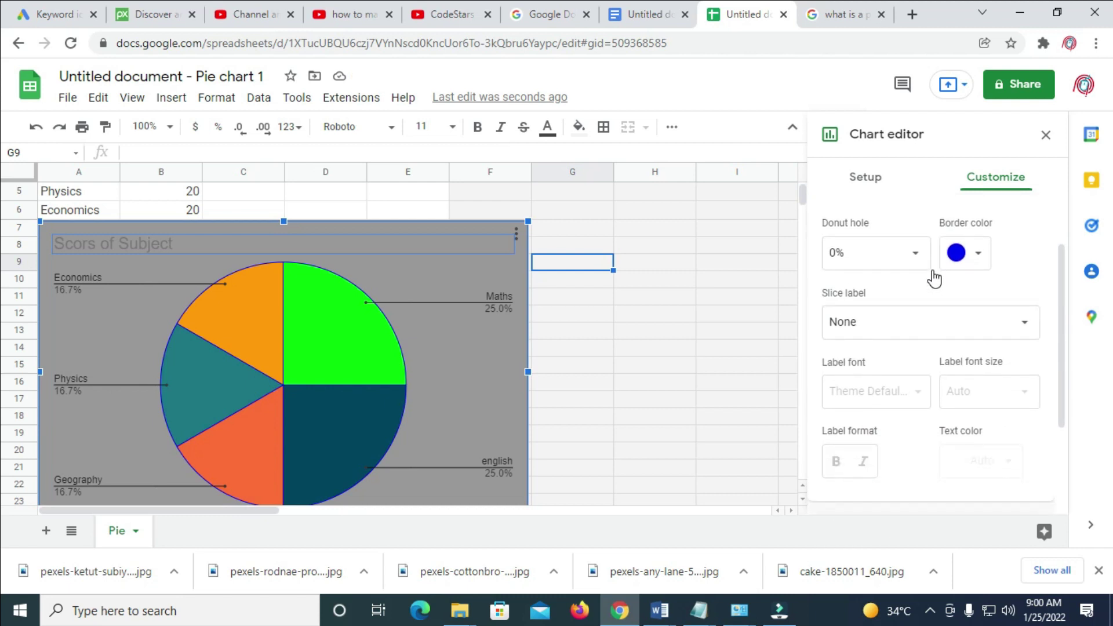
pyautogui.scroll(3, 932, 270)
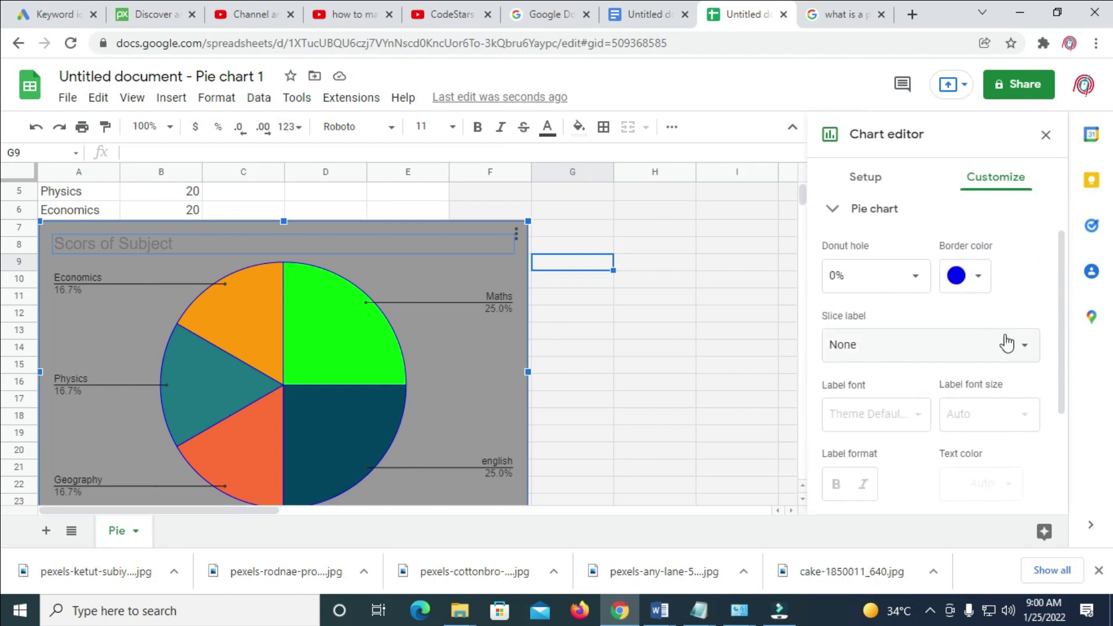
pyautogui.click(1011, 345)
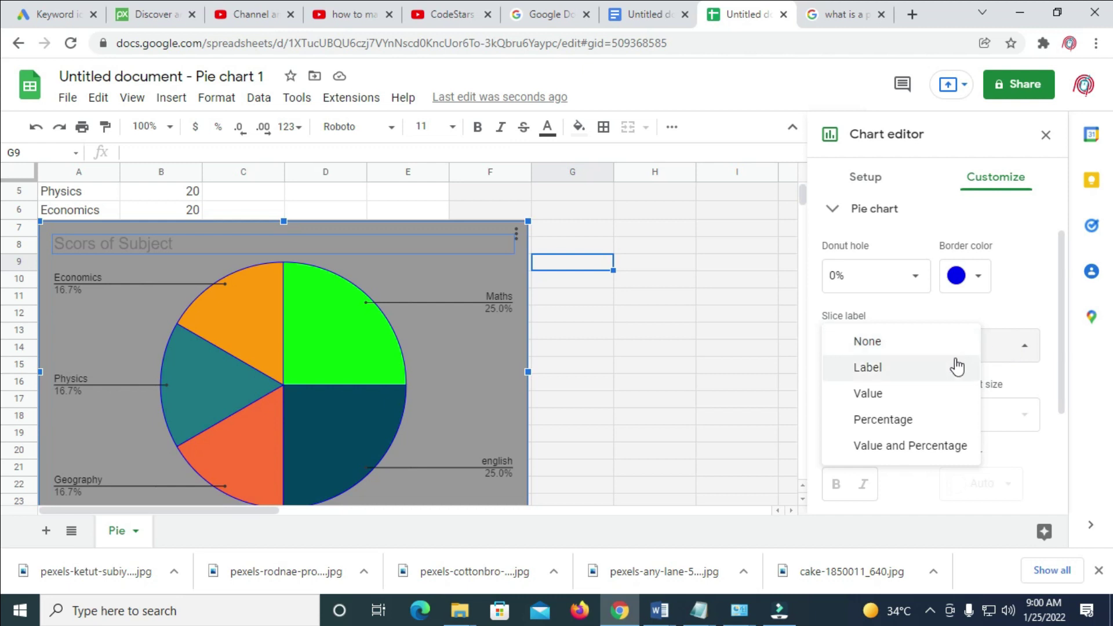
pyautogui.click(896, 395)
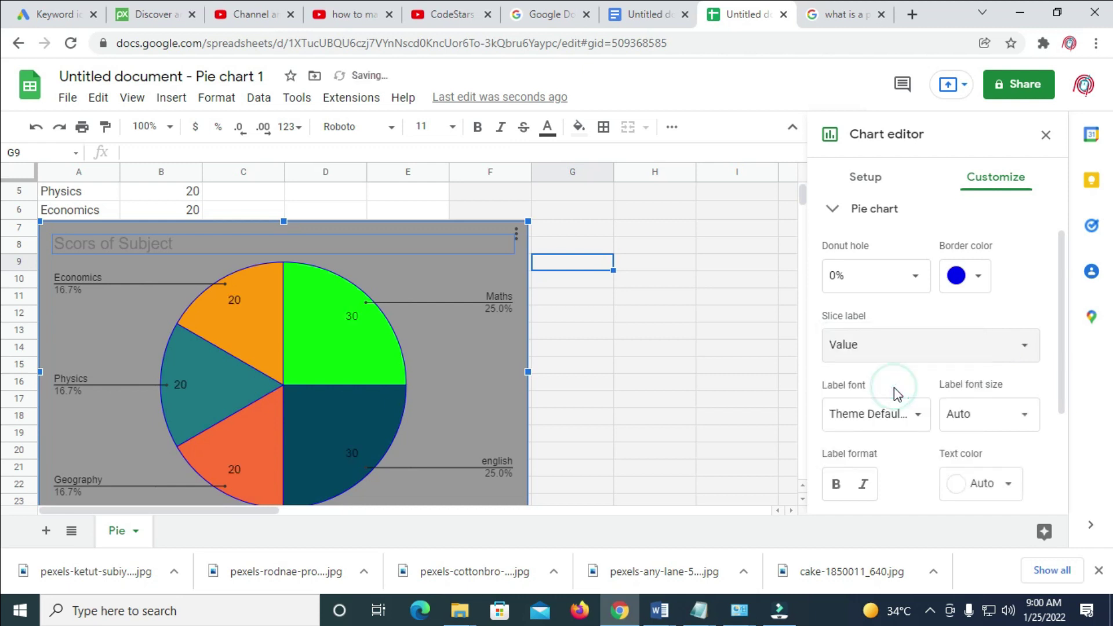
pyautogui.click(594, 352)
pyautogui.scroll(2, 388, 310)
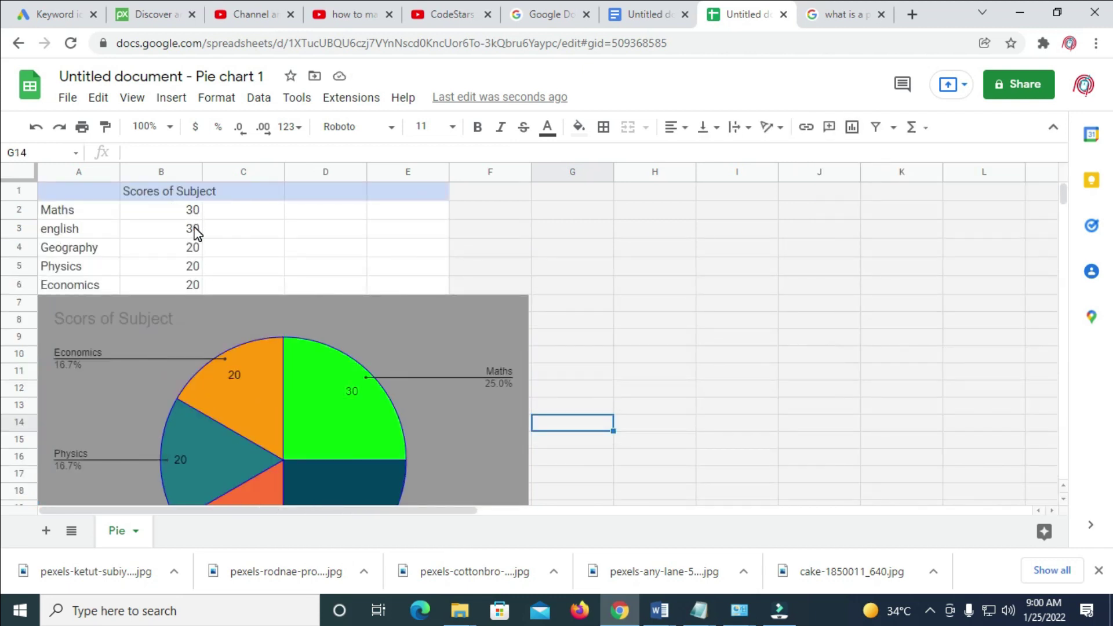
pyautogui.scroll(-2, 358, 416)
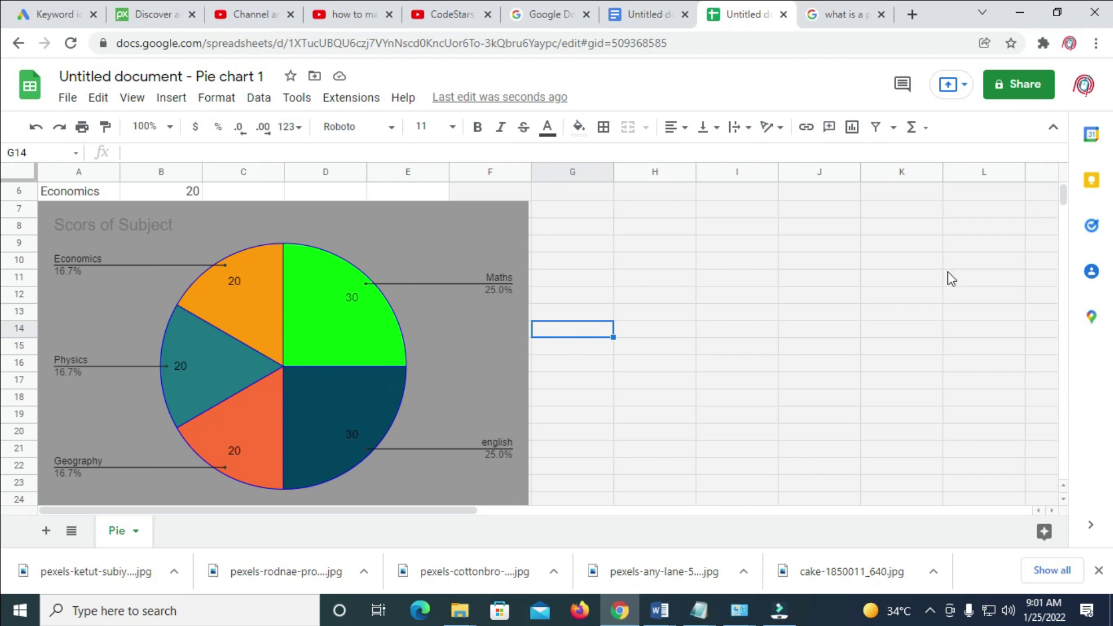
pyautogui.click(375, 223)
# Make the chart title's text colour blue.
pyautogui.doubleClick(376, 219)
pyautogui.scroll(-4, 976, 293)
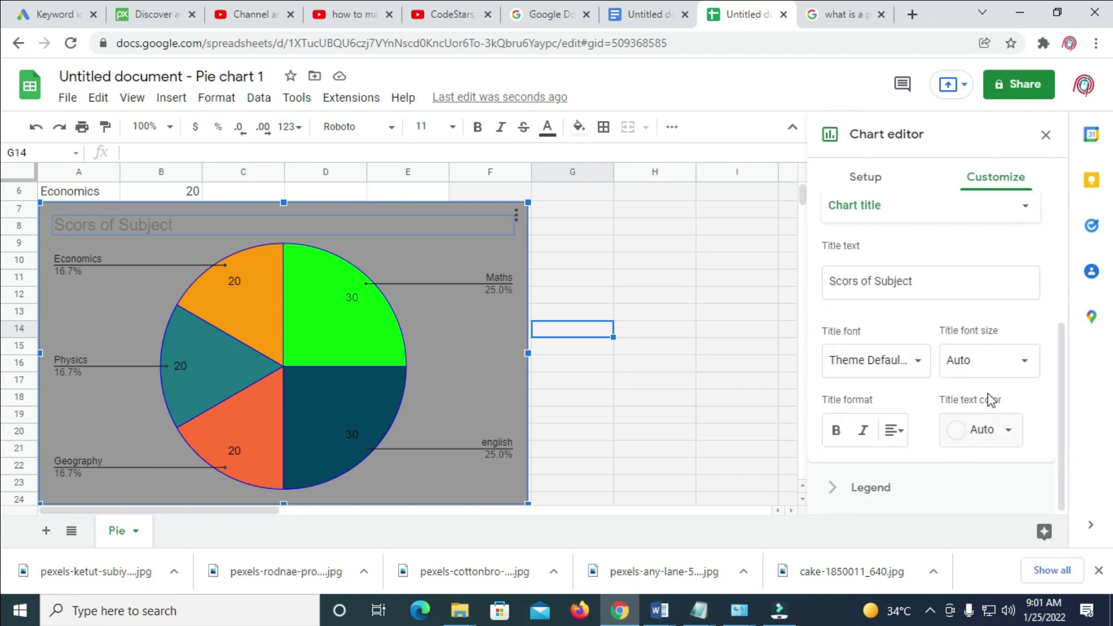
pyautogui.scroll(4, 989, 398)
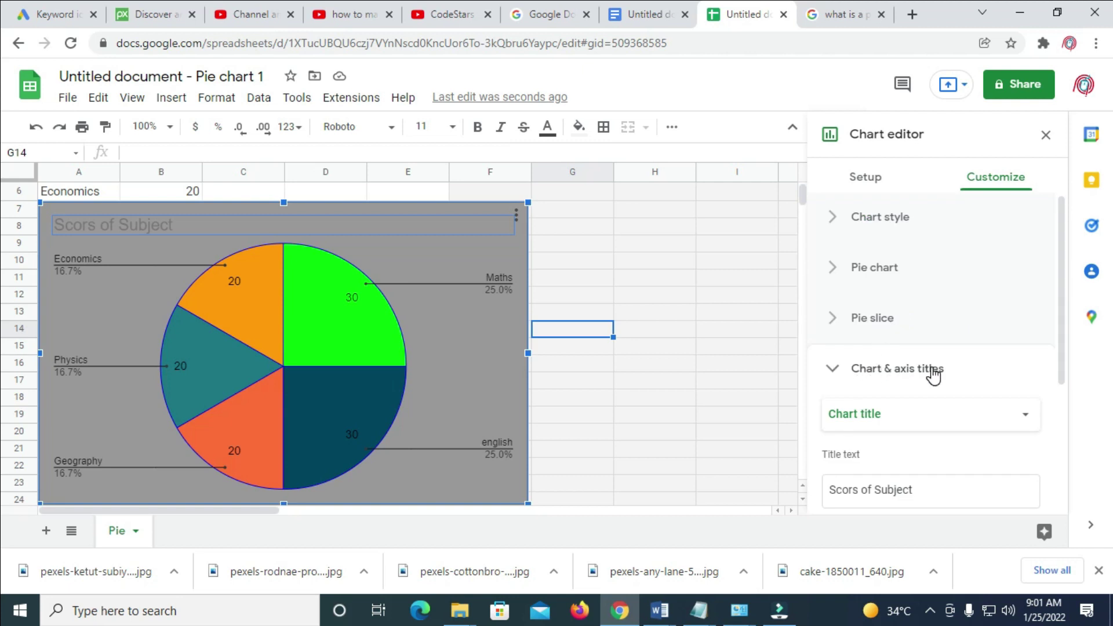
pyautogui.scroll(-1, 972, 418)
pyautogui.scroll(-2, 973, 419)
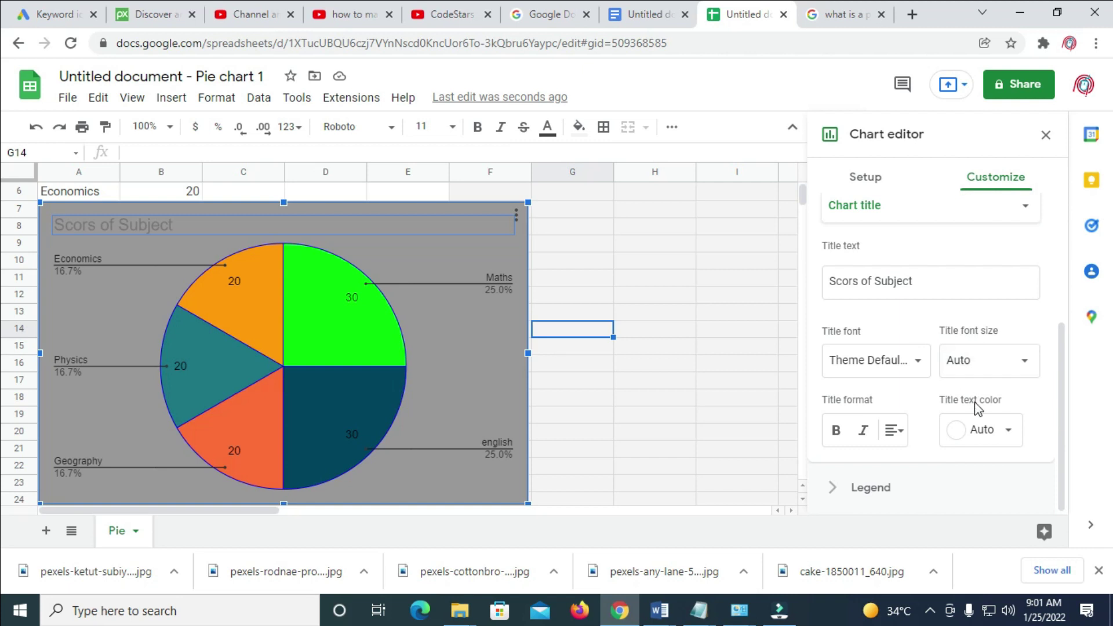
pyautogui.click(999, 429)
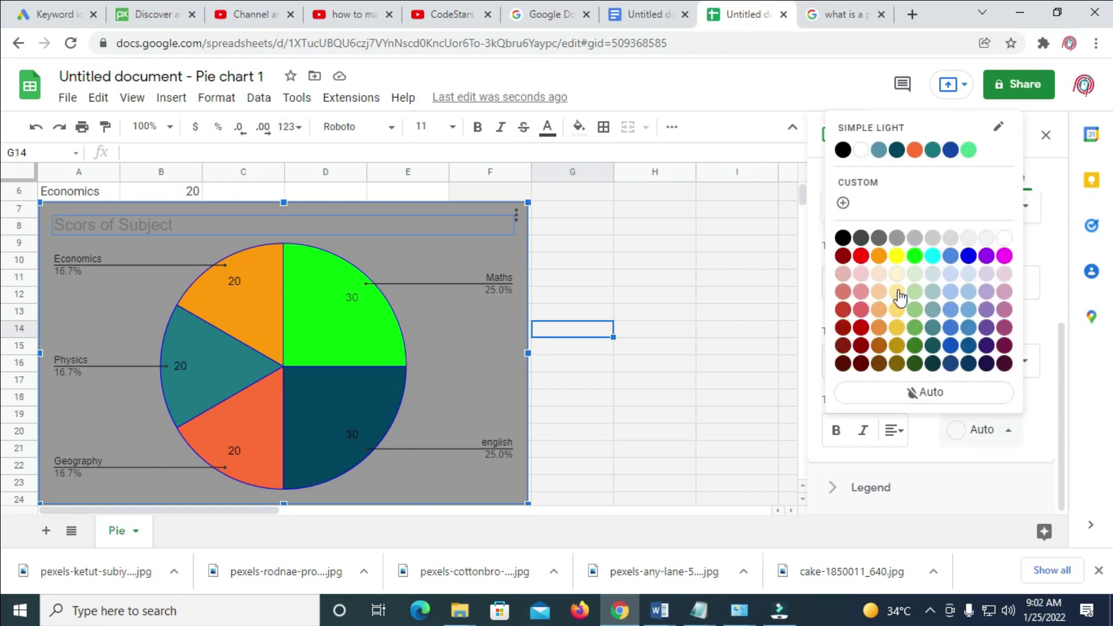
pyautogui.click(967, 255)
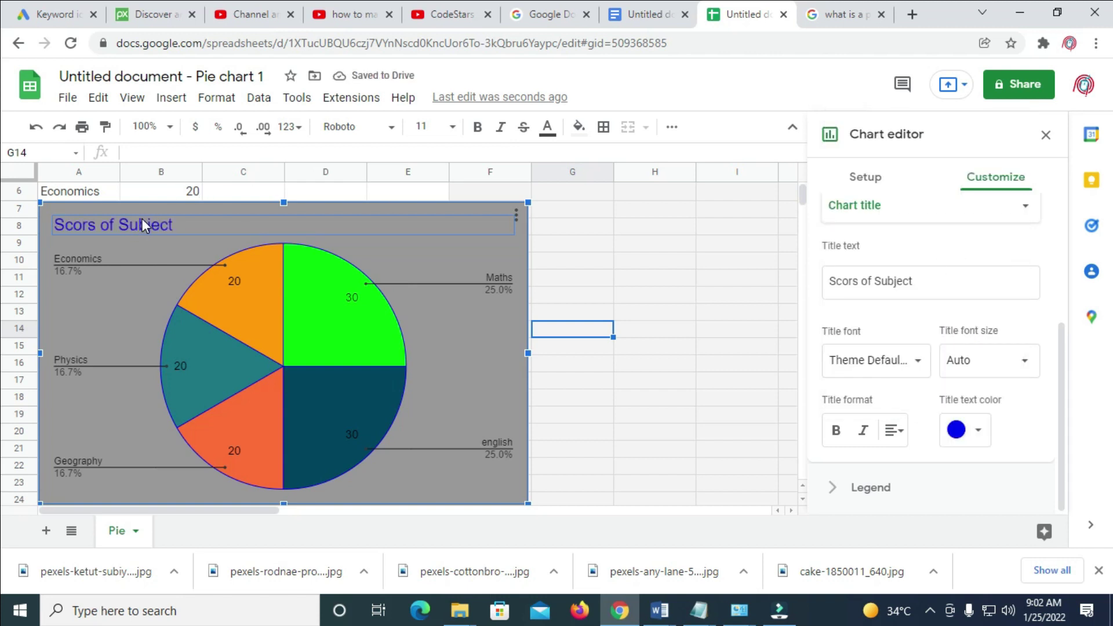
# Review the slice, pie chart and style settings, keeping the grey background, then close the editor.
pyautogui.scroll(2, 921, 366)
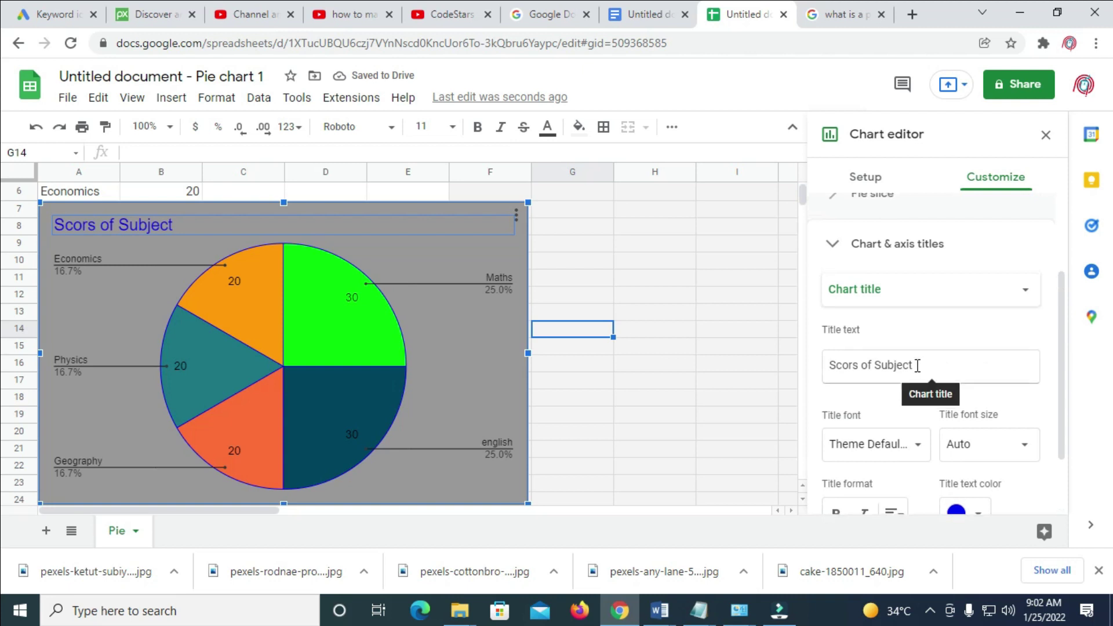
pyautogui.scroll(2, 916, 366)
pyautogui.click(876, 284)
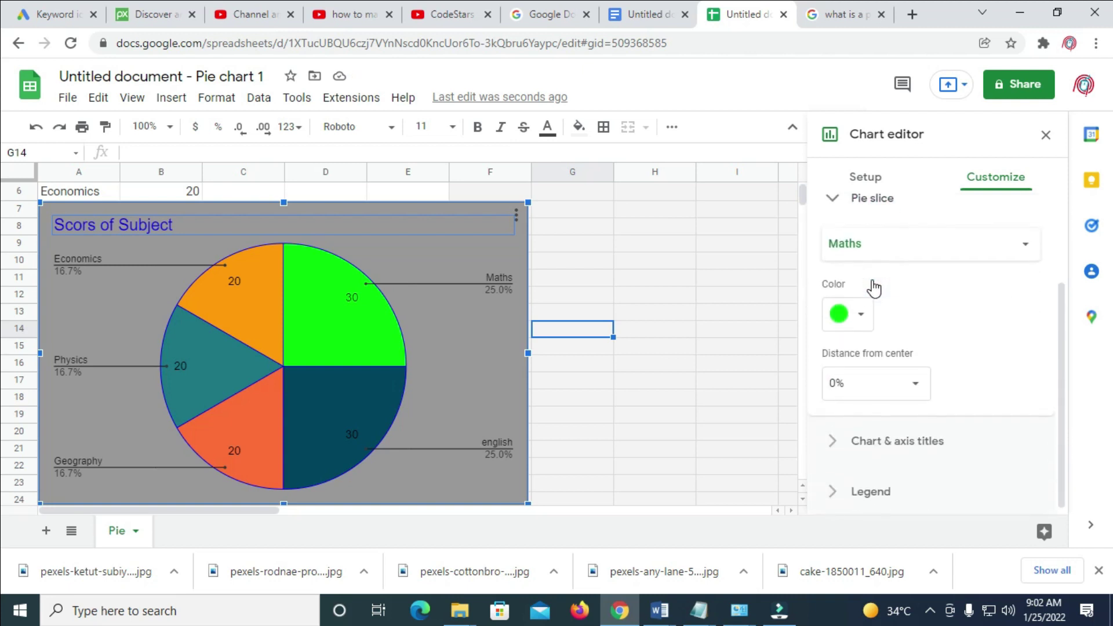
pyautogui.scroll(2, 876, 279)
pyautogui.click(875, 271)
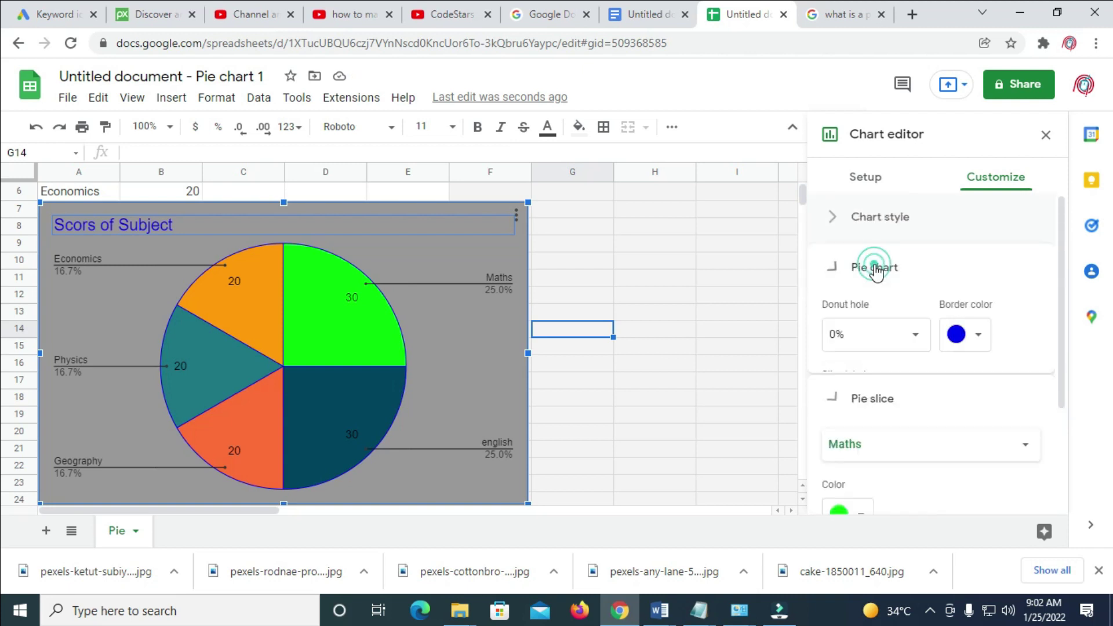
pyautogui.click(882, 219)
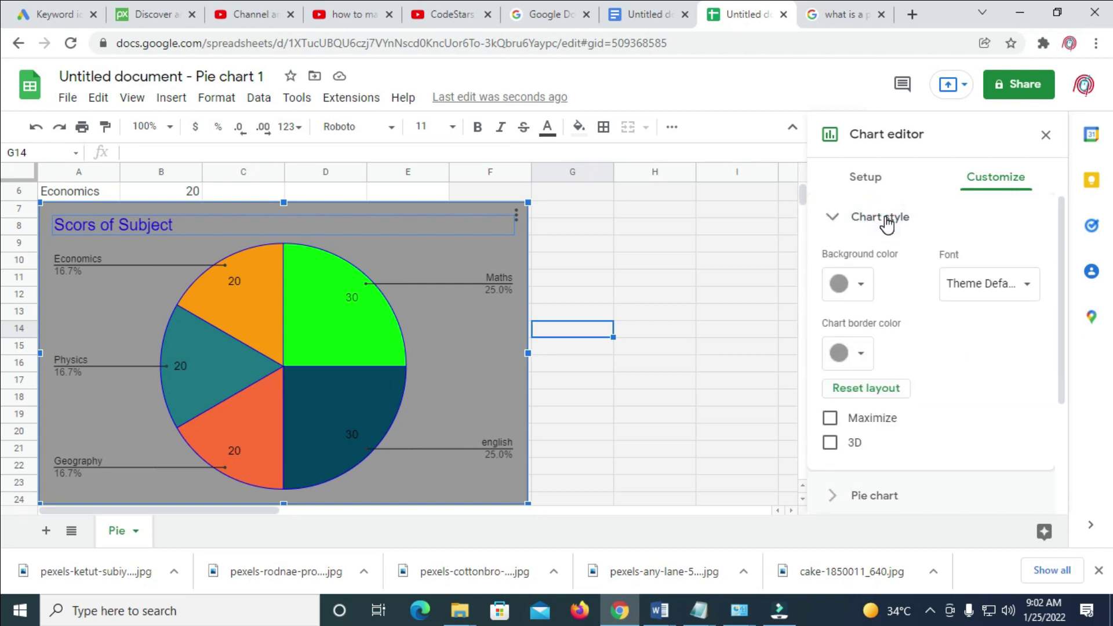
pyautogui.scroll(-3, 923, 343)
pyautogui.scroll(3, 922, 348)
pyautogui.click(852, 283)
pyautogui.click(852, 283)
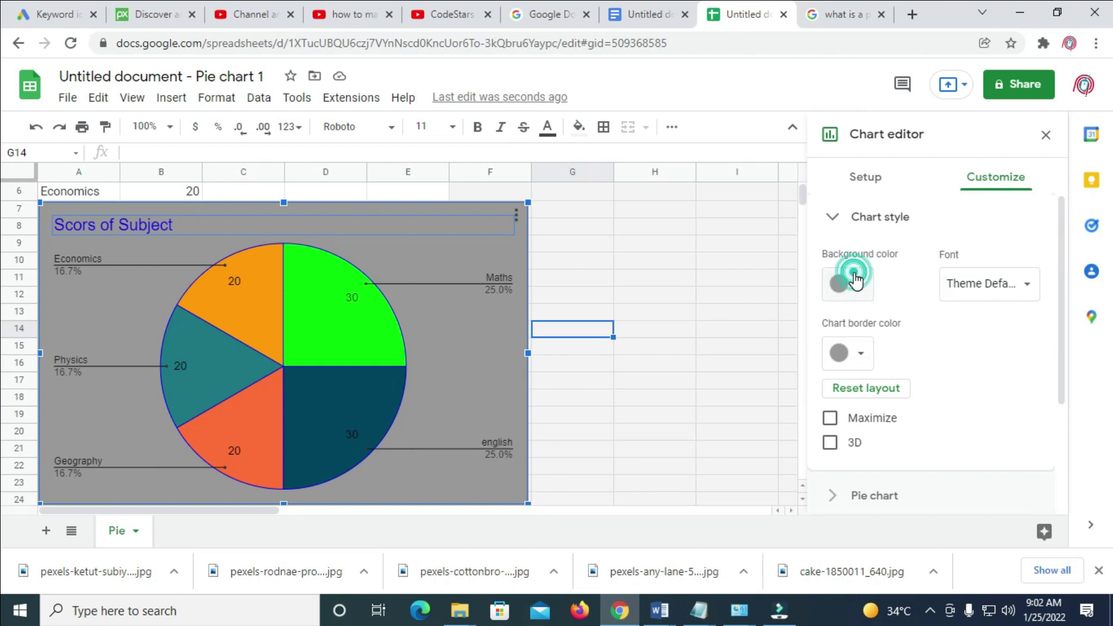
pyautogui.scroll(-3, 978, 338)
pyautogui.scroll(3, 977, 338)
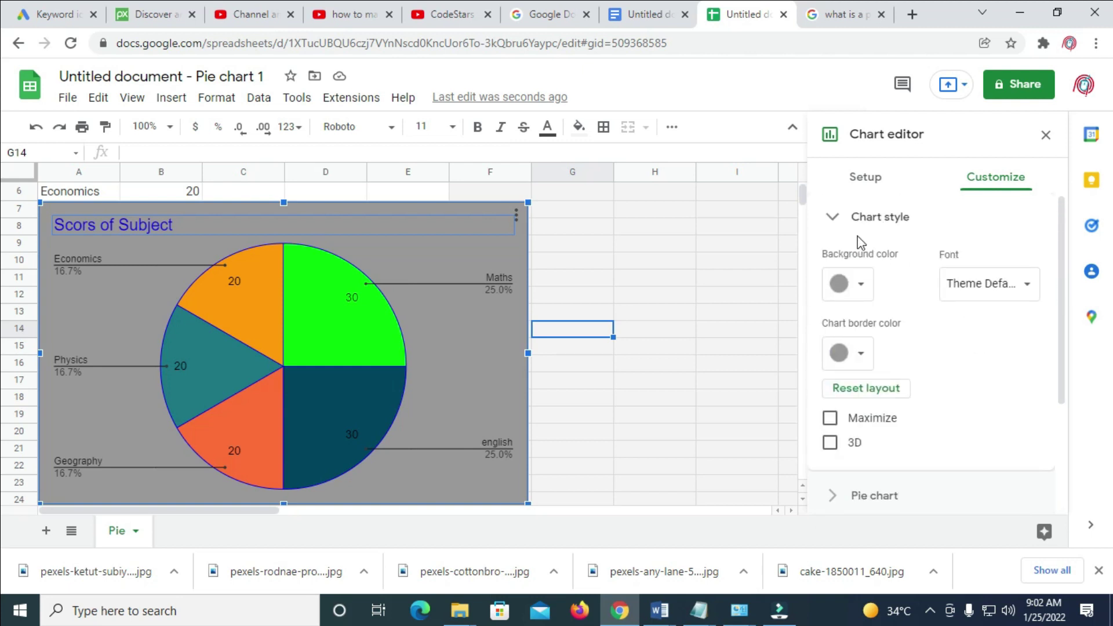
pyautogui.click(1046, 135)
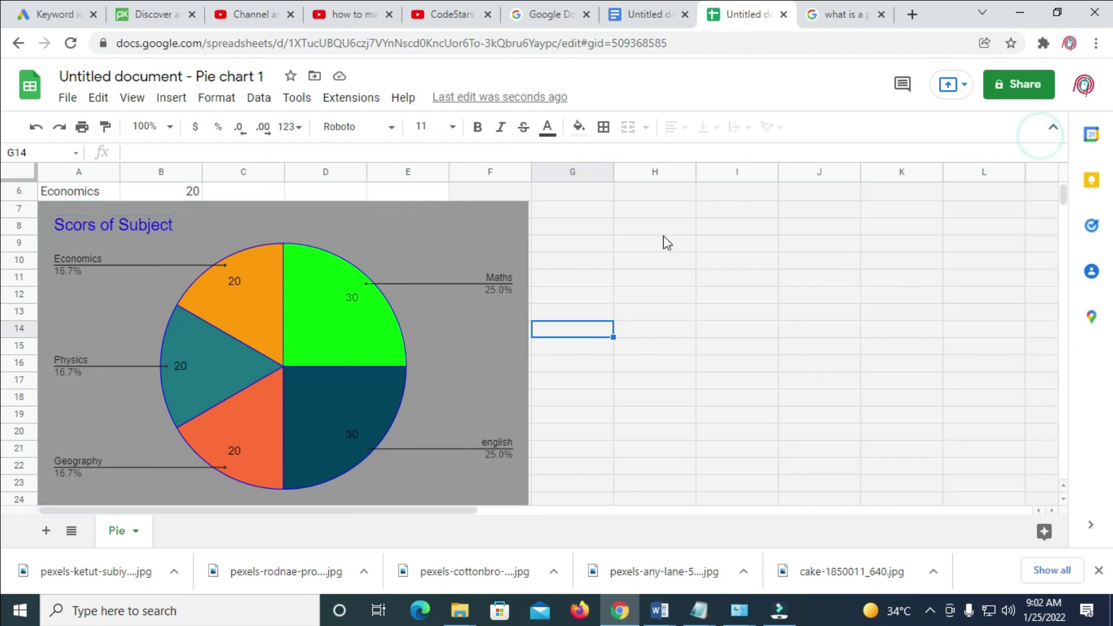
# In the Google Docs document, update the linked pie chart with the sheet changes.
pyautogui.click(644, 16)
pyautogui.scroll(3, 844, 385)
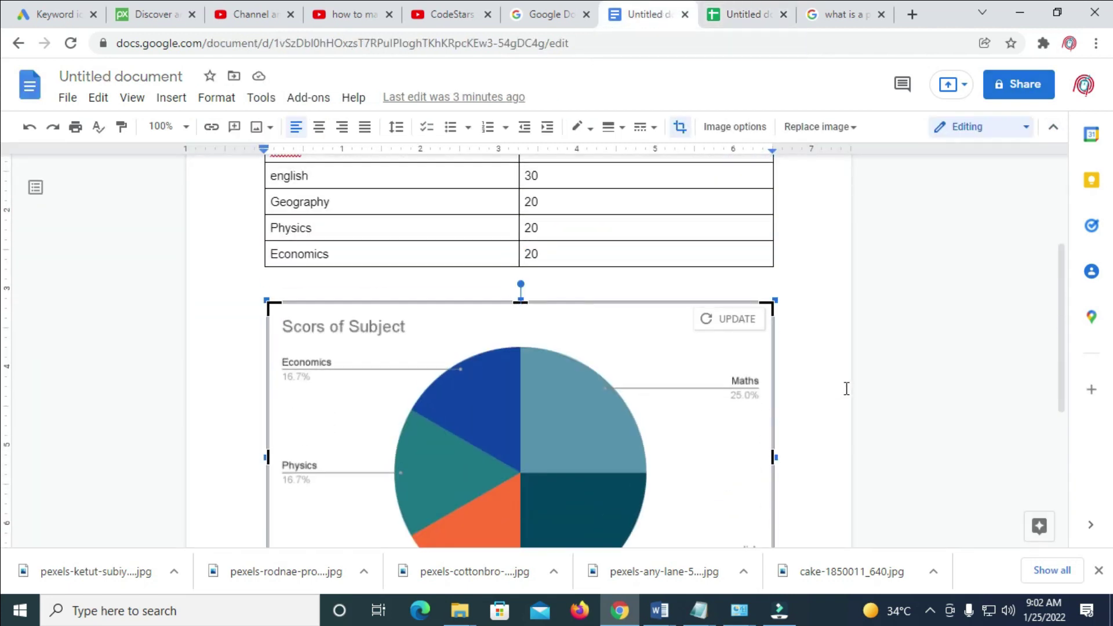
pyautogui.click(725, 326)
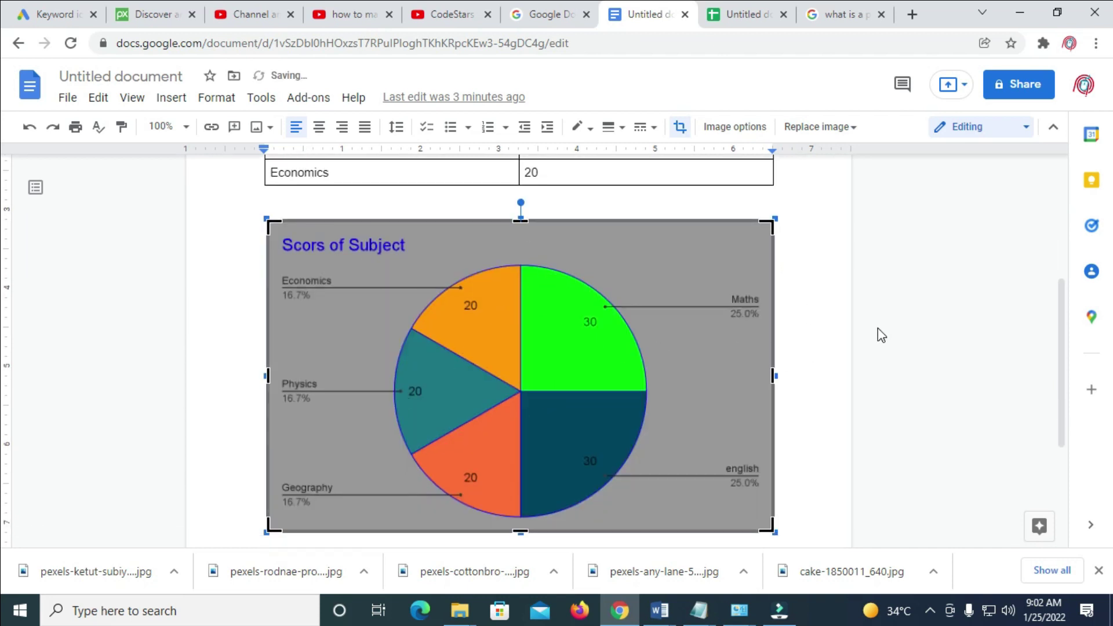
pyautogui.click(834, 355)
# Scroll through the document to review the refreshed chart.
pyautogui.scroll(-4, 833, 356)
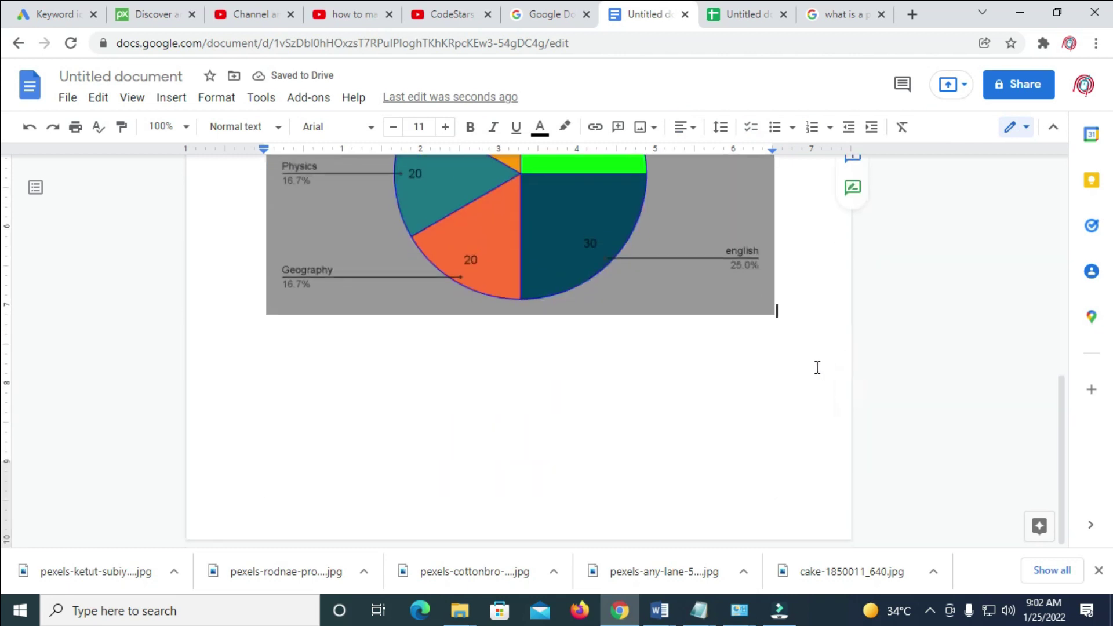
pyautogui.scroll(6, 754, 354)
pyautogui.scroll(3, 594, 311)
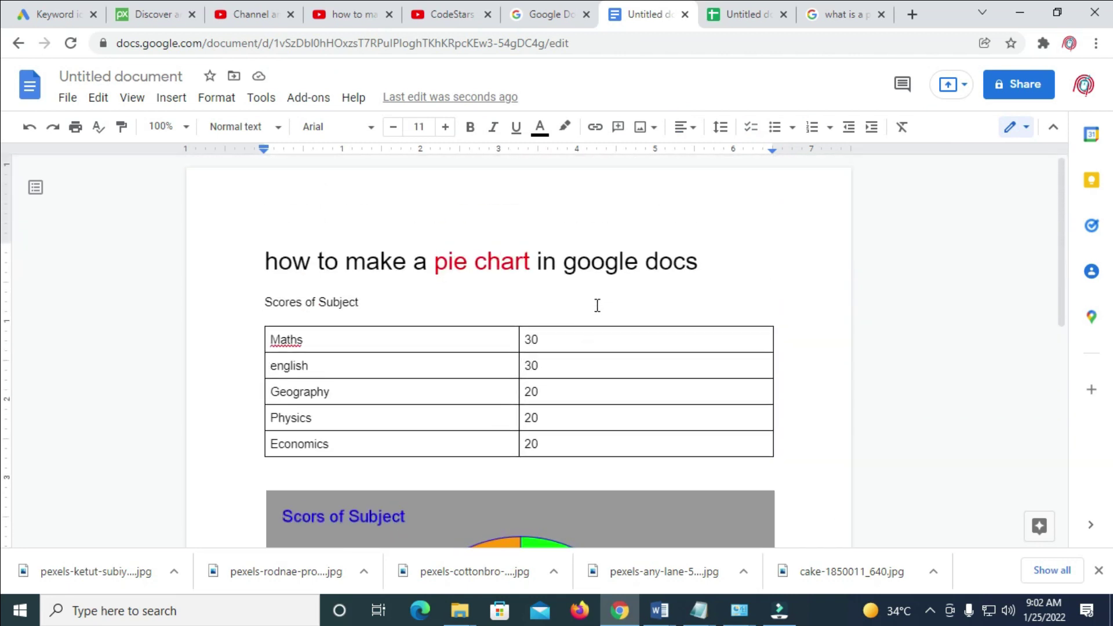
pyautogui.scroll(-7, 605, 317)
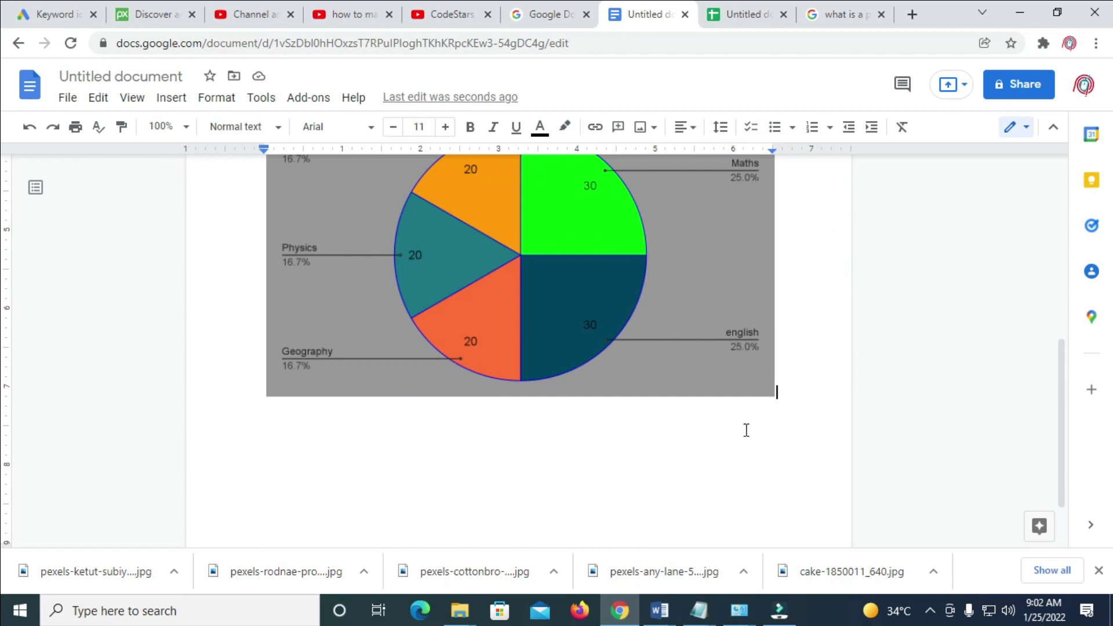
pyautogui.scroll(2, 840, 410)
pyautogui.scroll(5, 459, 472)
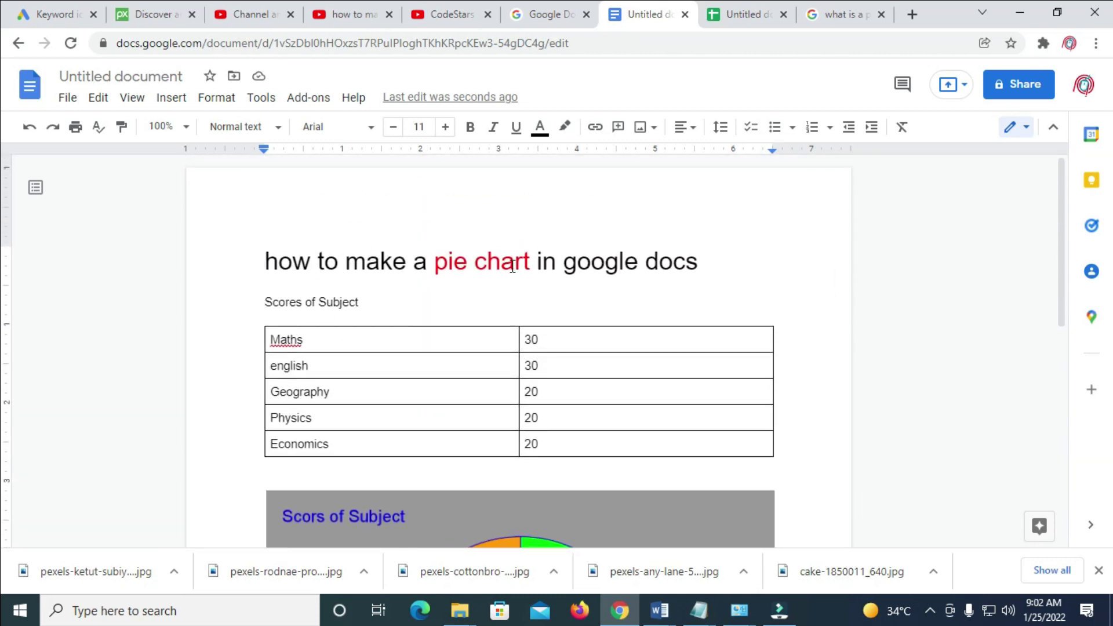
pyautogui.scroll(-5, 540, 236)
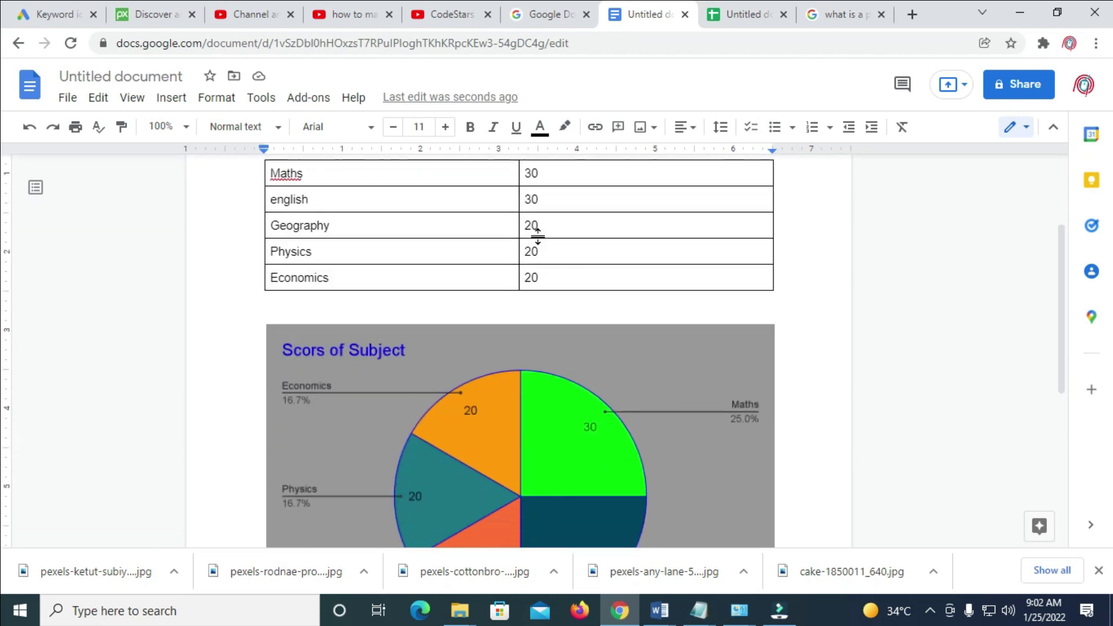